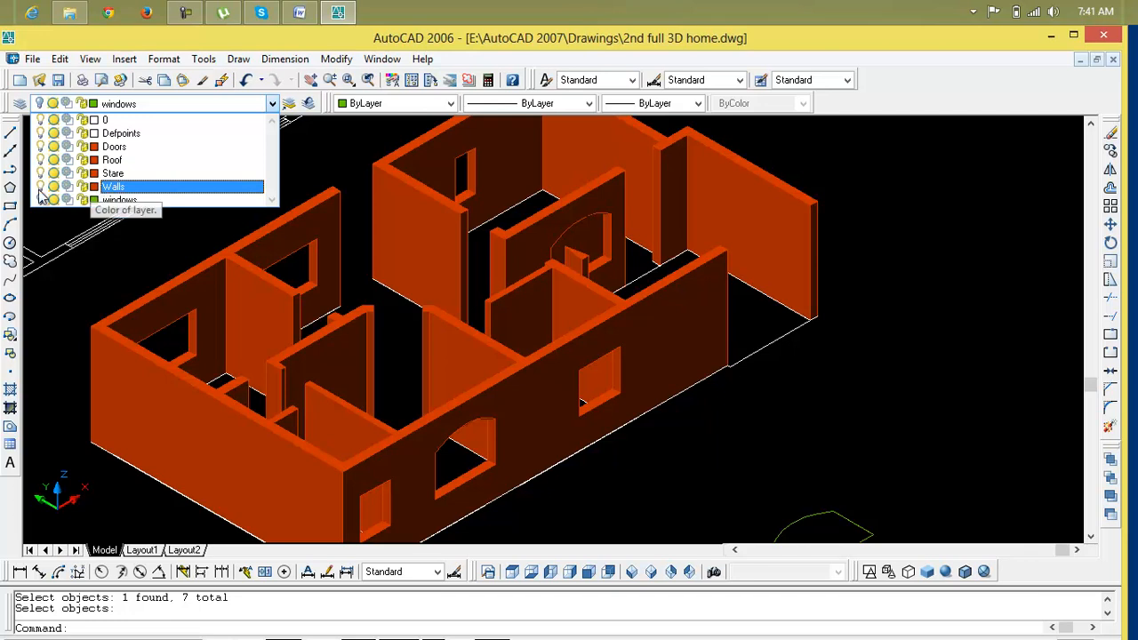
# Turn off the Walls layer and make Stare the current layer.
pyautogui.click(41, 186)
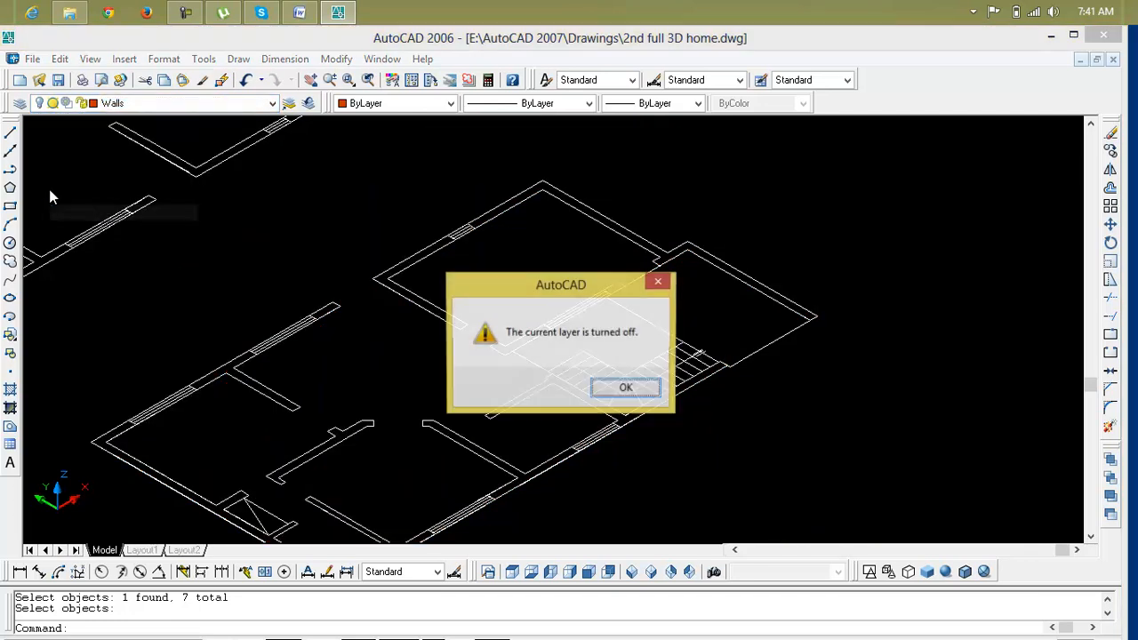
pyautogui.click(626, 388)
pyautogui.scroll(3, 644, 402)
pyautogui.moveTo(641, 399); pyautogui.dragTo(648, 308, button='middle')
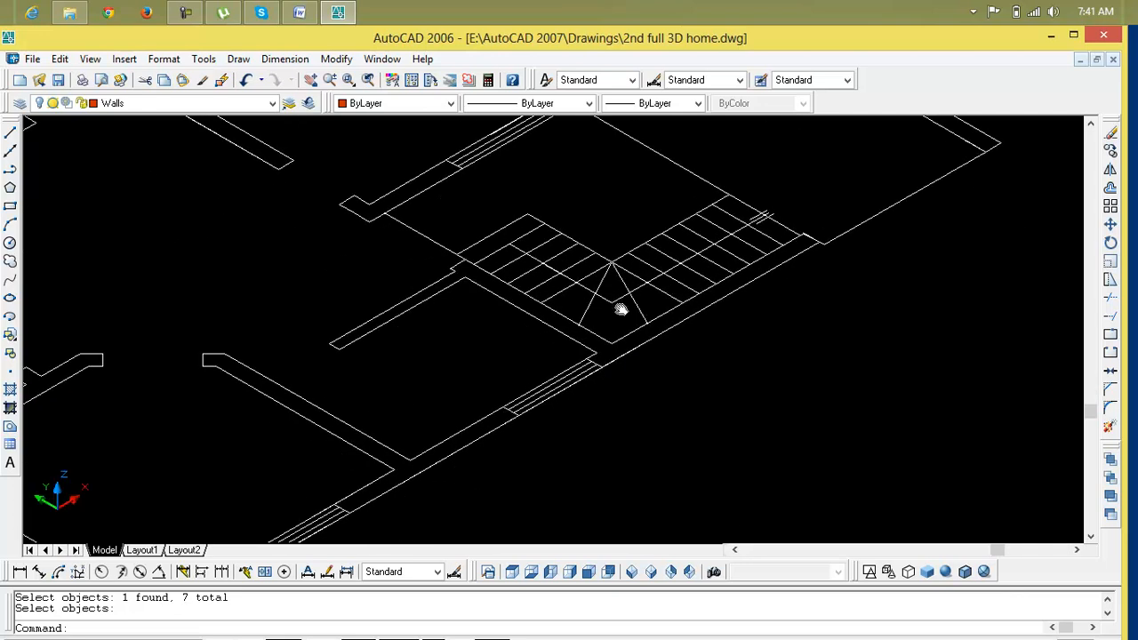
pyautogui.click(272, 103)
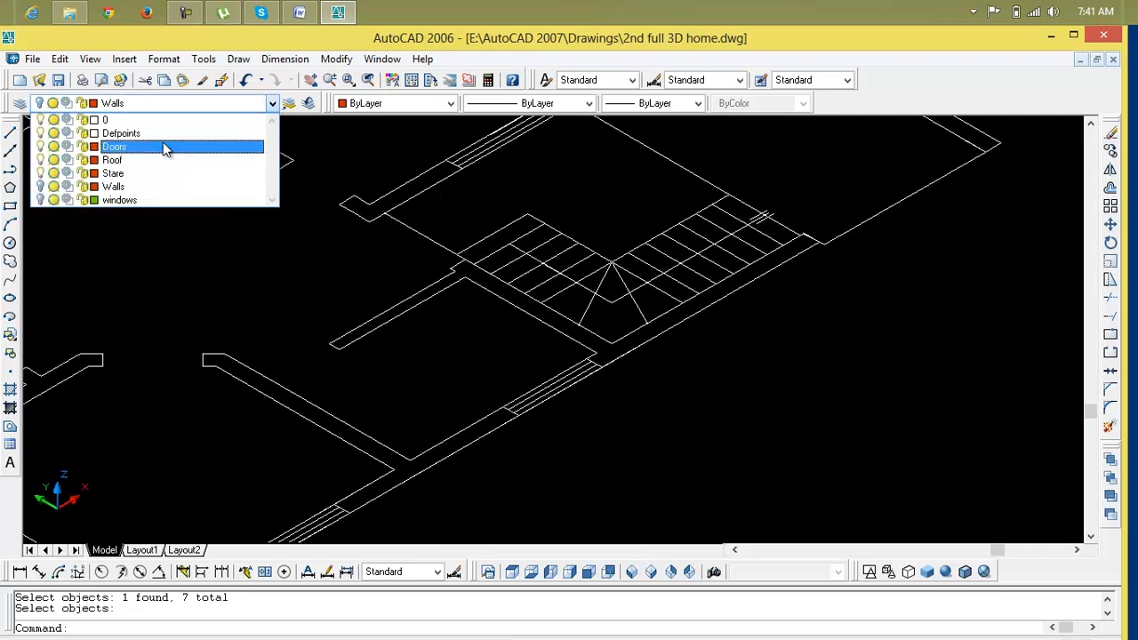
pyautogui.click(160, 176)
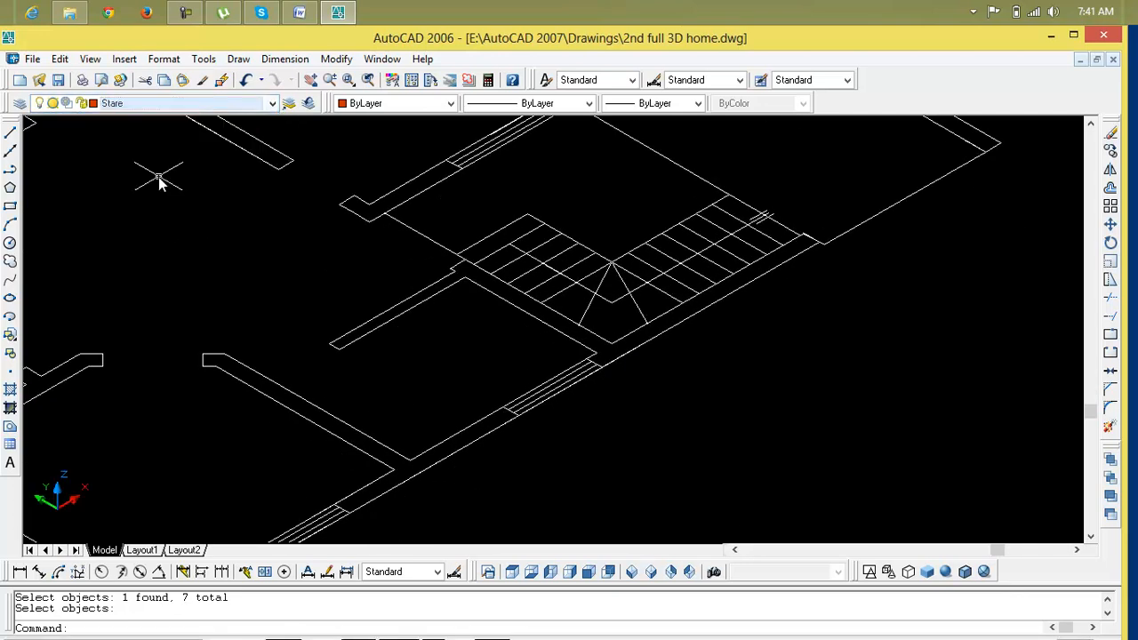
# Change the Stare layer's color to index color 110 in the layer properties.
pyautogui.click(19, 103)
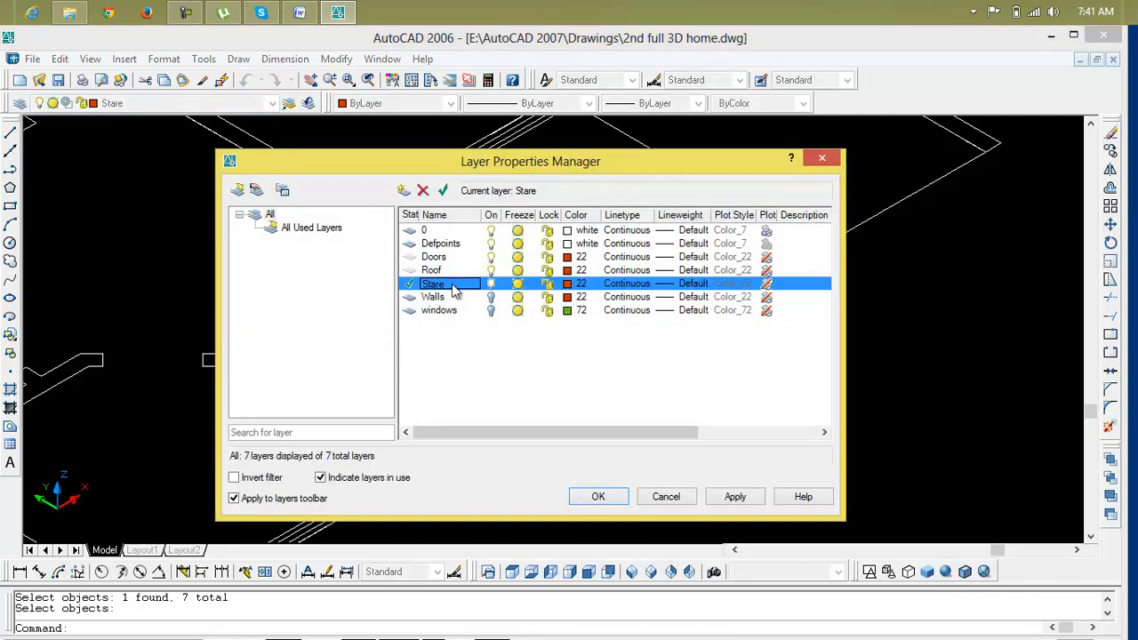
pyautogui.click(569, 282)
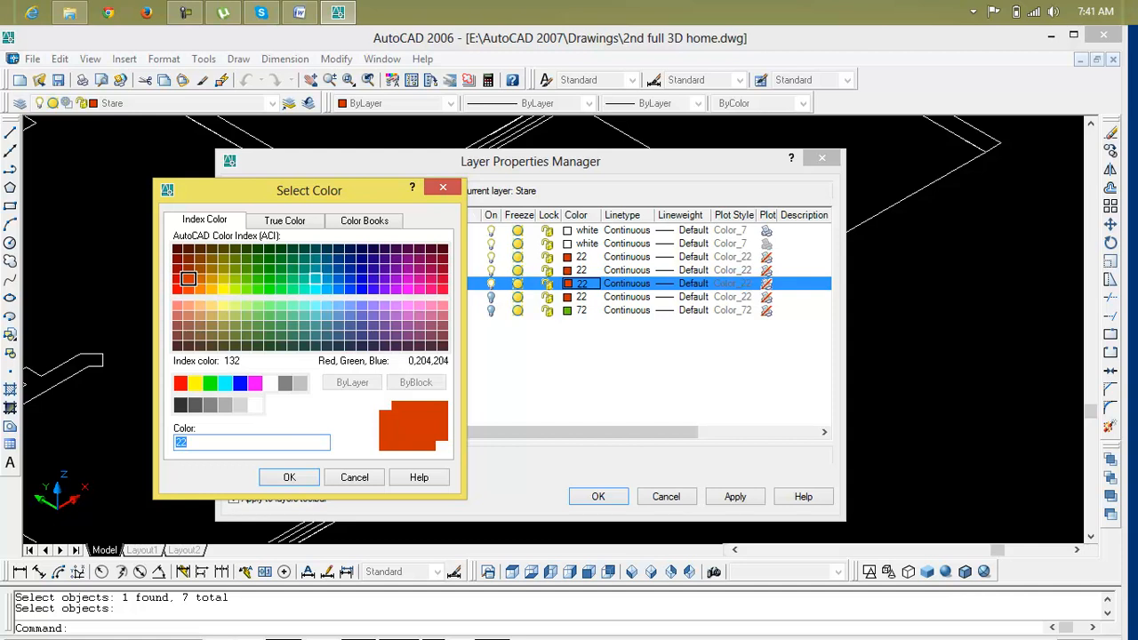
pyautogui.click(316, 278)
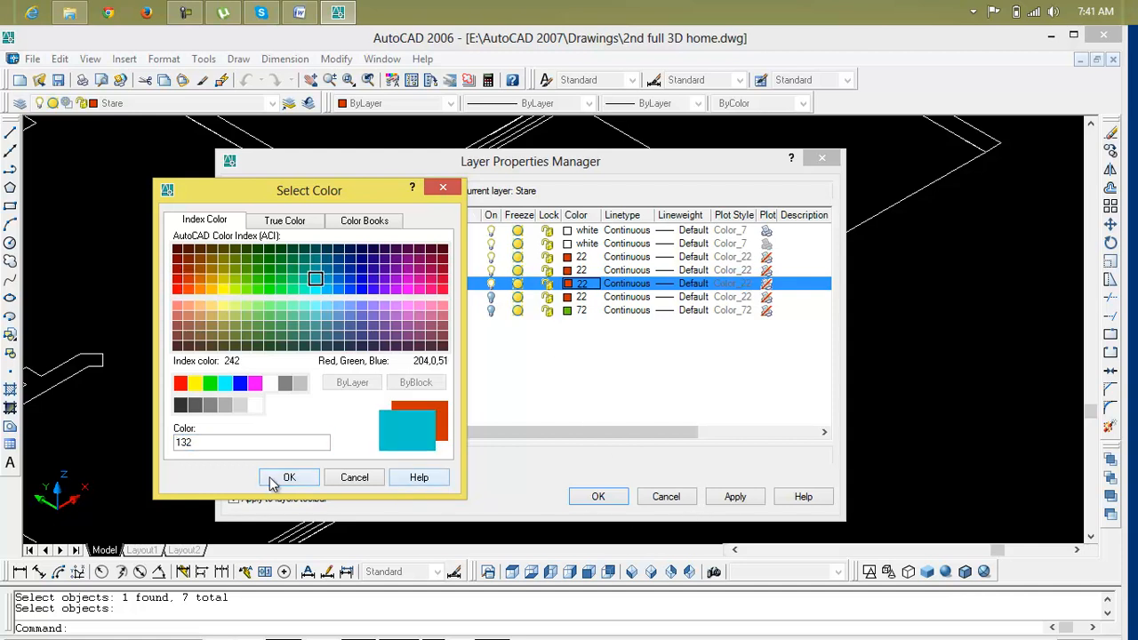
pyautogui.click(292, 288)
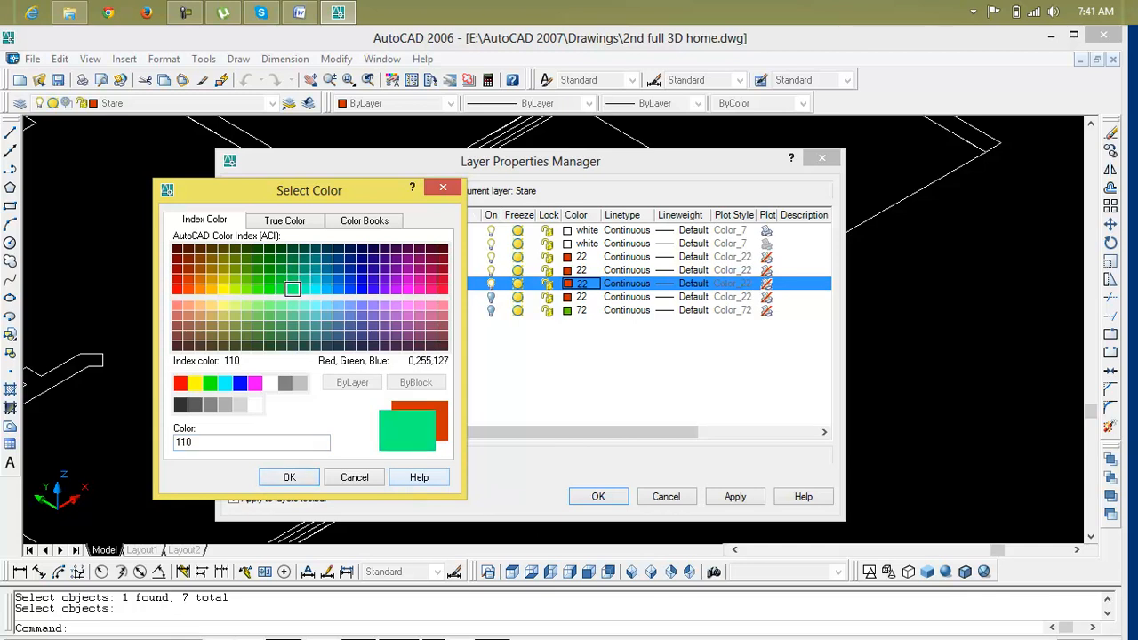
pyautogui.click(290, 479)
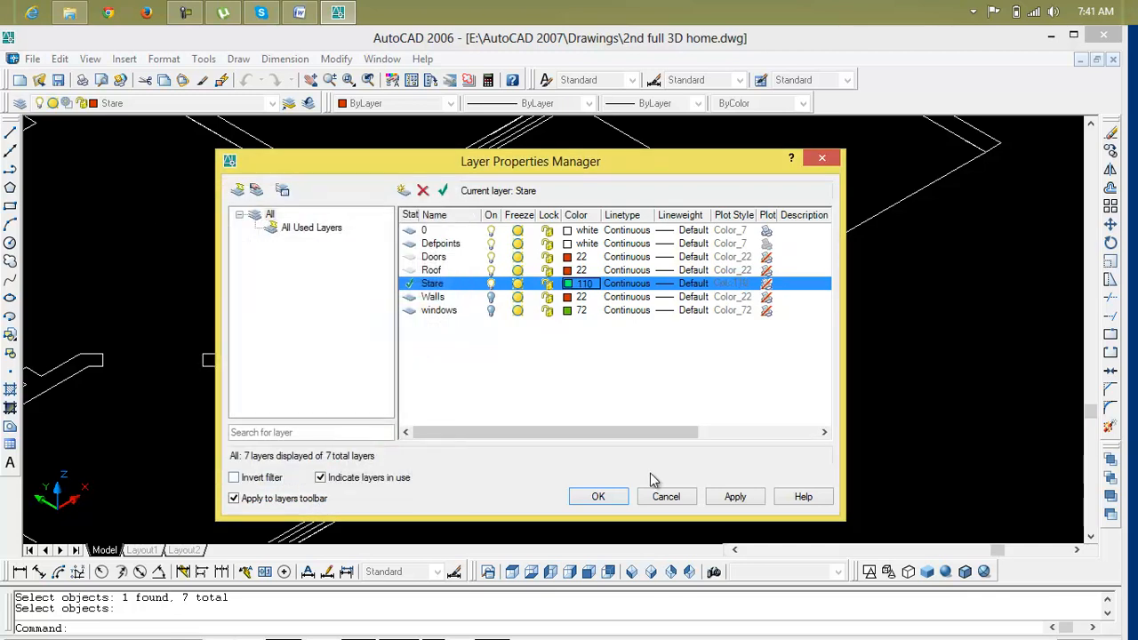
pyautogui.click(601, 498)
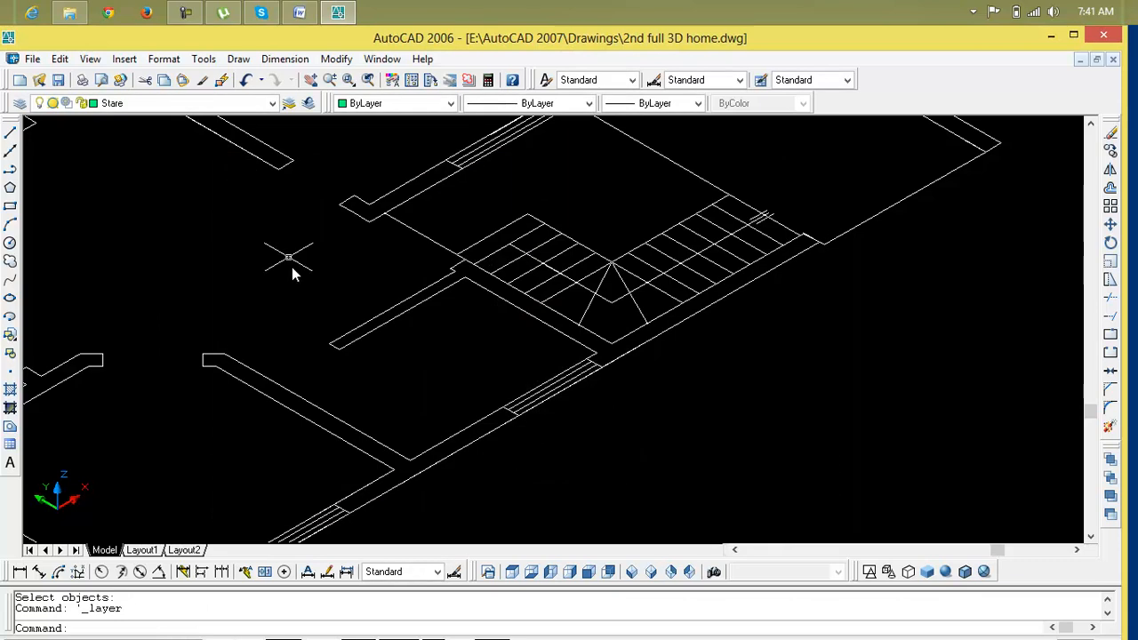
# Erase the direction lines running through both stair flights and the tick marks at the first tread.
pyautogui.scroll(3, 624, 262)
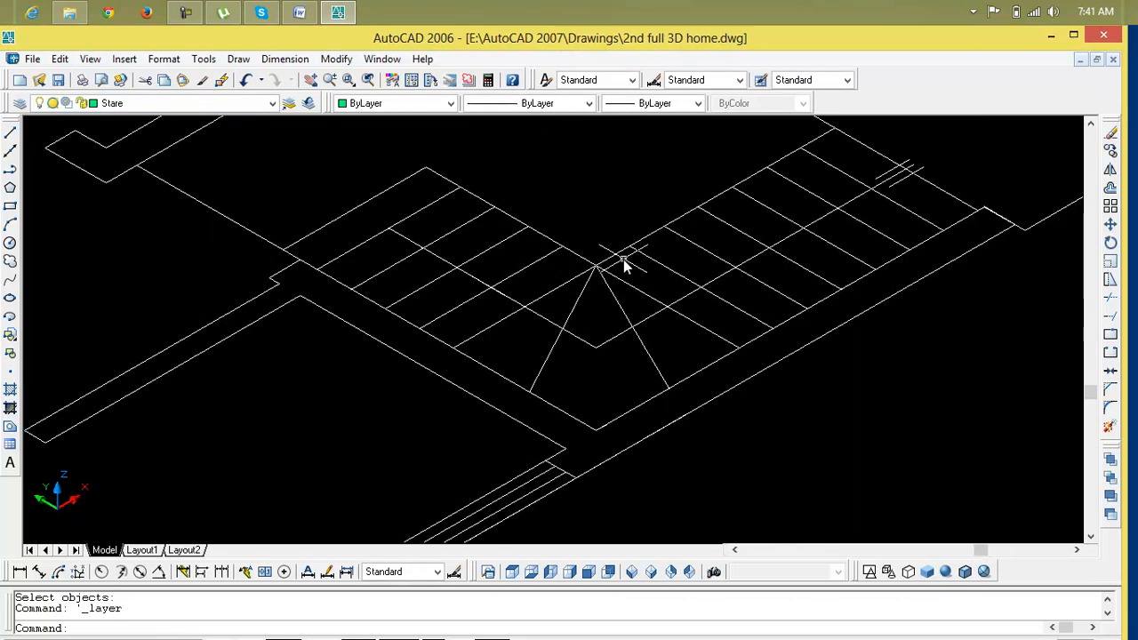
pyautogui.click(683, 303)
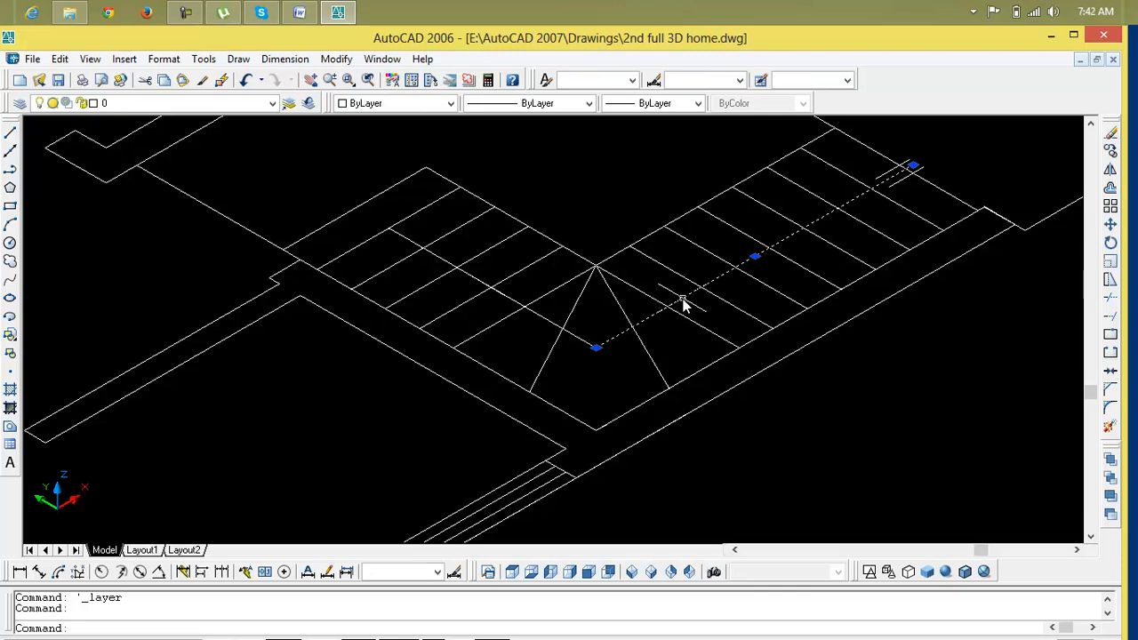
pyautogui.press('Delete')
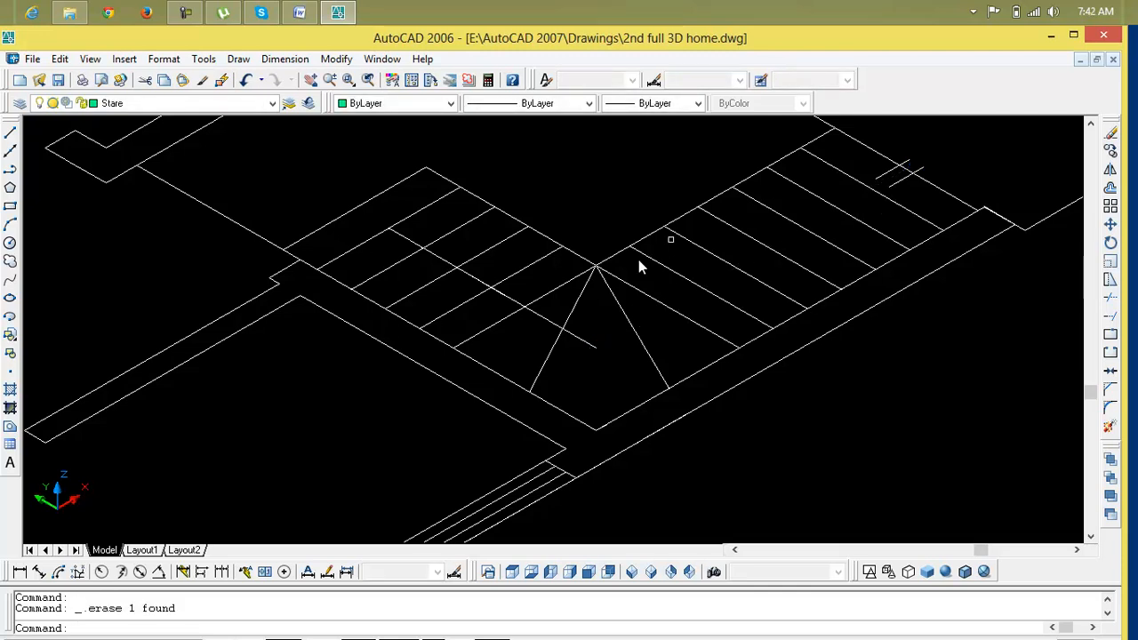
pyautogui.click(591, 341)
pyautogui.press('Delete')
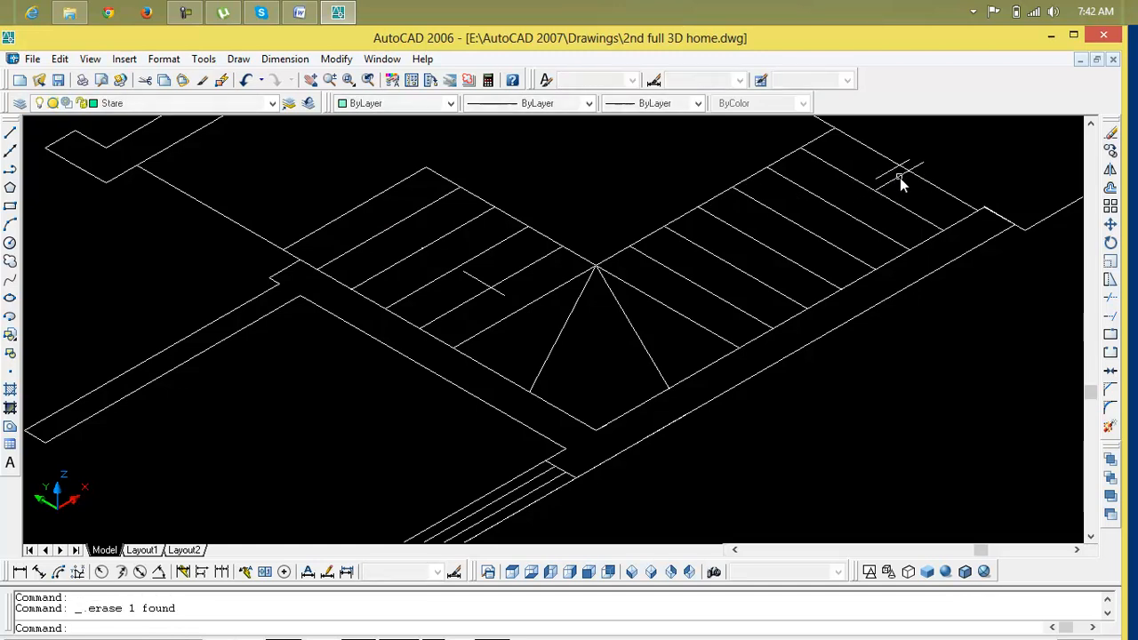
pyautogui.scroll(-2, 894, 172)
pyautogui.moveTo(894, 170); pyautogui.dragTo(756, 261, button='middle')
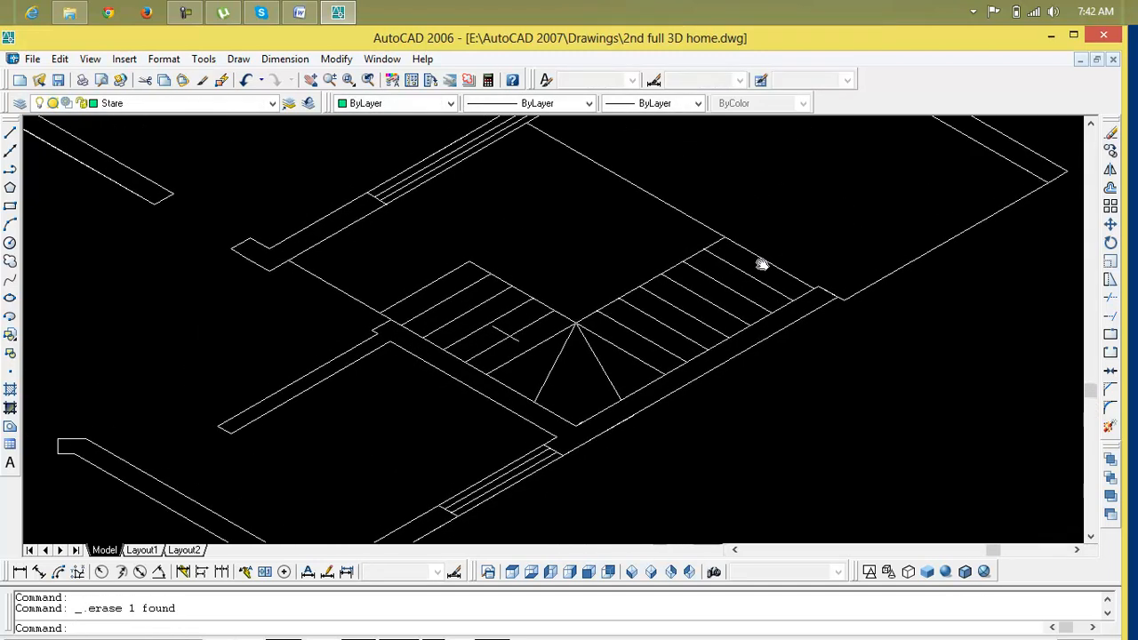
# Erase the short leftover line segment crossing the treads of the second stair flight.
pyautogui.scroll(4, 498, 330)
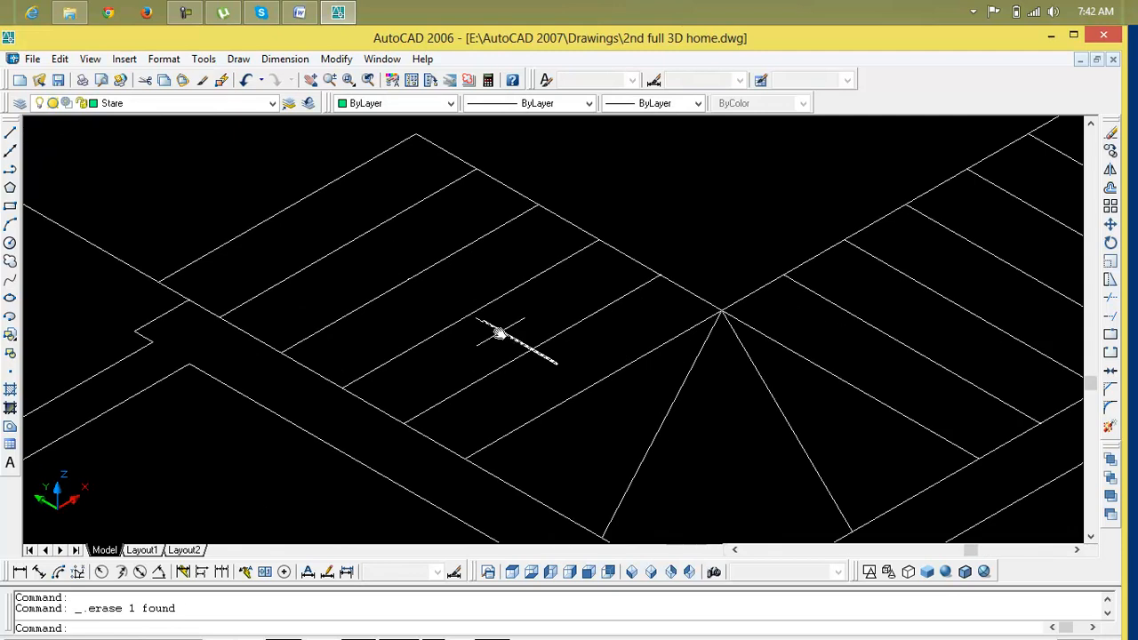
pyautogui.click(501, 333)
pyautogui.press('Escape')
pyautogui.scroll(-2, 503, 330)
pyautogui.moveTo(503, 330); pyautogui.dragTo(462, 280, button='middle')
pyautogui.press('Escape')
pyautogui.press('Escape')
pyautogui.scroll(2, 754, 219)
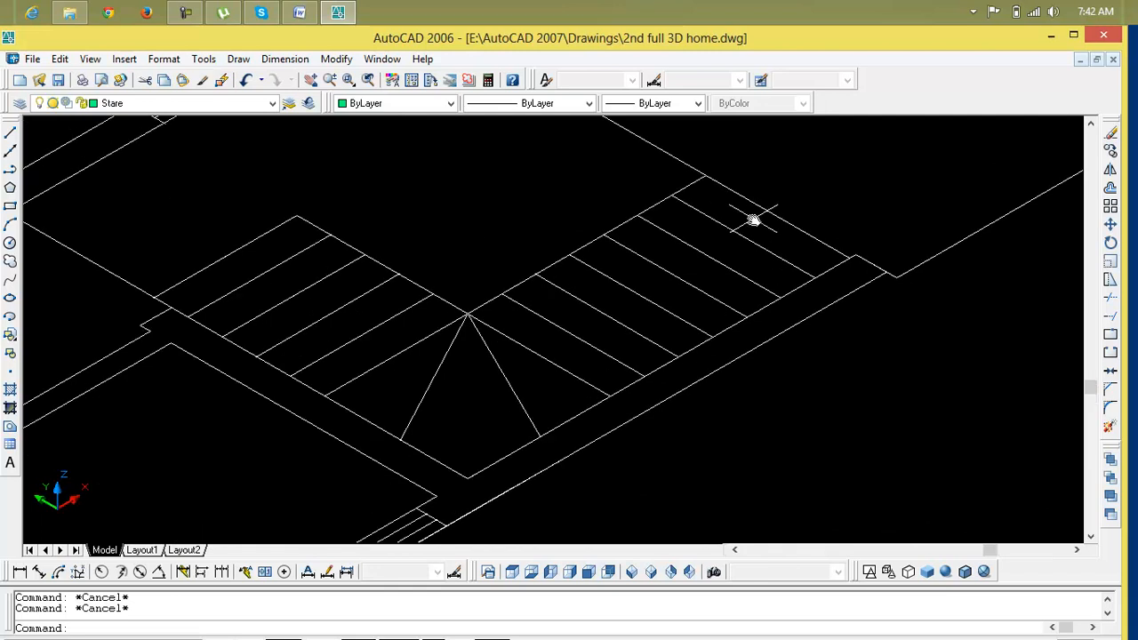
# Create closed polyline boundaries with the Boundary command inside every tread of both stair flights and the corner winders.
pyautogui.moveTo(742, 220); pyautogui.dragTo(718, 245, button='middle')
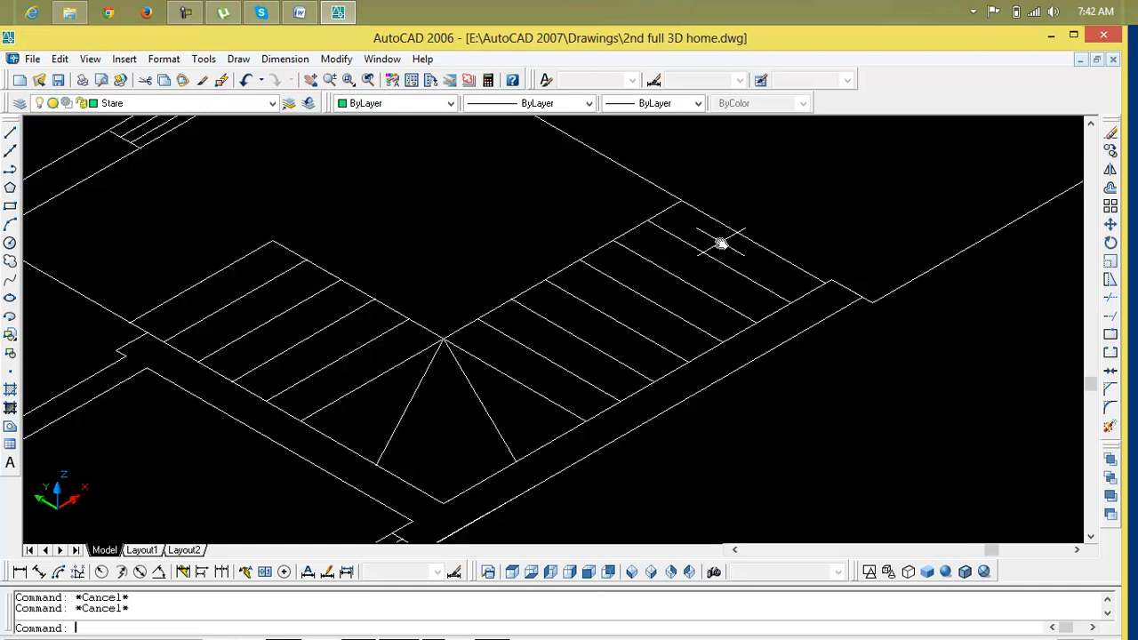
pyautogui.write('b')
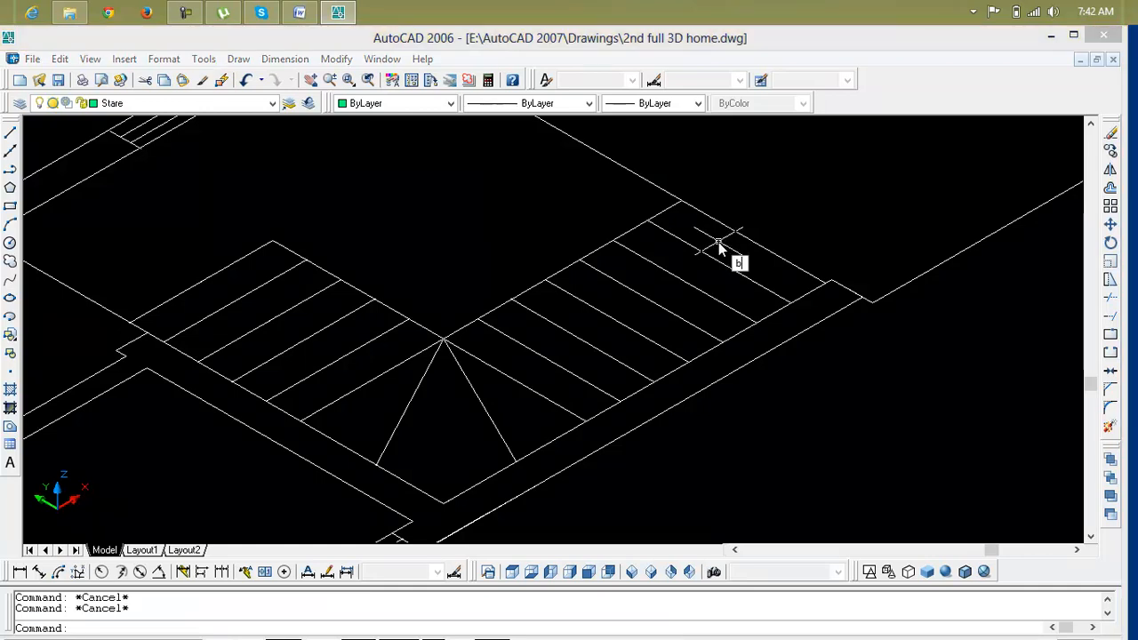
pyautogui.write('o')
pyautogui.press('Return')
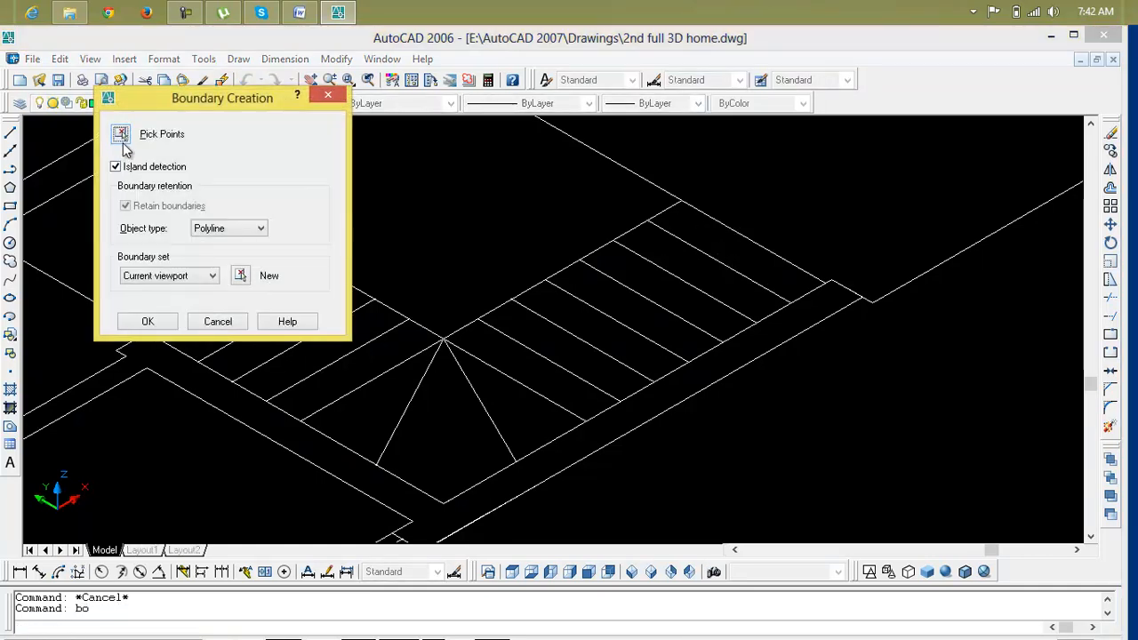
pyautogui.click(123, 138)
pyautogui.click(702, 273)
pyautogui.click(701, 266)
pyautogui.click(674, 284)
pyautogui.click(642, 303)
pyautogui.click(607, 335)
pyautogui.click(576, 353)
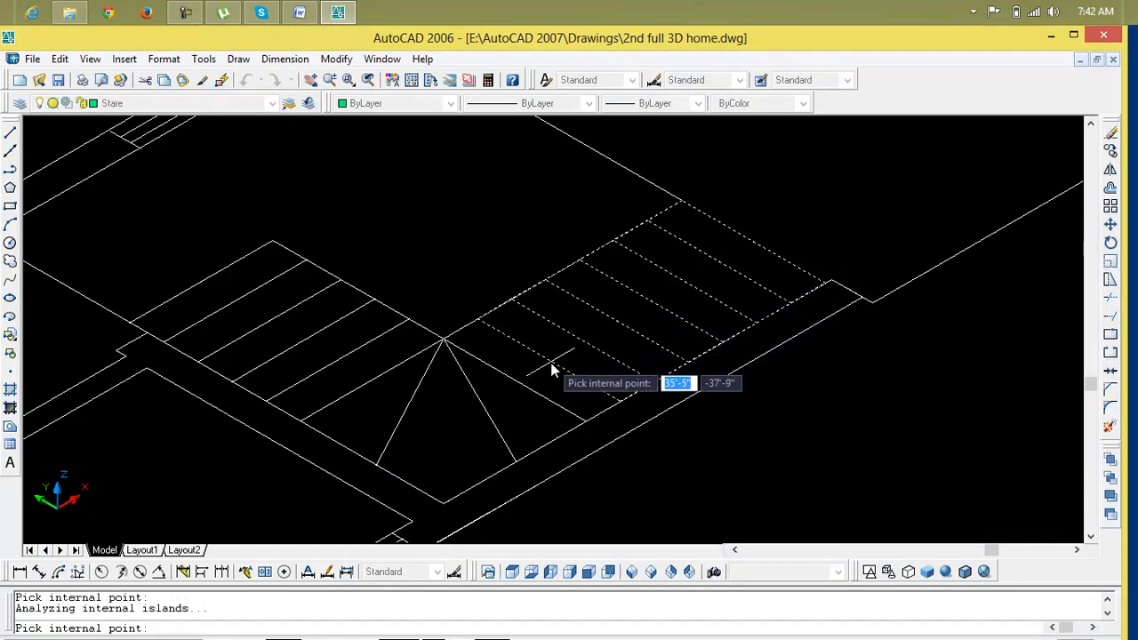
pyautogui.click(512, 394)
pyautogui.click(436, 407)
pyautogui.click(383, 356)
pyautogui.click(352, 333)
pyautogui.click(324, 313)
pyautogui.click(301, 291)
pyautogui.click(274, 265)
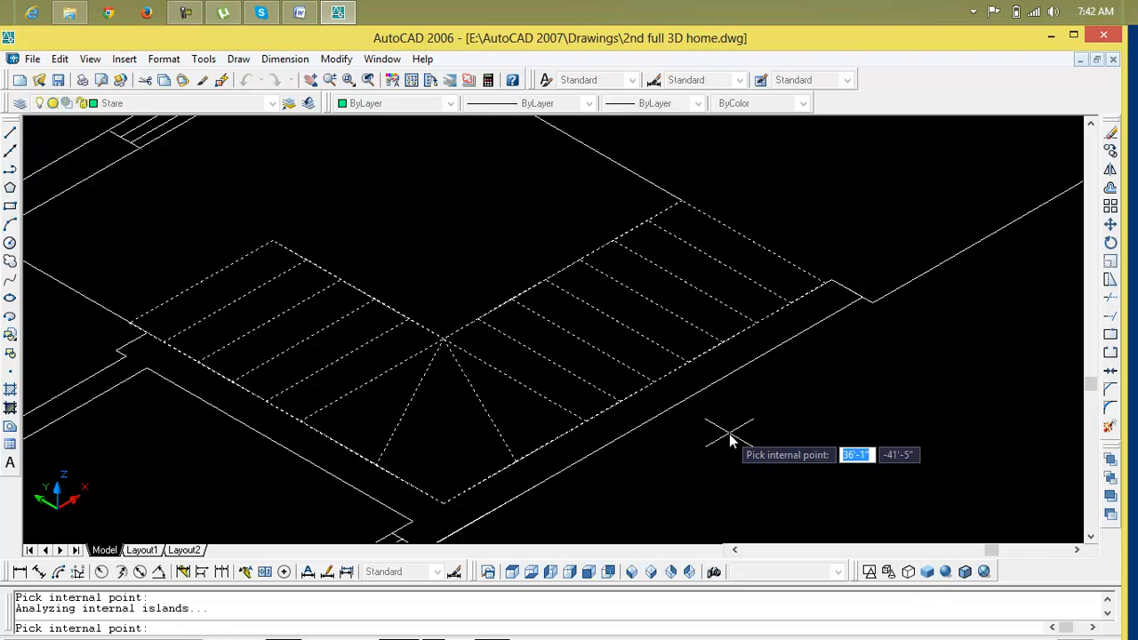
pyautogui.press('Return')
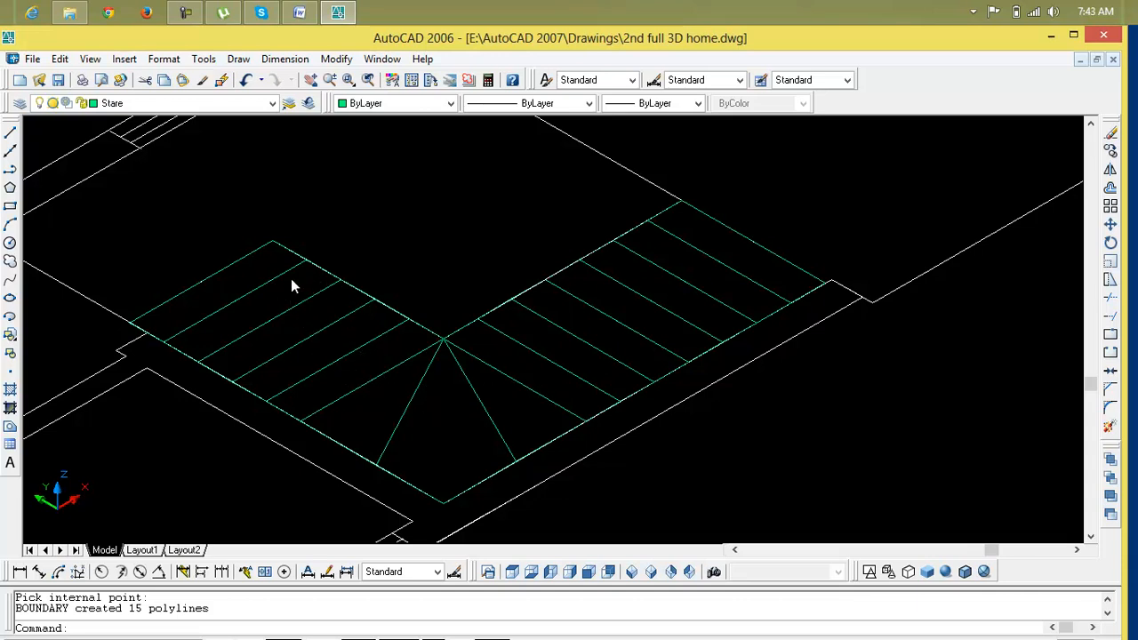
# Add an aligned dimension along the short side of the first tread at the outer end of the flight.
pyautogui.scroll(-2, 432, 233)
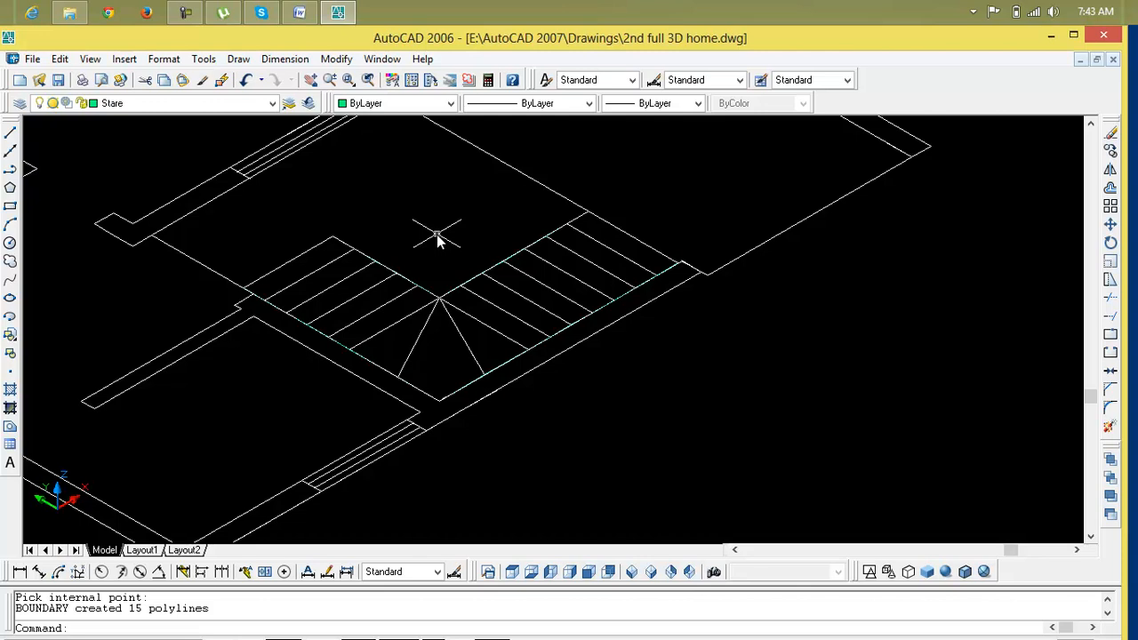
pyautogui.scroll(2, 436, 238)
pyautogui.scroll(3, 658, 227)
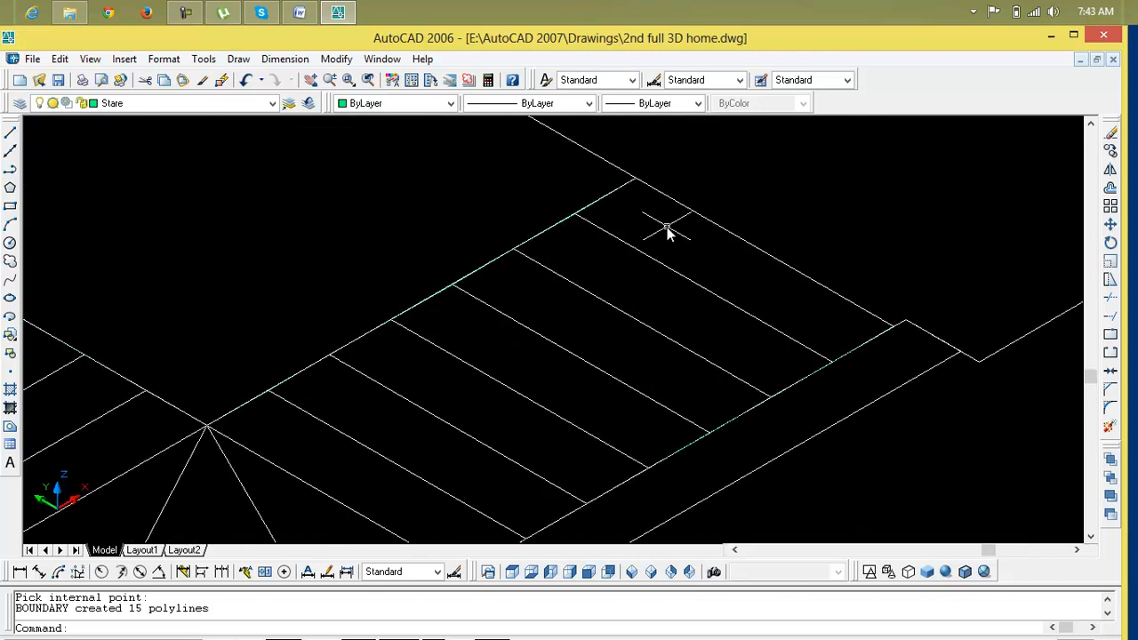
pyautogui.press('Escape')
pyautogui.press('Escape')
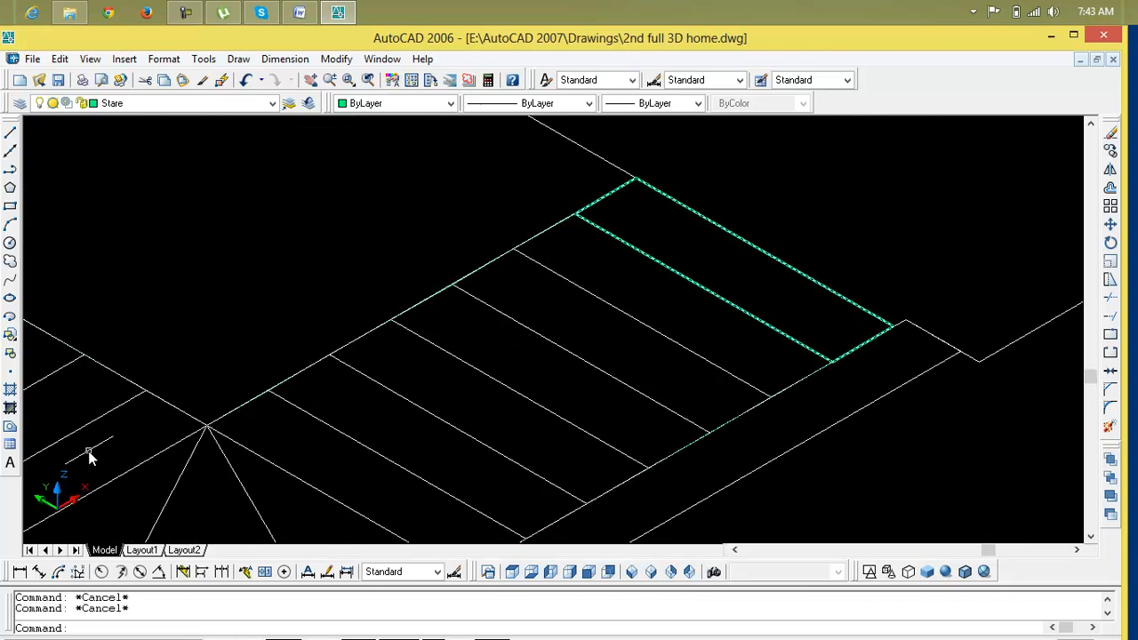
pyautogui.click(40, 574)
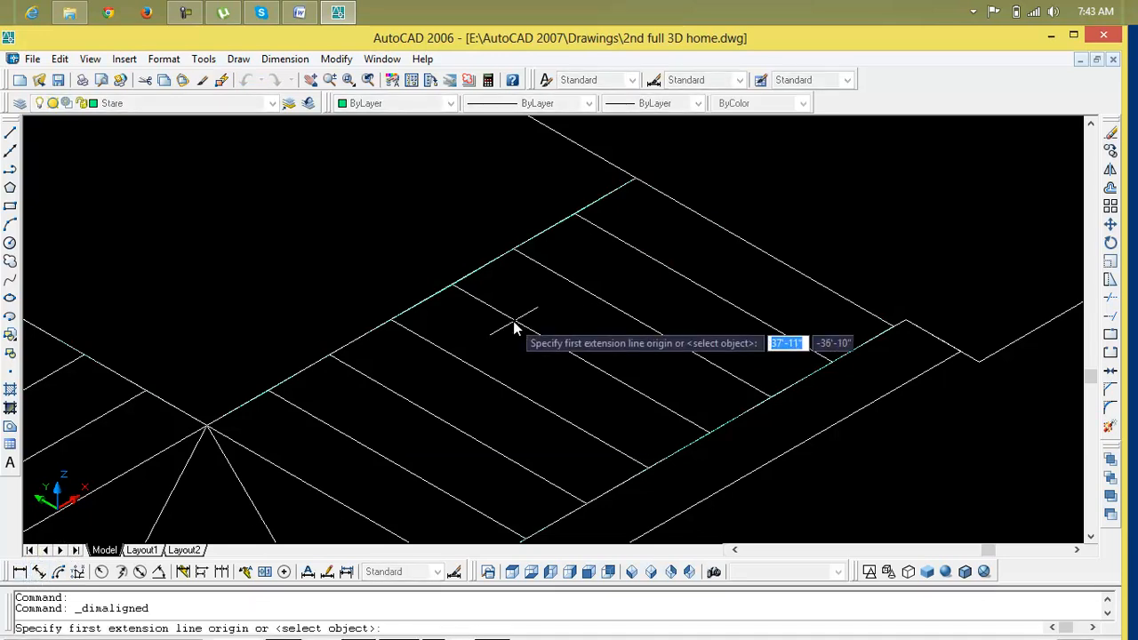
pyautogui.click(629, 182)
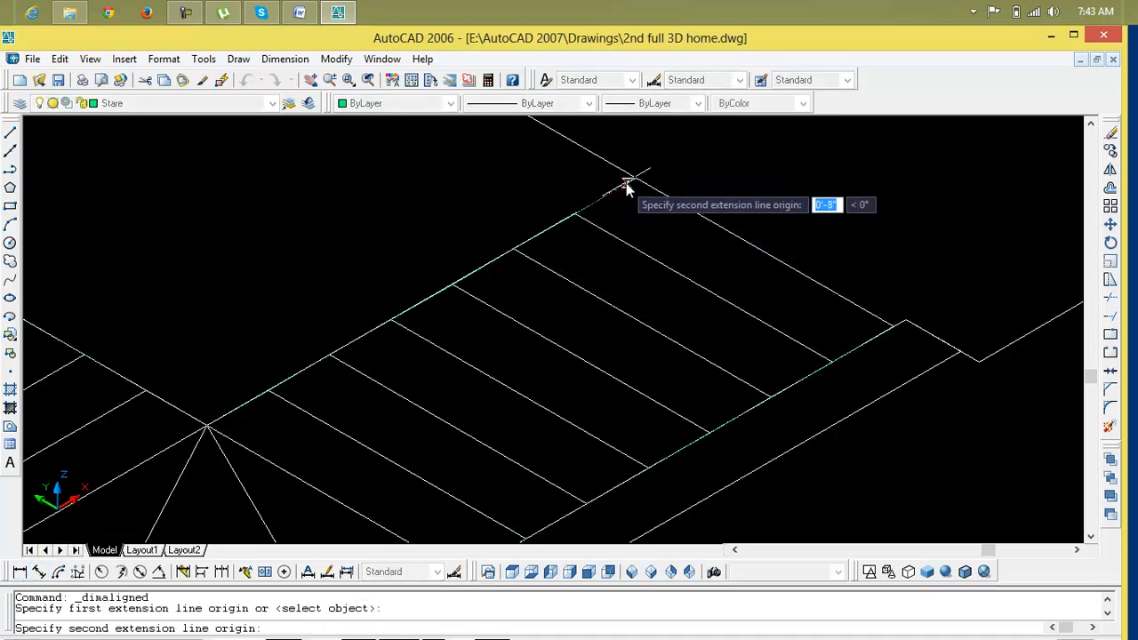
pyautogui.click(575, 213)
pyautogui.click(506, 172)
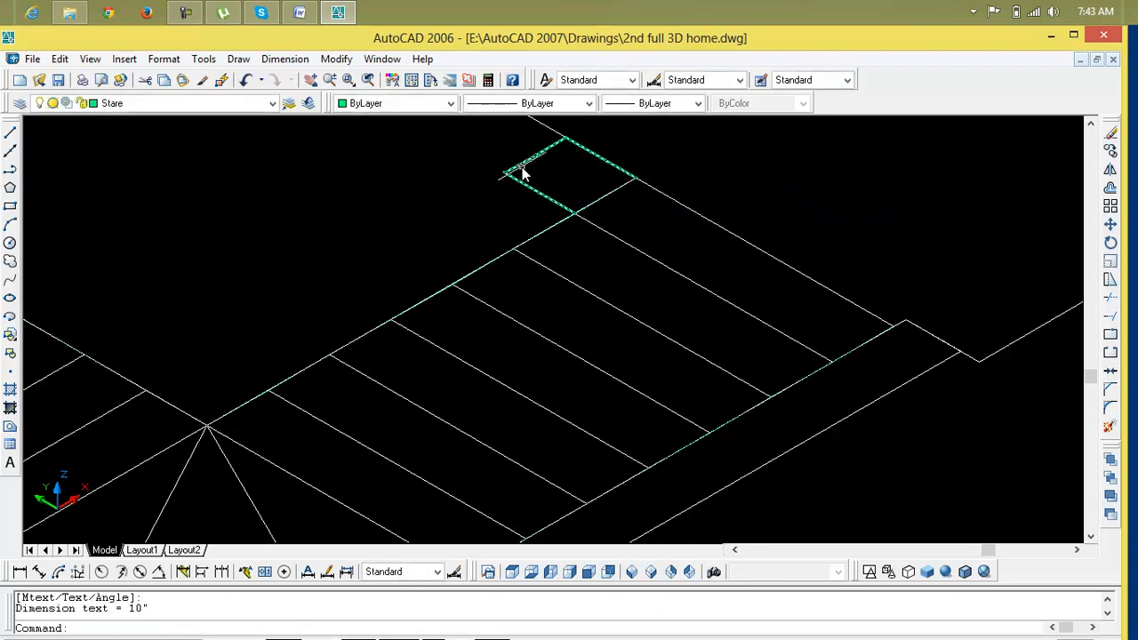
# Read the aligned dimension at the first tread and erase it.
pyautogui.scroll(5, 537, 151)
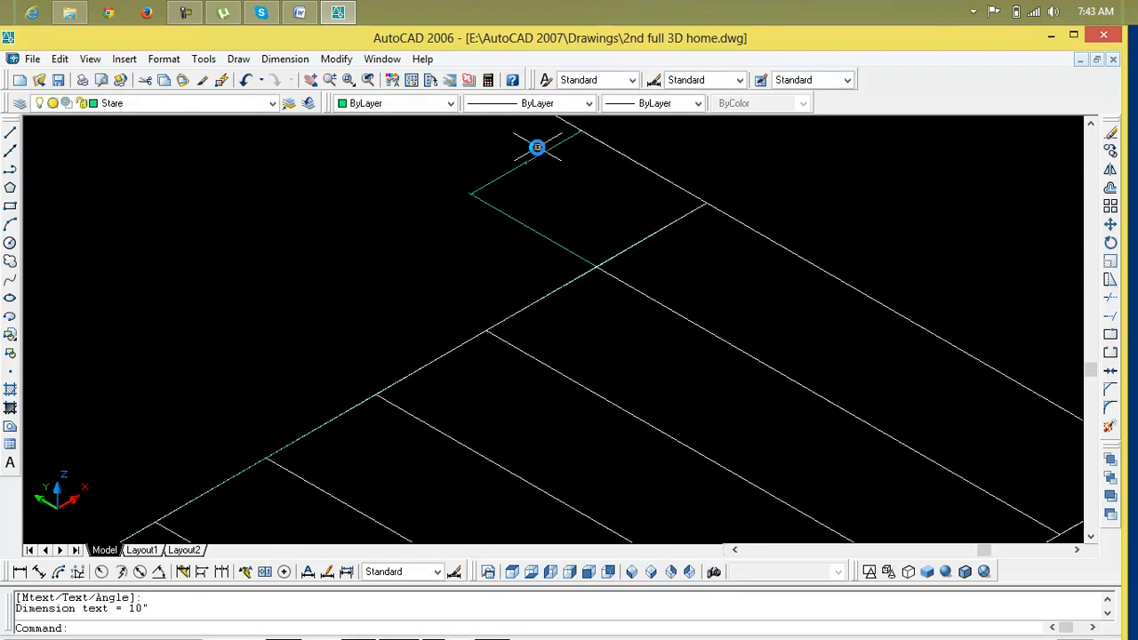
pyautogui.scroll(3, 537, 147)
pyautogui.scroll(-8, 537, 147)
pyautogui.click(520, 204)
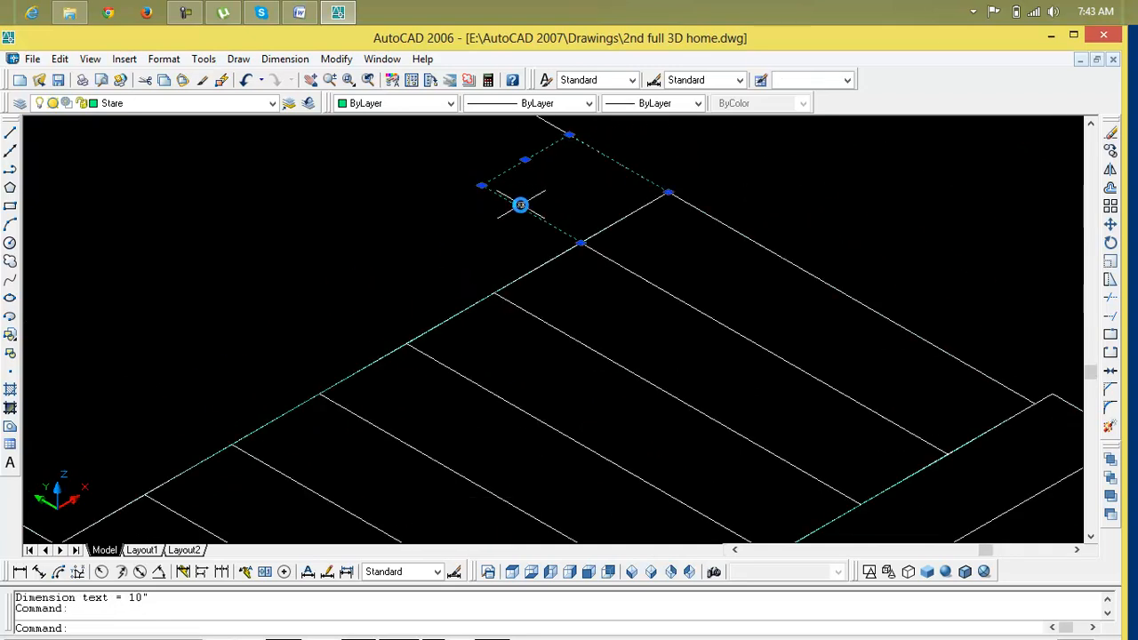
pyautogui.press('Delete')
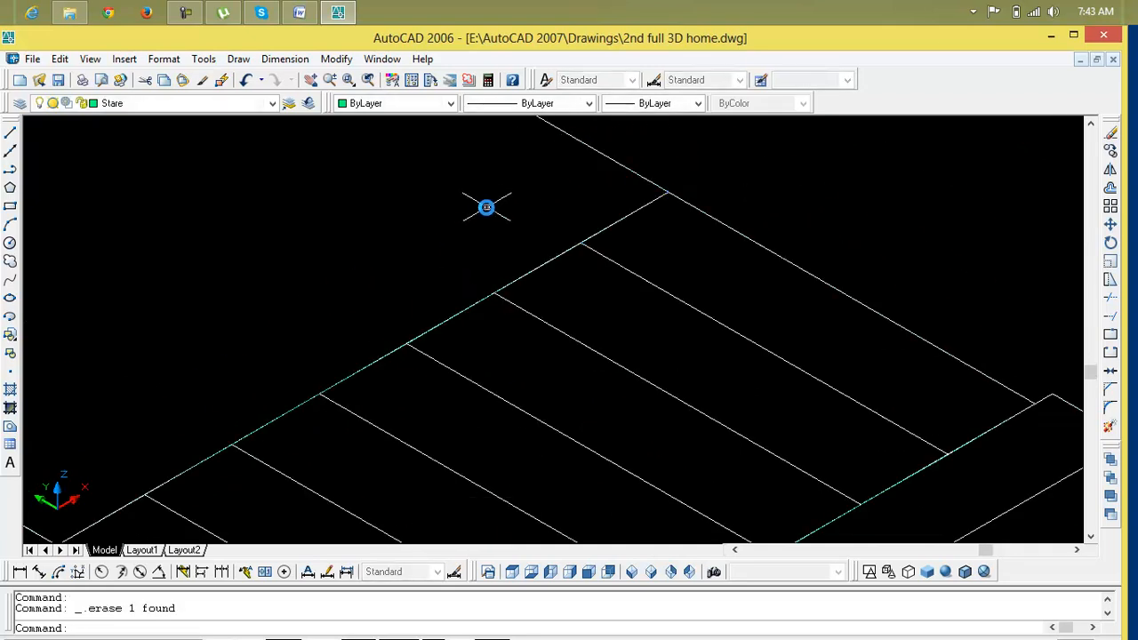
pyautogui.scroll(-3, 697, 272)
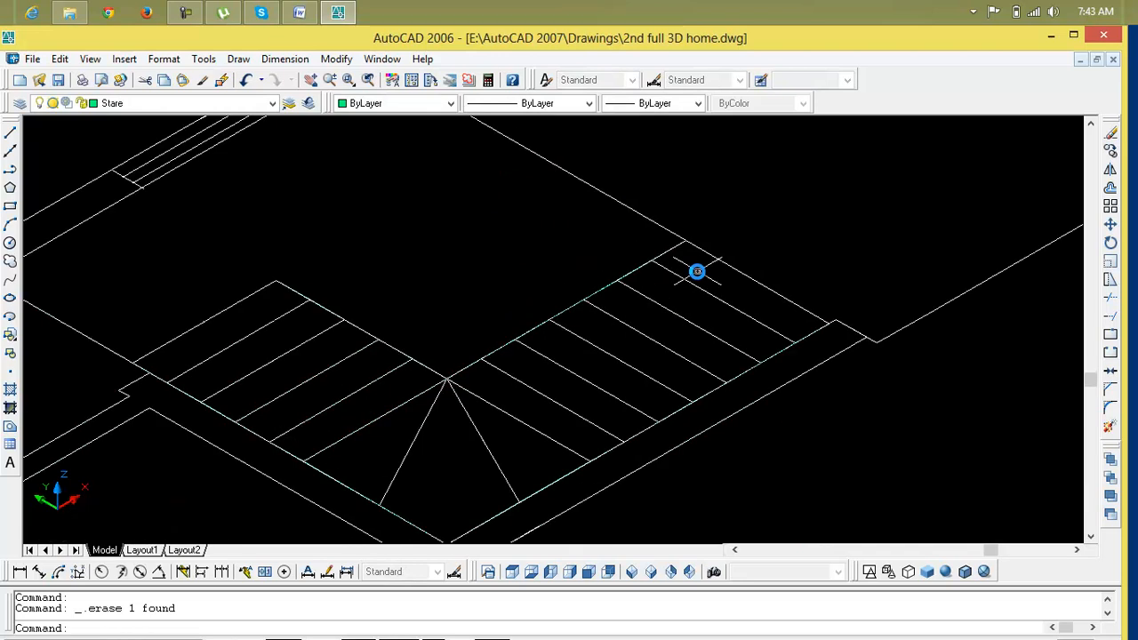
pyautogui.press('Escape')
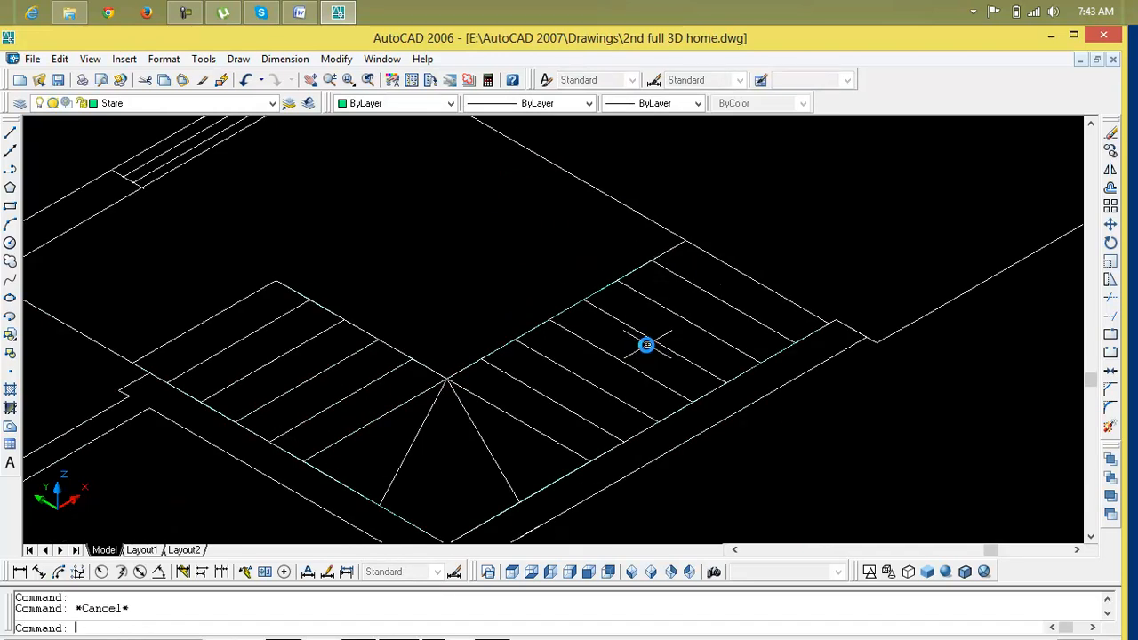
pyautogui.scroll(2, 706, 300)
pyautogui.moveTo(706, 300); pyautogui.dragTo(641, 305, button='middle')
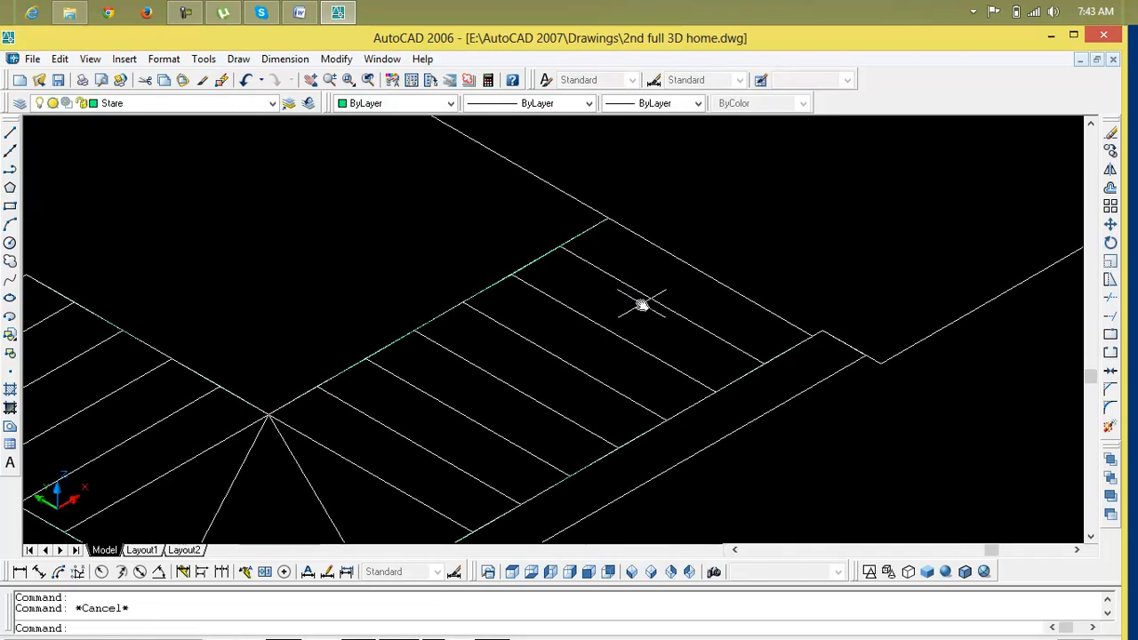
# Extrude the closed tread outlines of both stair flights and the corner winders 9" high with no taper.
pyautogui.write('ex')
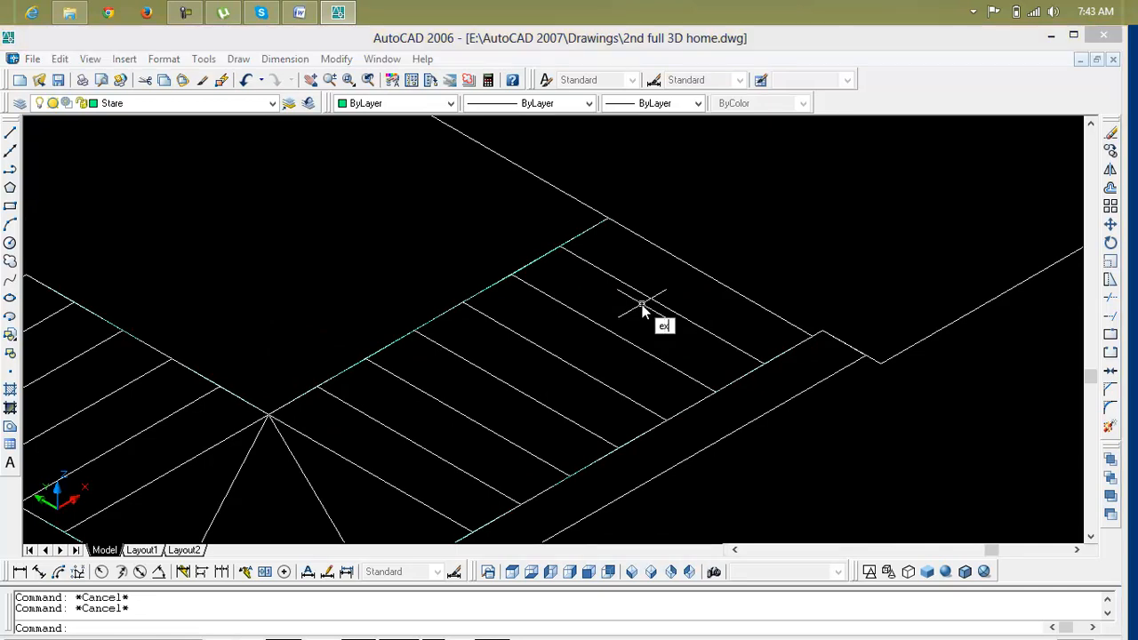
pyautogui.write('t')
pyautogui.press('Return')
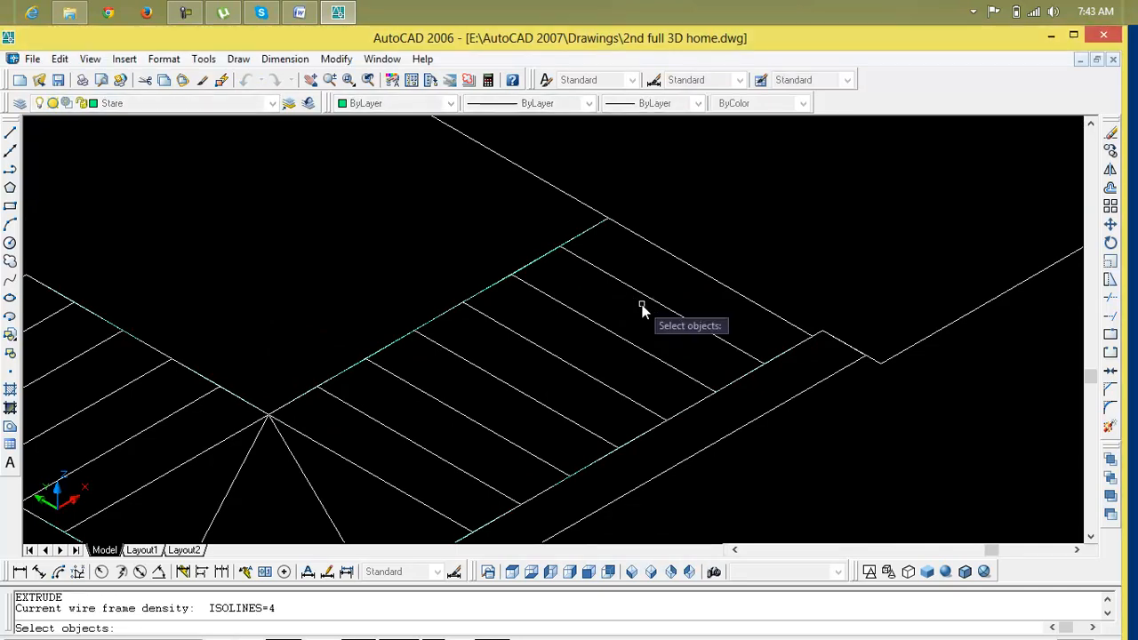
pyautogui.click(647, 308)
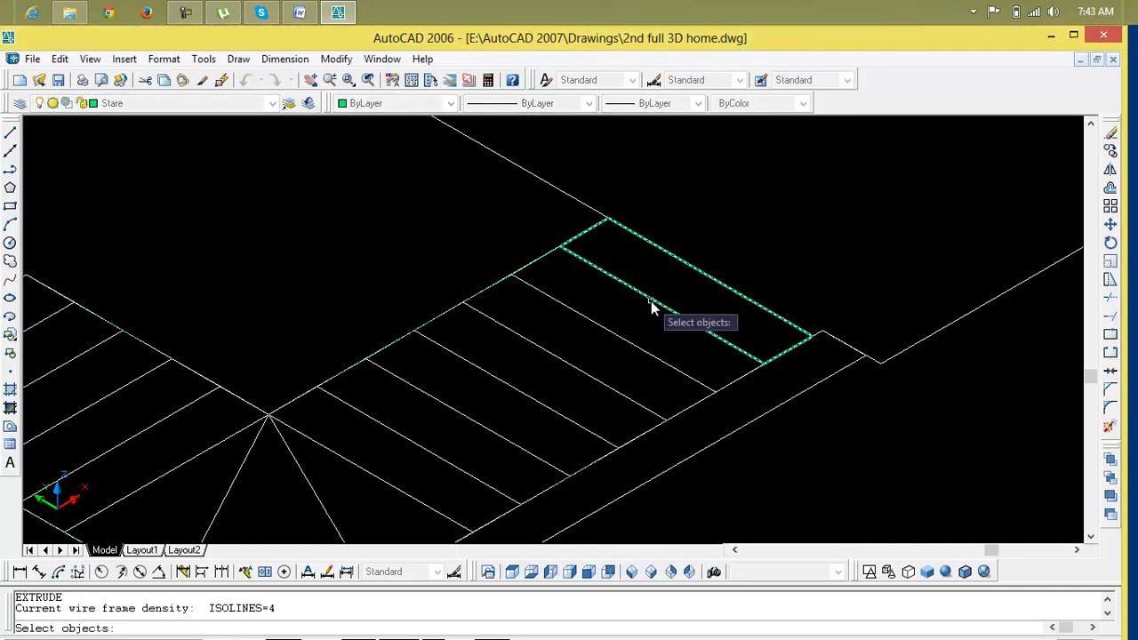
pyautogui.click(634, 348)
pyautogui.click(561, 390)
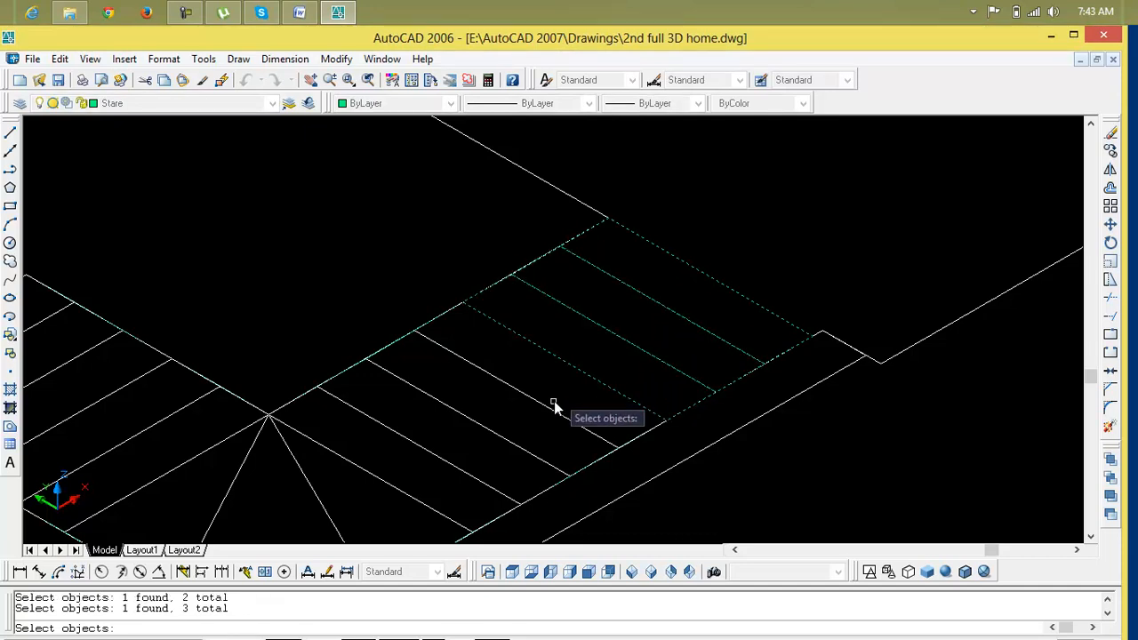
pyautogui.click(546, 413)
pyautogui.scroll(-2, 532, 383)
pyautogui.moveTo(532, 383); pyautogui.dragTo(566, 317, button='middle')
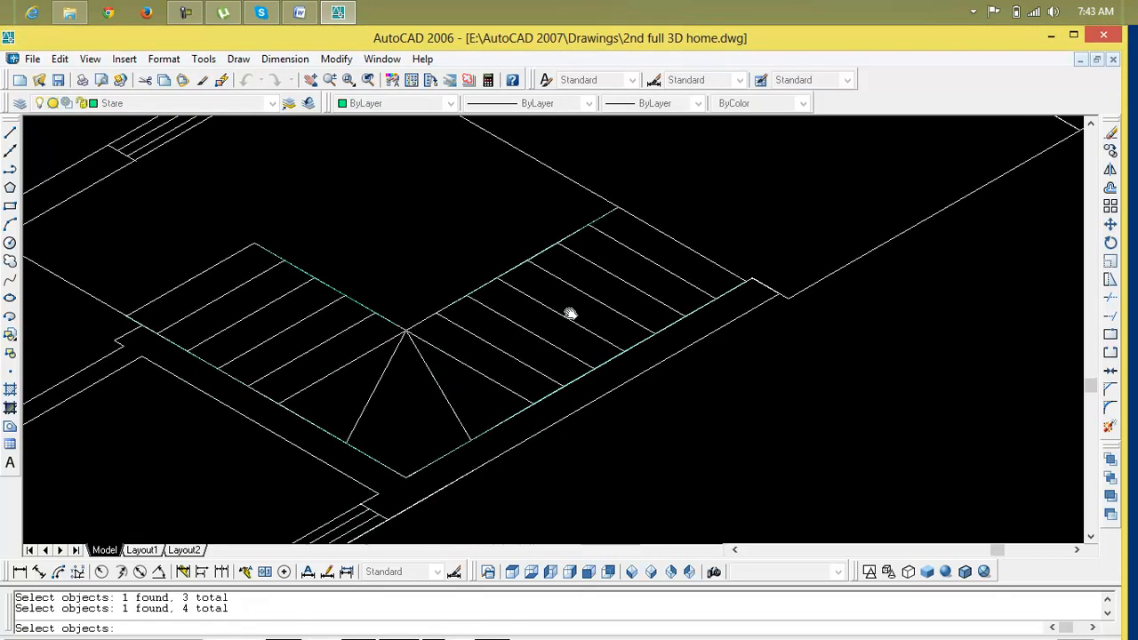
pyautogui.click(528, 365)
pyautogui.click(517, 374)
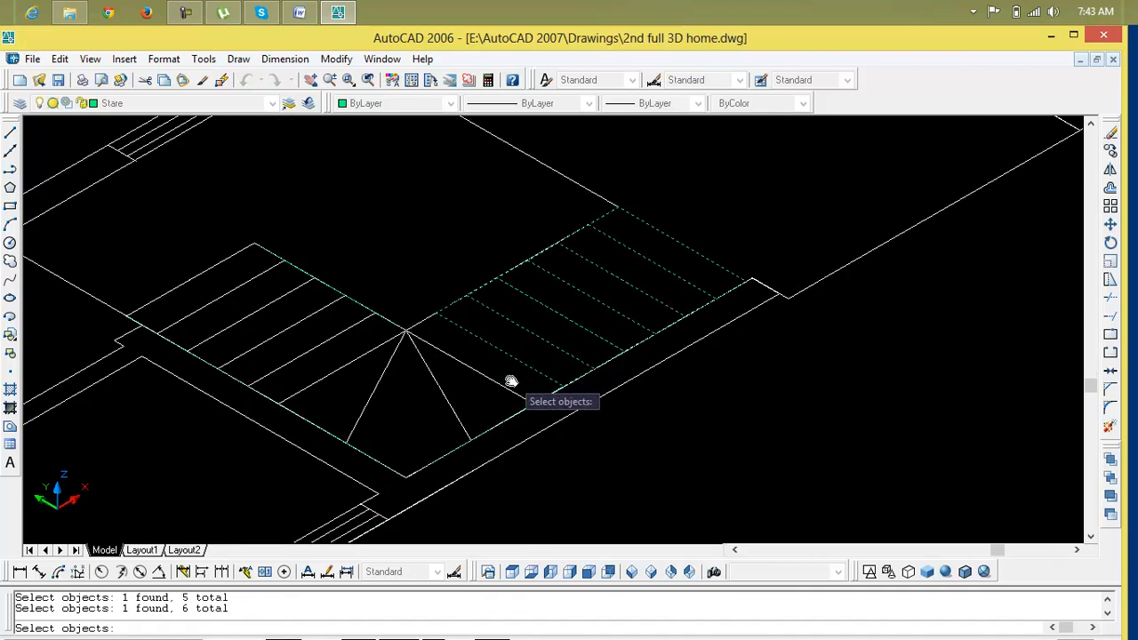
pyautogui.click(504, 395)
pyautogui.click(449, 406)
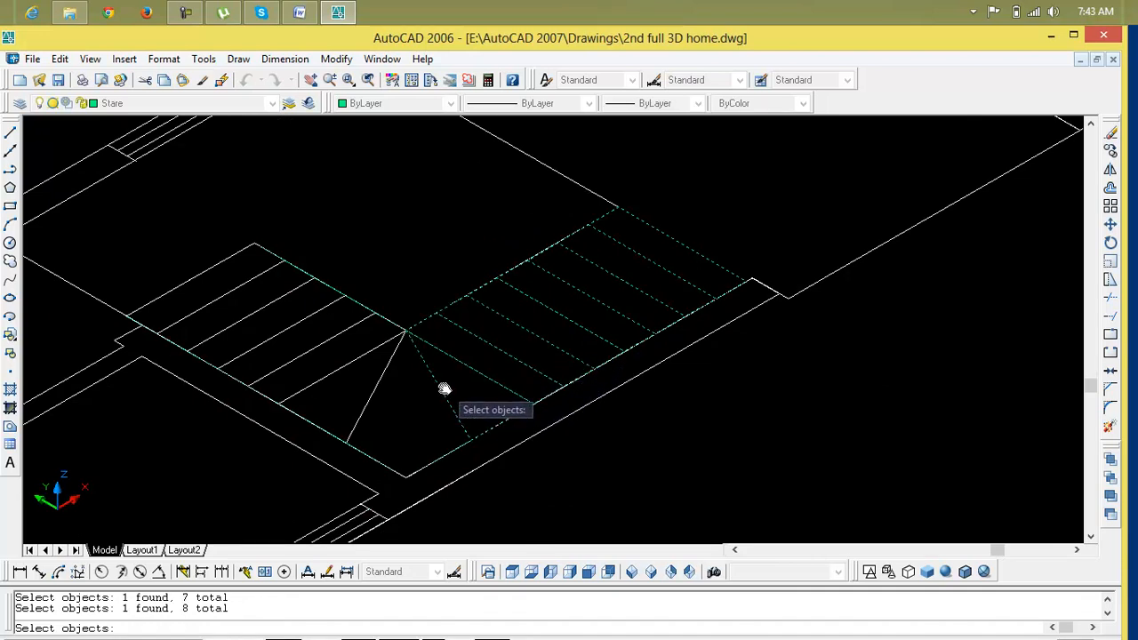
pyautogui.click(379, 377)
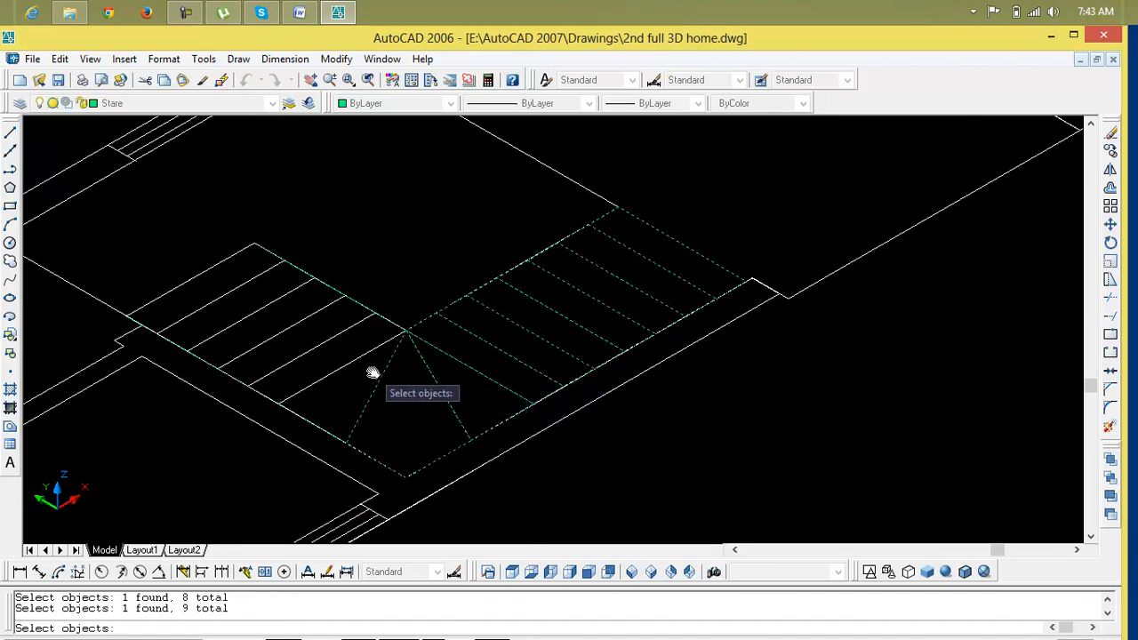
pyautogui.click(358, 364)
pyautogui.click(334, 336)
pyautogui.click(313, 320)
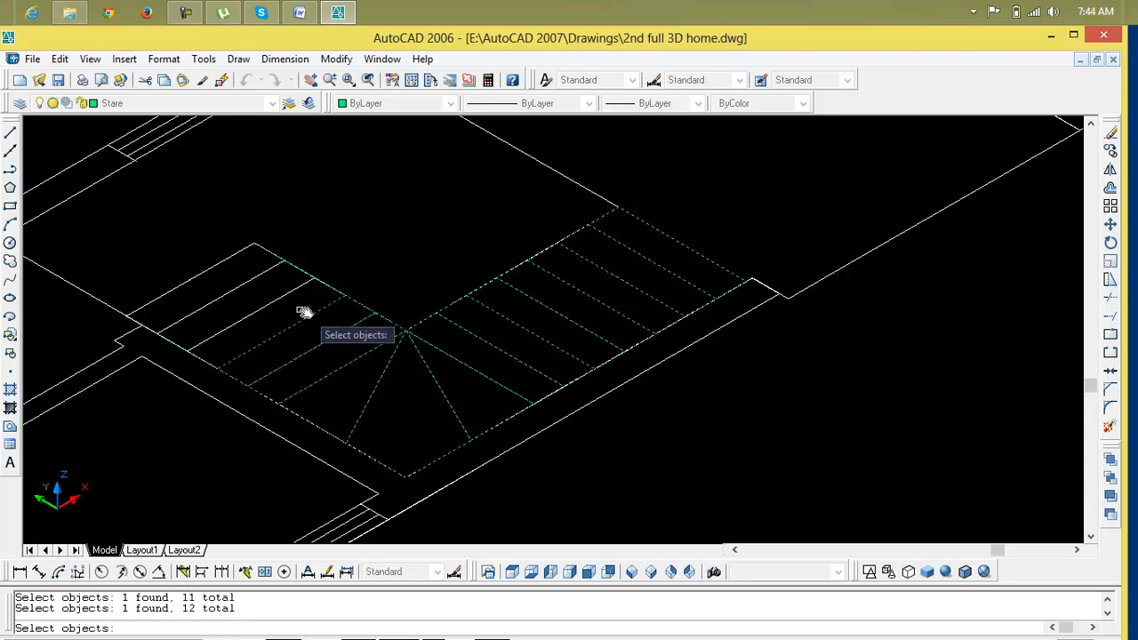
pyautogui.click(287, 299)
pyautogui.click(253, 271)
pyautogui.click(230, 258)
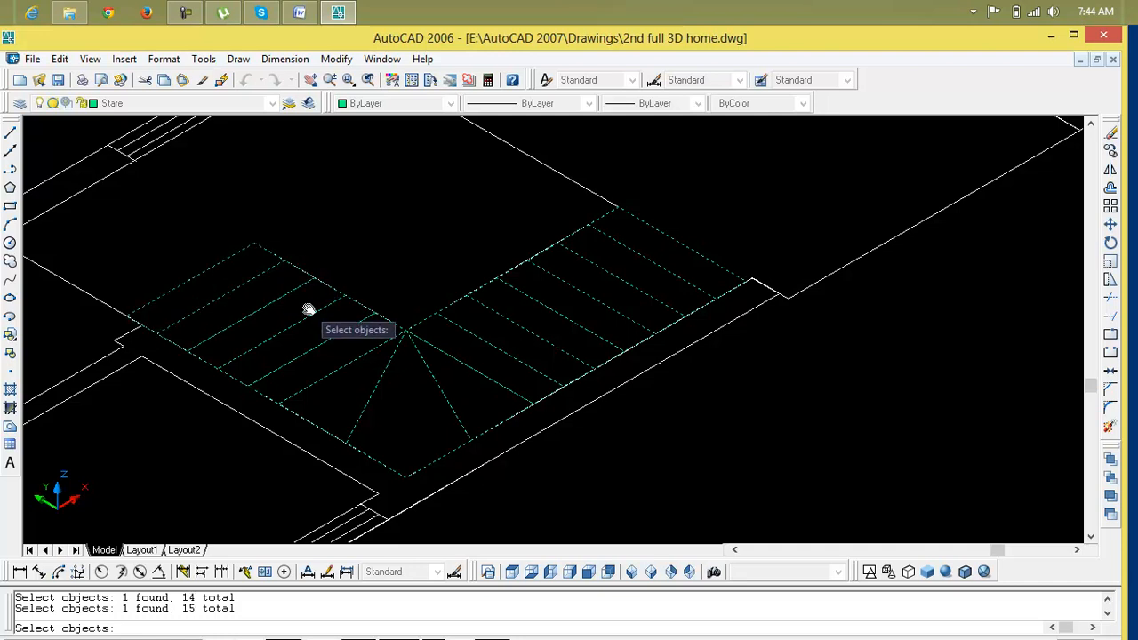
pyautogui.press('Return')
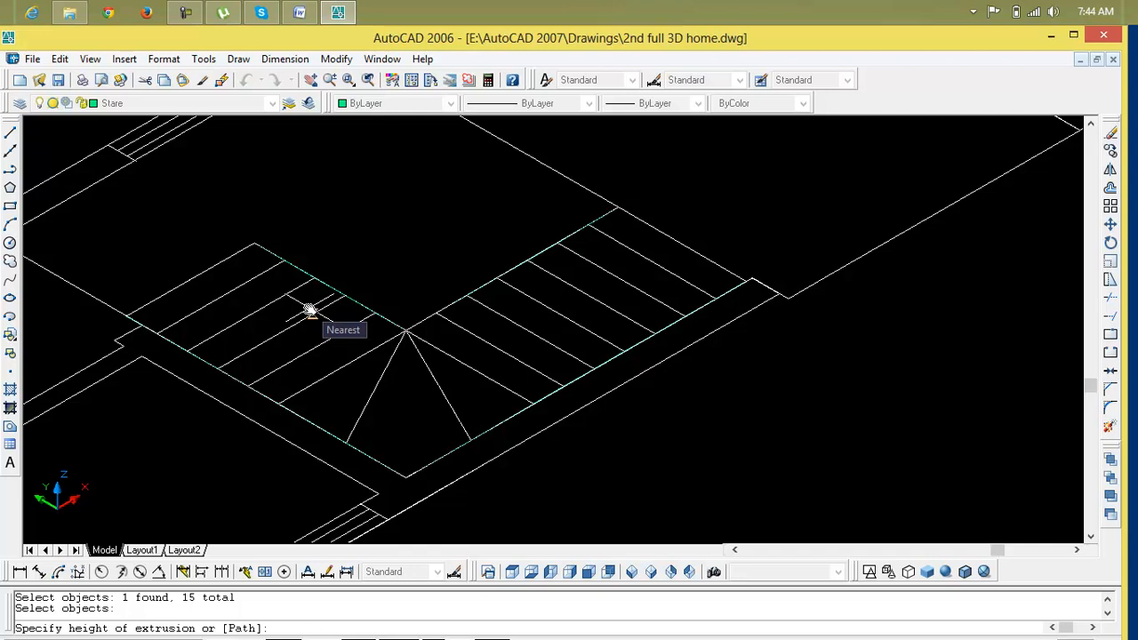
pyautogui.write('9')
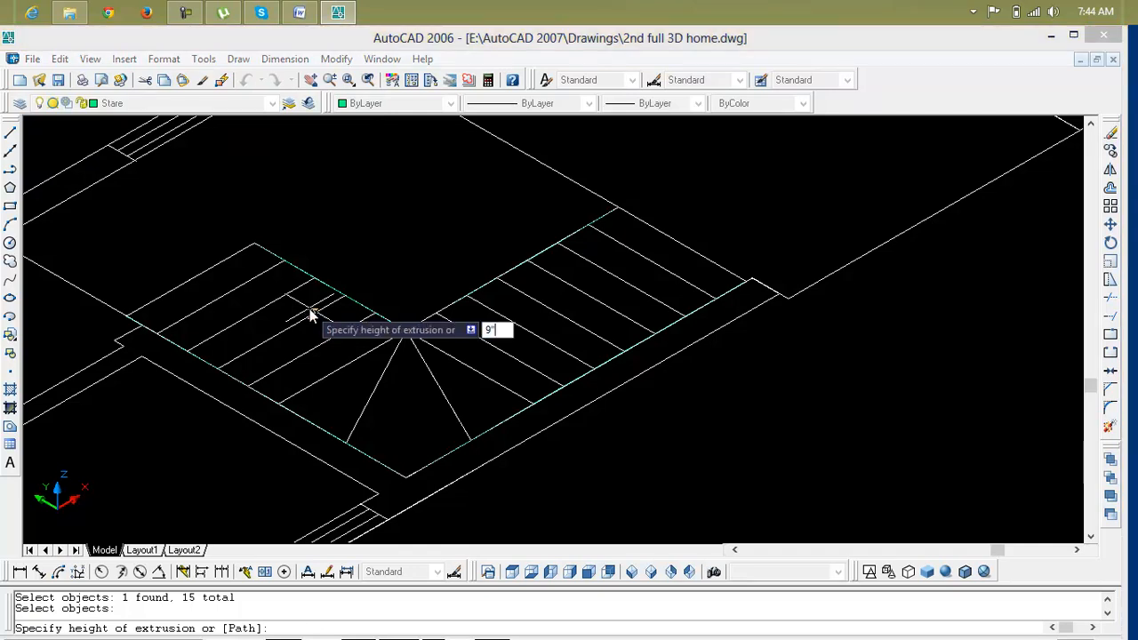
pyautogui.write('"')
pyautogui.press('Return')
pyautogui.press('Return')
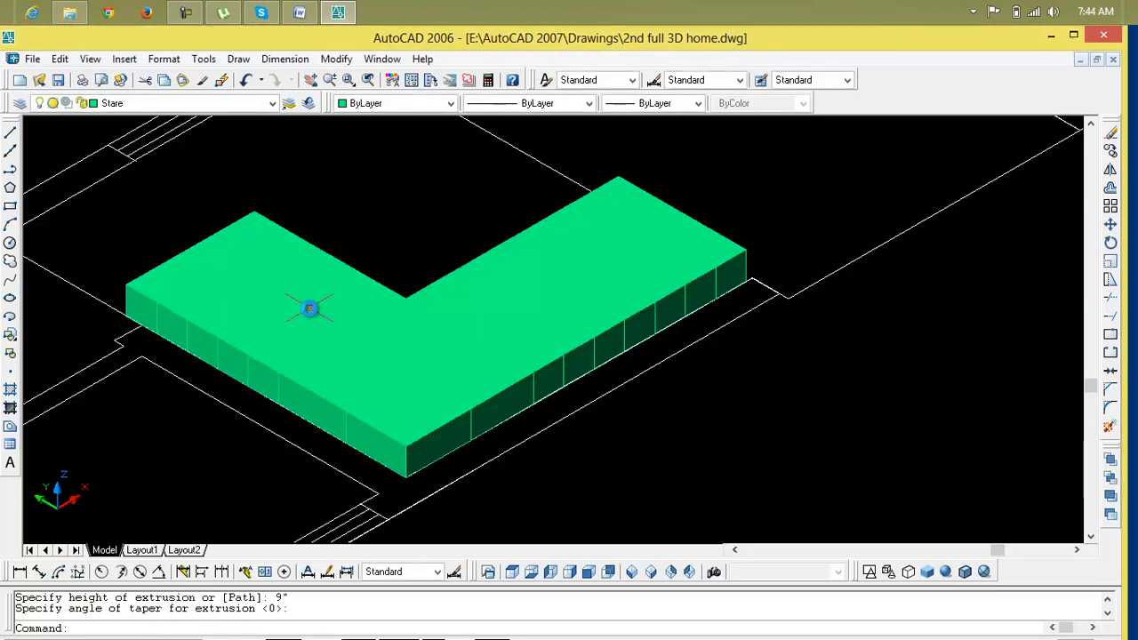
# Undo the 9" extrusion of the stair treads.
pyautogui.scroll(-3, 370, 304)
pyautogui.scroll(6, 492, 305)
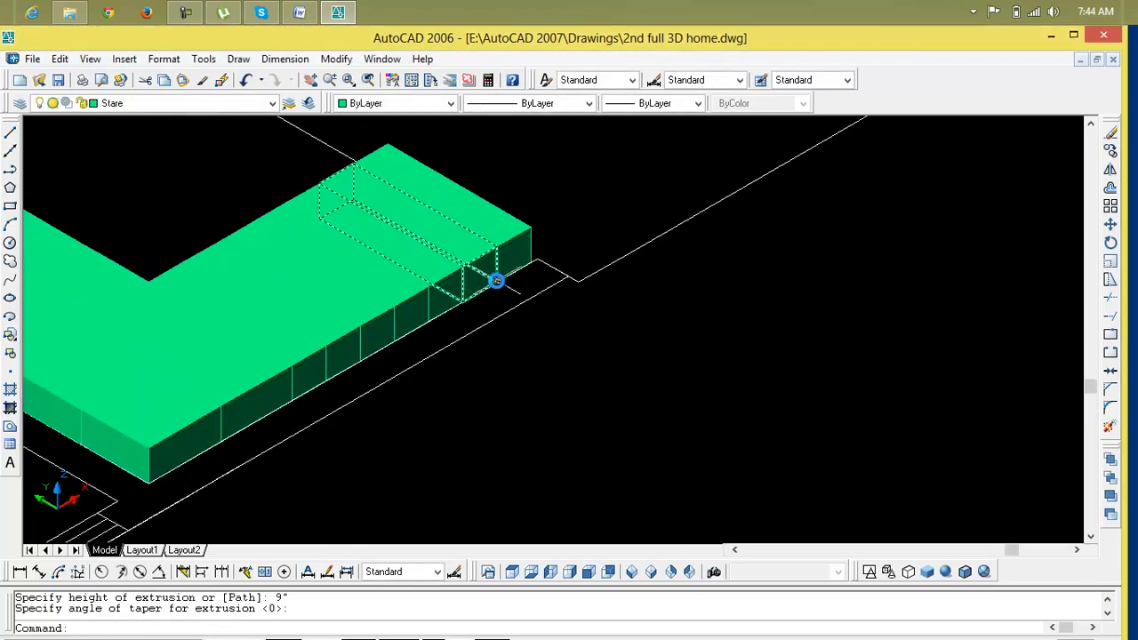
pyautogui.moveTo(458, 336); pyautogui.dragTo(452, 350, button='middle')
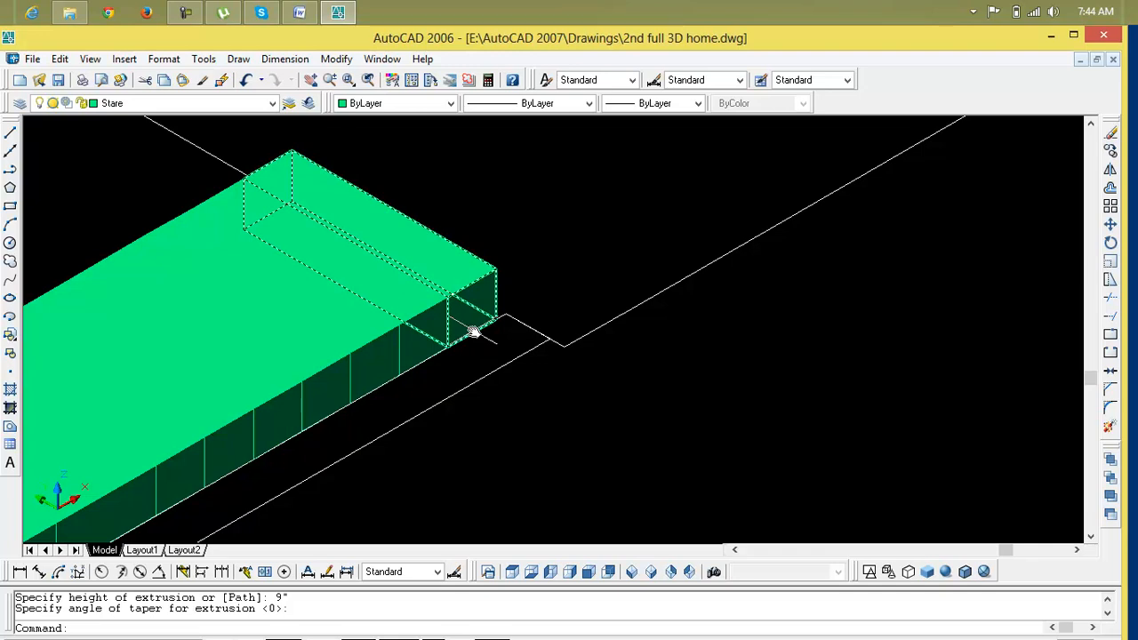
pyautogui.hotkey('ctrl', 'z')
pyautogui.scroll(-1, 472, 330)
pyautogui.scroll(1, 476, 350)
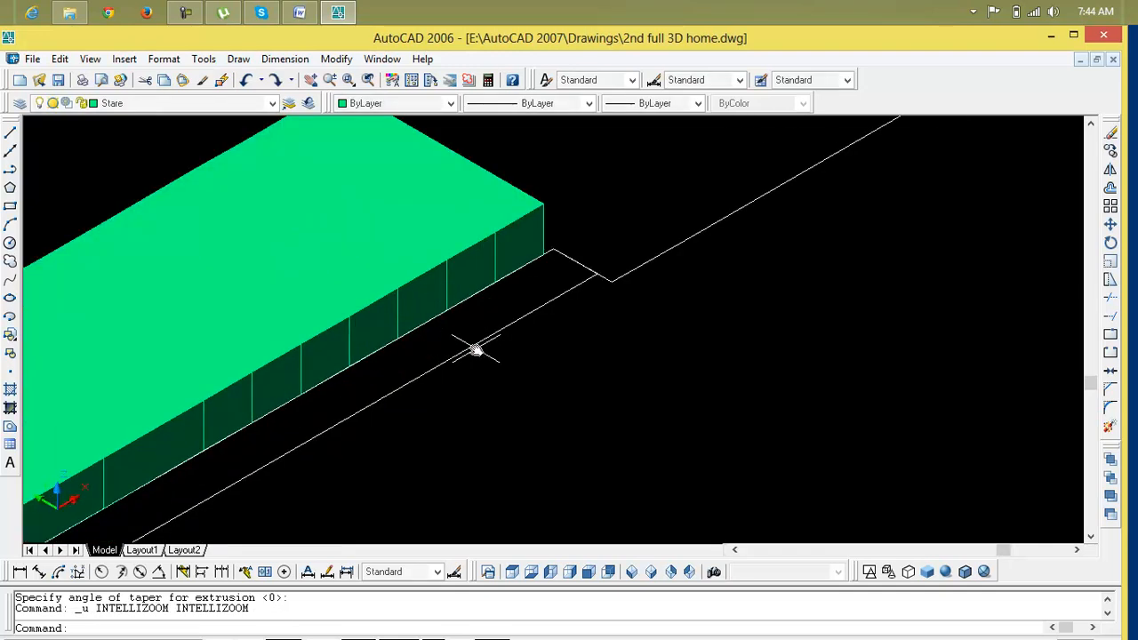
pyautogui.hotkey('ctrl', 'z')
pyautogui.hotkey('ctrl', 'z')
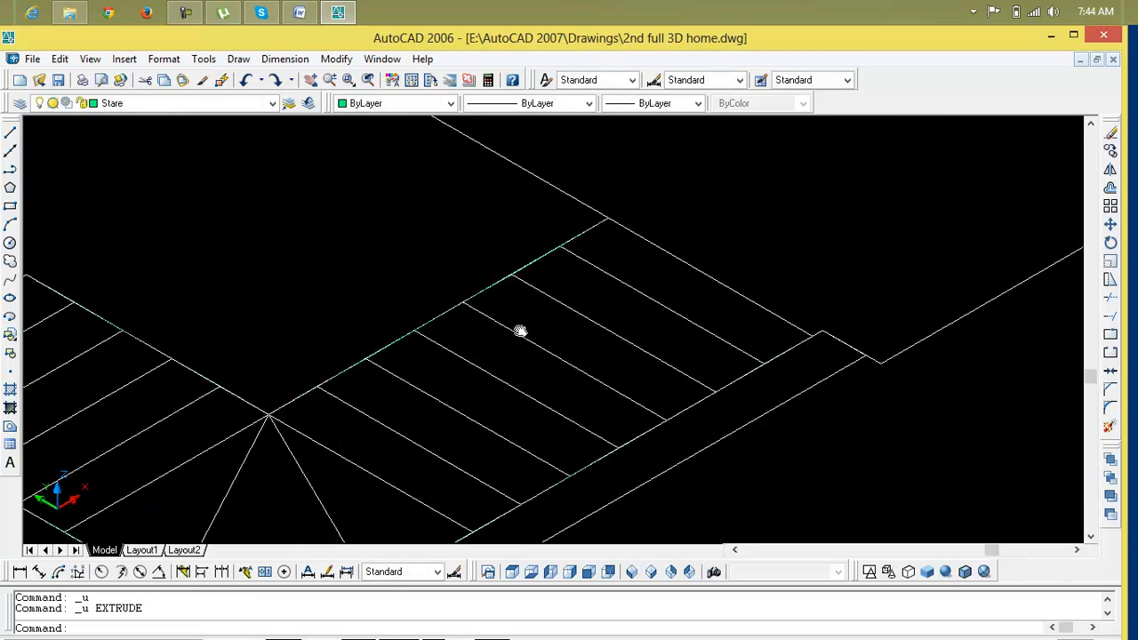
pyautogui.press('Escape')
pyautogui.press('Escape')
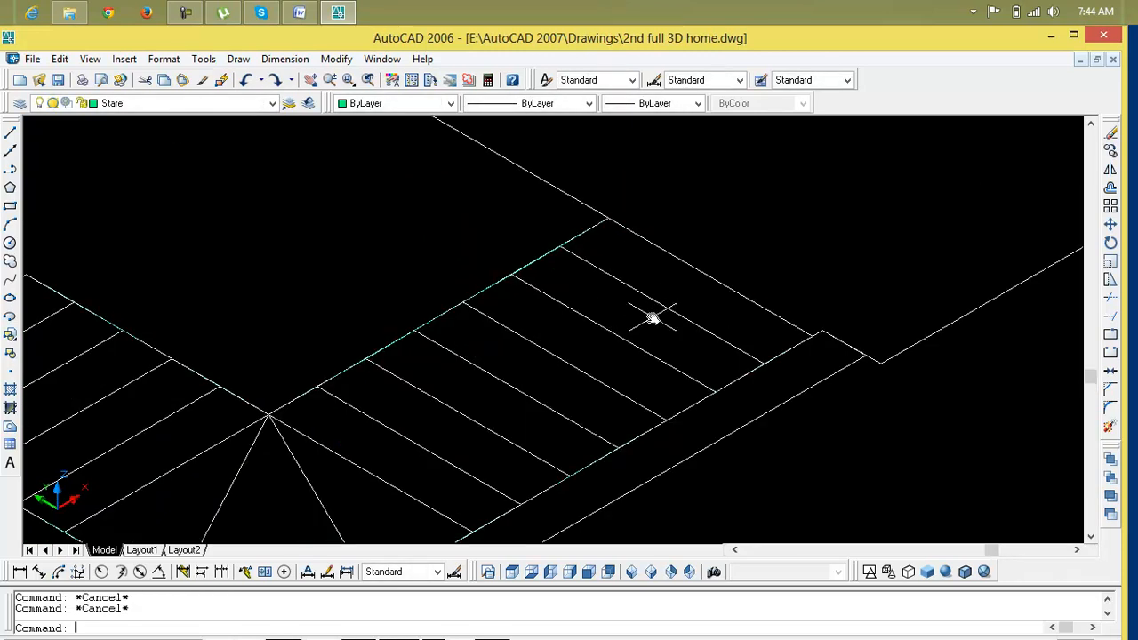
# Extrude all tread outlines of both stair flights and the corner winders 7" high with no taper.
pyautogui.write('ext')
pyautogui.press('Return')
pyautogui.click(680, 291)
pyautogui.click(499, 399)
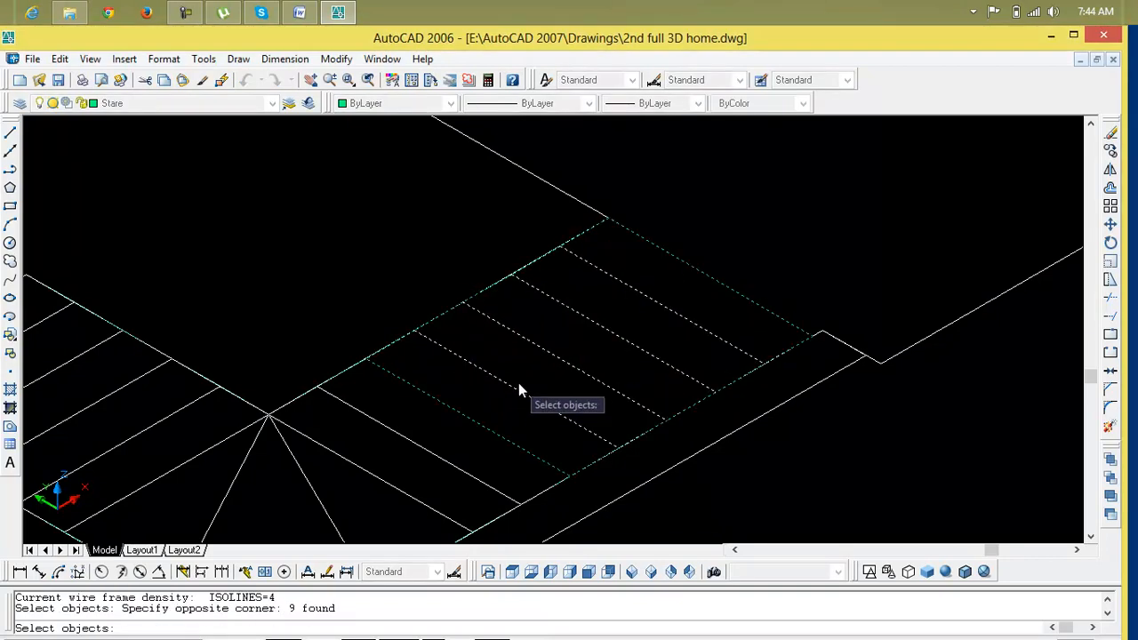
pyautogui.click(447, 426)
pyautogui.click(366, 480)
pyautogui.moveTo(365, 482); pyautogui.dragTo(536, 338, button='middle')
pyautogui.click(528, 359)
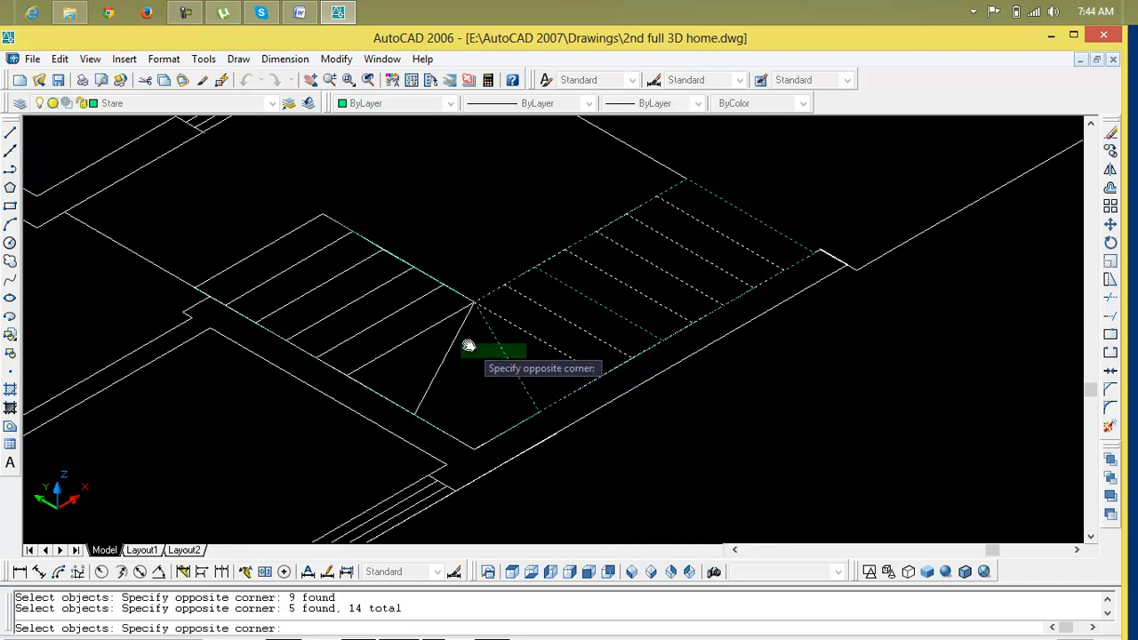
pyautogui.click(423, 335)
pyautogui.click(401, 323)
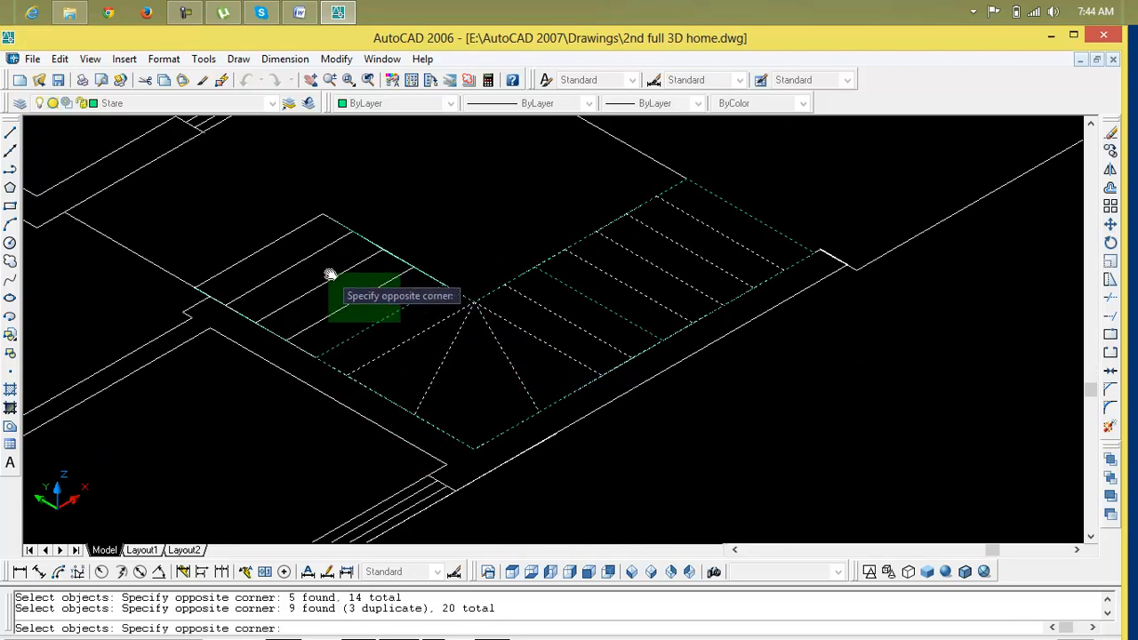
pyautogui.click(294, 256)
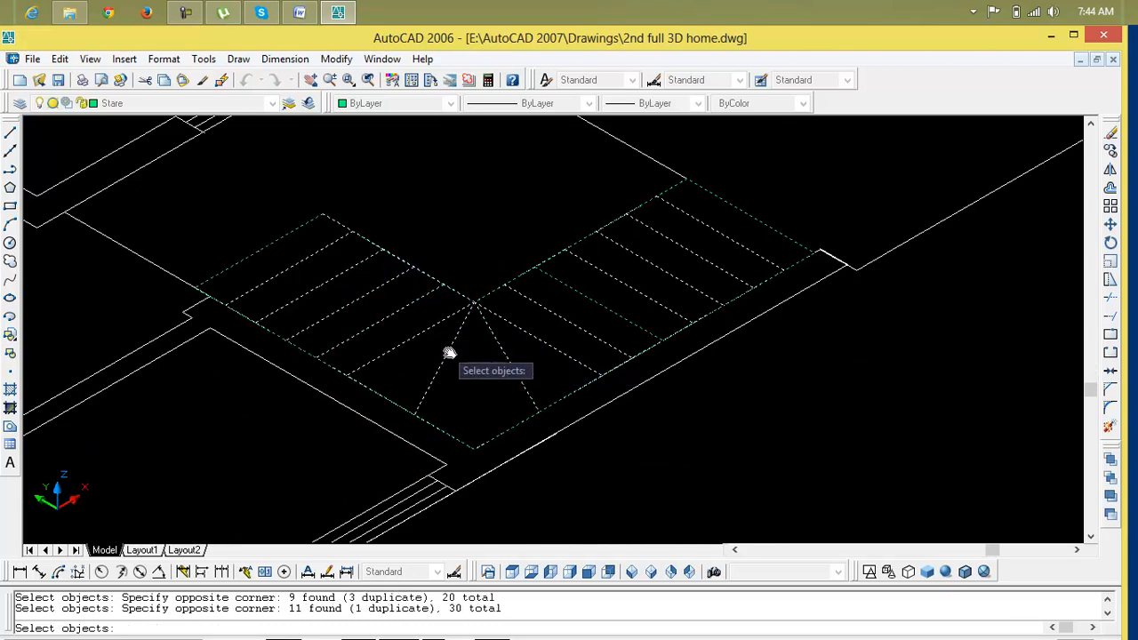
pyautogui.press('Return')
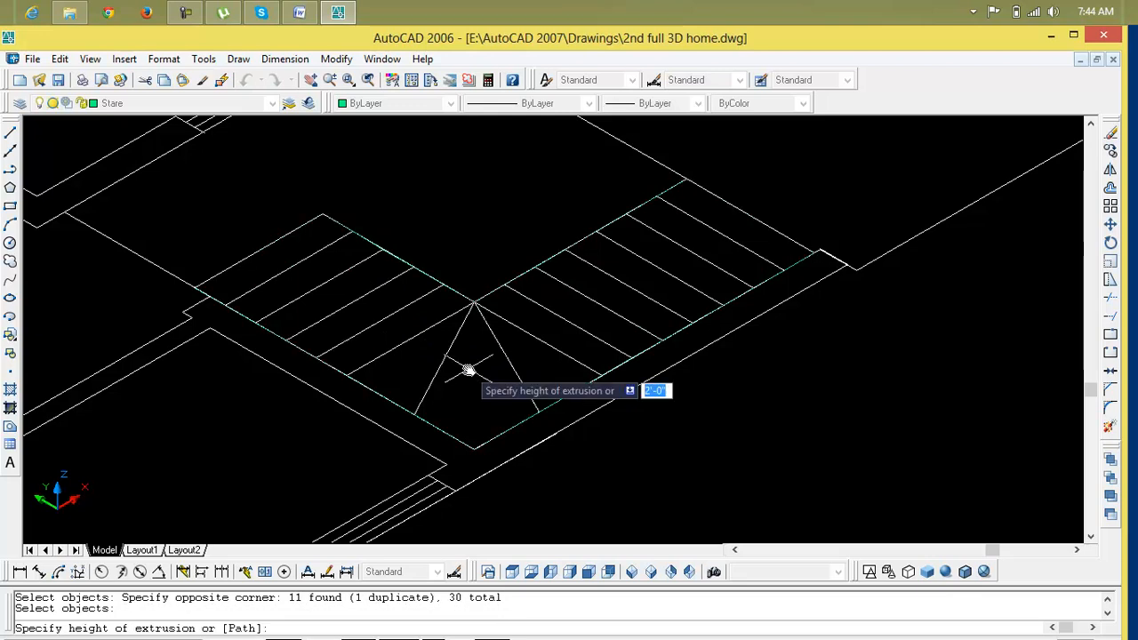
pyautogui.write('8')
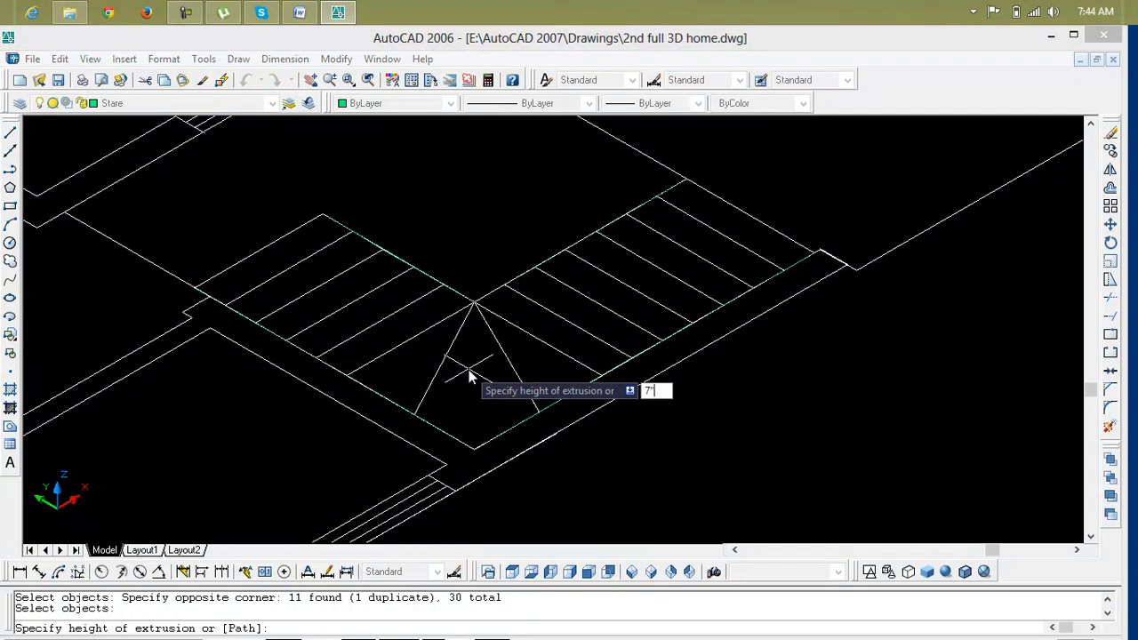
pyautogui.press('Return')
pyautogui.press('Return')
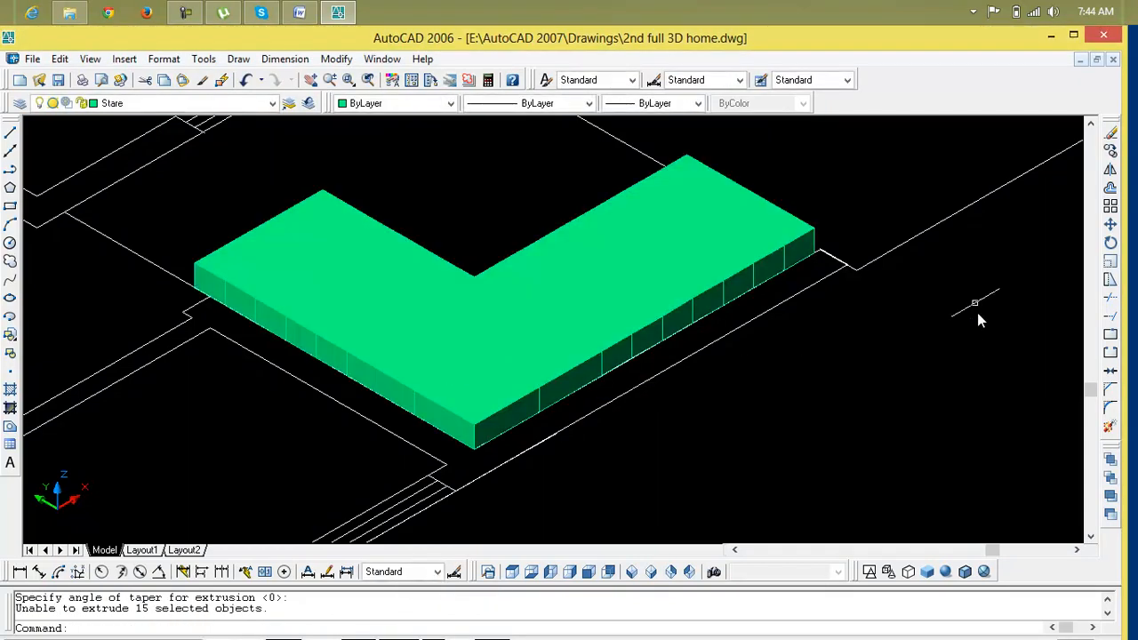
# Move the second tread of the outer flight straight up 7", from its lower front corner to the first tread's top corner.
pyautogui.scroll(4, 795, 222)
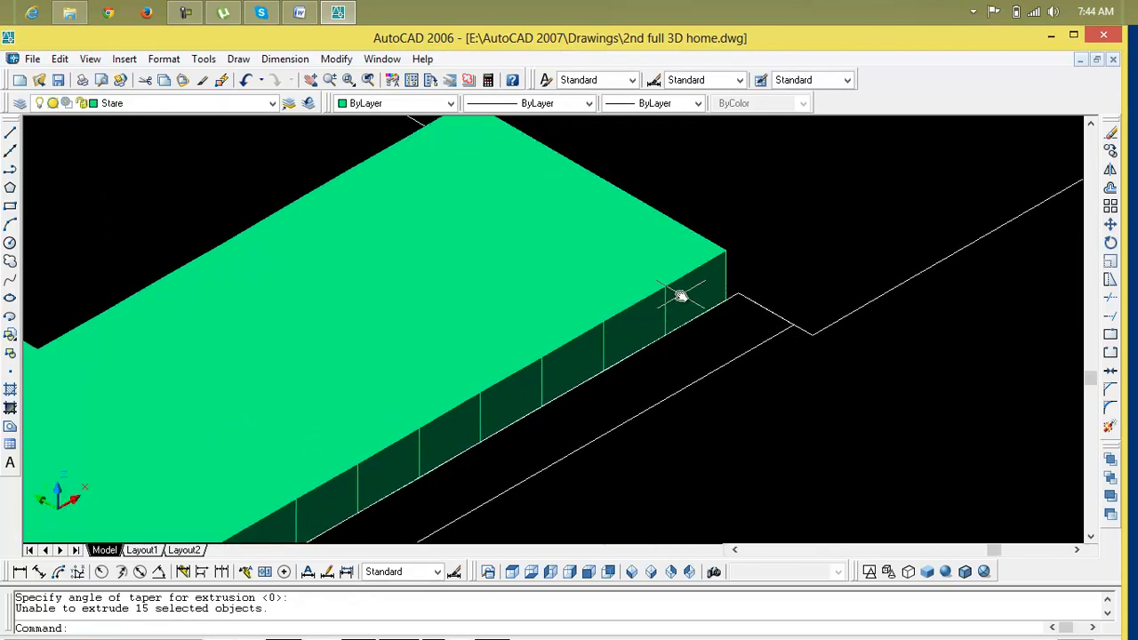
pyautogui.press('Escape')
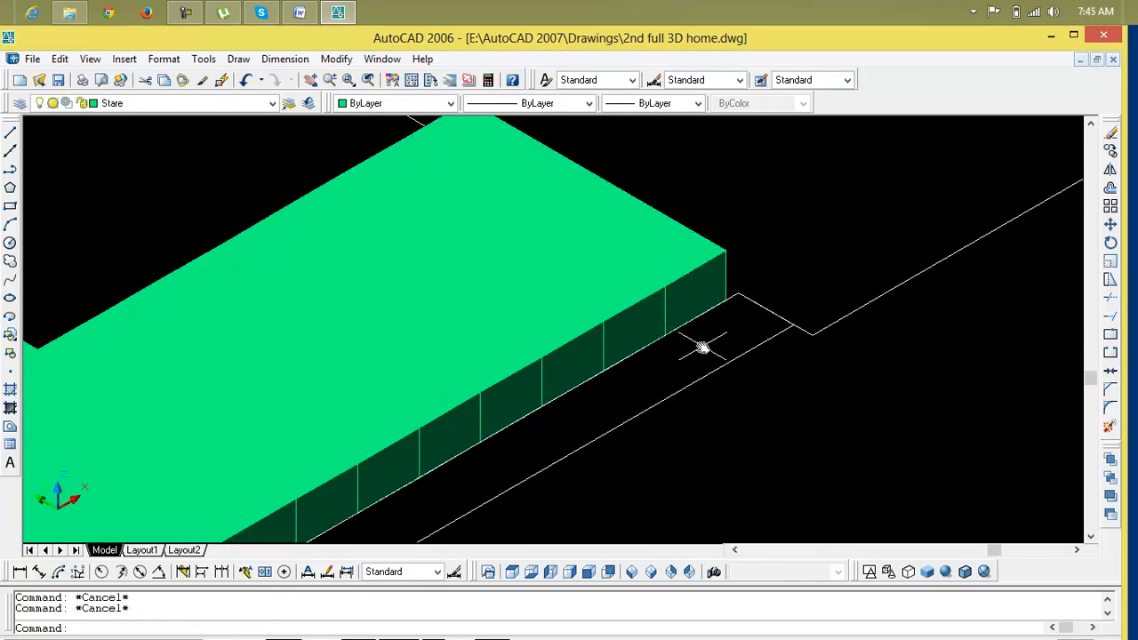
pyautogui.write('m')
pyautogui.press('Return')
pyautogui.click(646, 346)
pyautogui.press('Return')
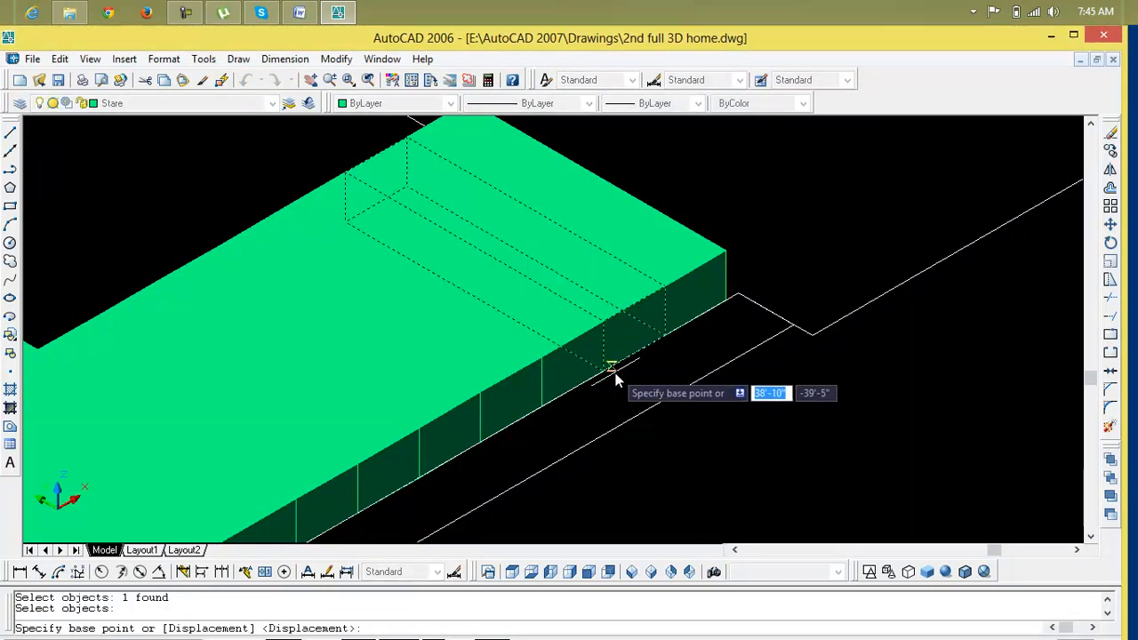
pyautogui.scroll(2, 671, 346)
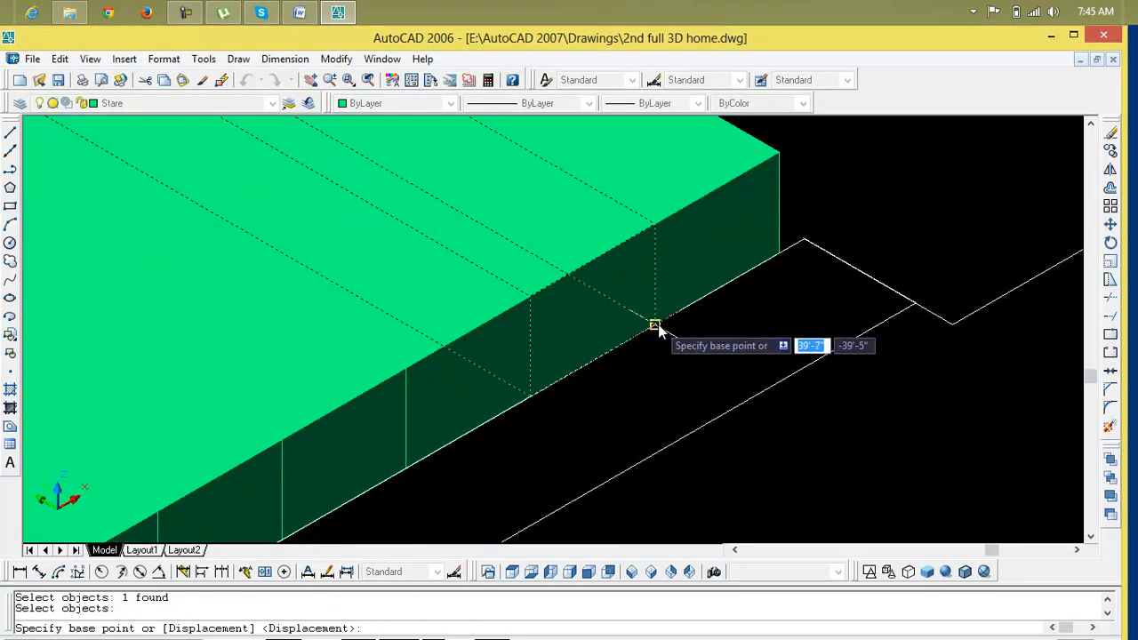
pyautogui.click(654, 325)
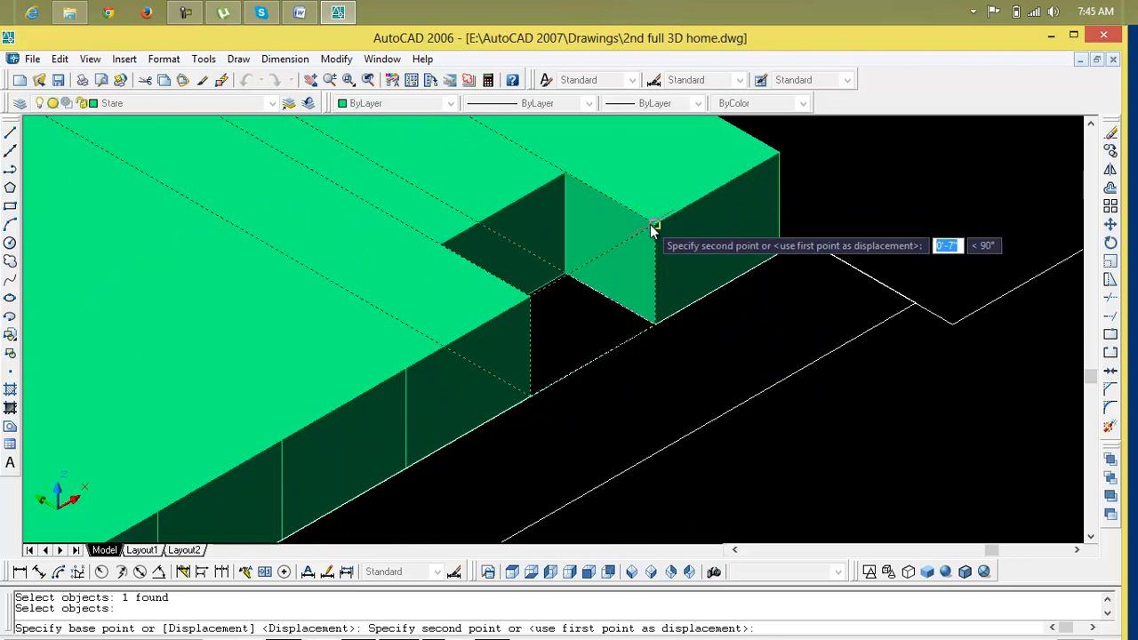
pyautogui.click(654, 226)
# Move the third tread up by its lower front corner to the top corner of the raised second tread.
pyautogui.press('Return')
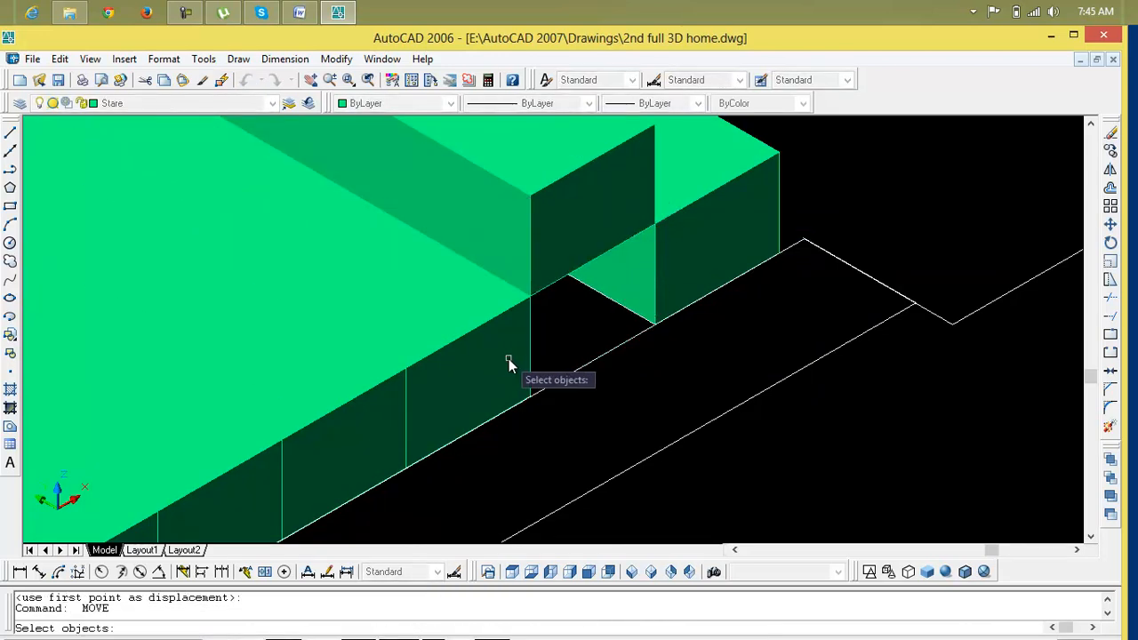
pyautogui.click(533, 391)
pyautogui.press('Return')
pyautogui.click(531, 396)
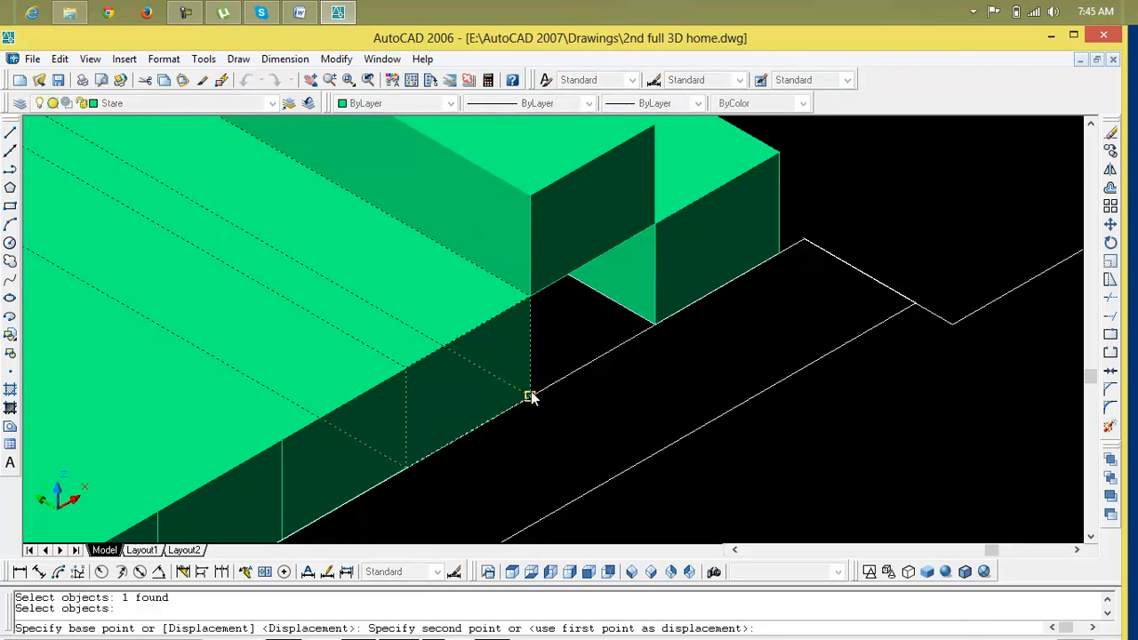
pyautogui.click(525, 198)
# Move the fourth tread up by its lower front corner to the top corner of the raised third tread.
pyautogui.scroll(-8, 541, 303)
pyautogui.moveTo(542, 304); pyautogui.dragTo(579, 237, button='middle')
pyautogui.scroll(9, 496, 322)
pyautogui.moveTo(498, 323); pyautogui.dragTo(509, 299, button='middle')
pyautogui.press('Return')
pyautogui.click(512, 284)
pyautogui.press('Return')
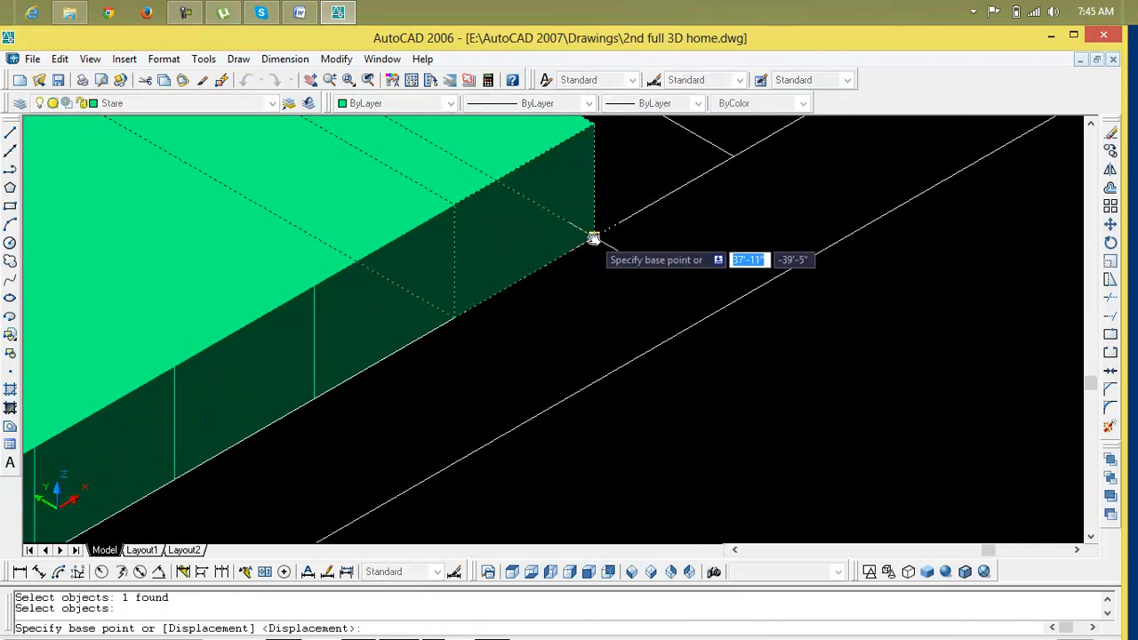
pyautogui.click(592, 239)
pyautogui.scroll(-2, 593, 239)
pyautogui.scroll(-3, 592, 239)
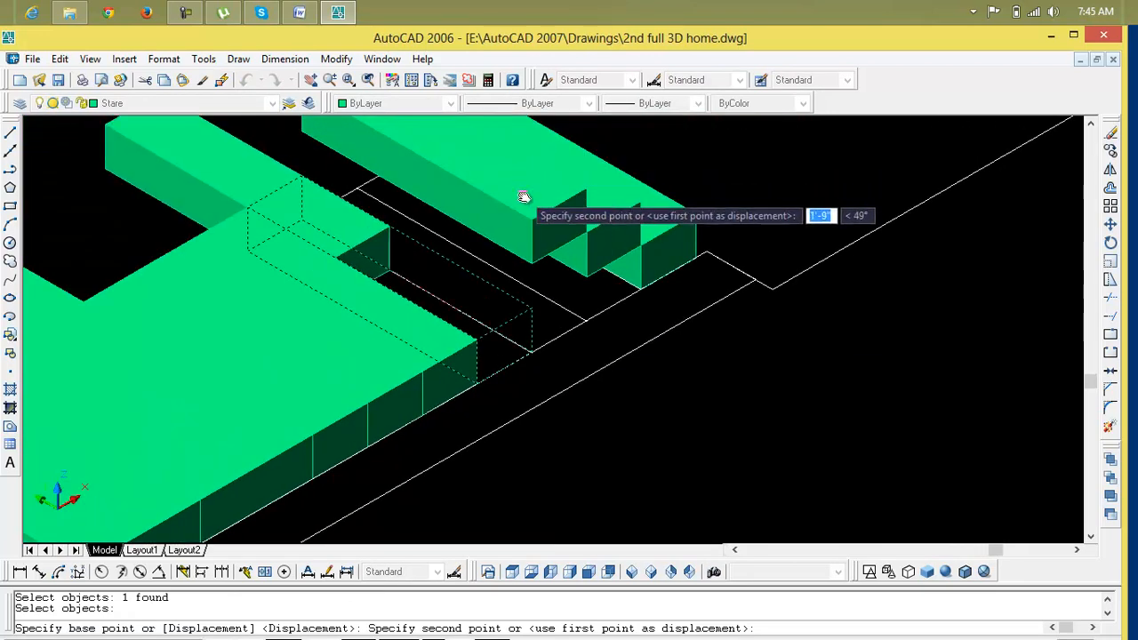
pyautogui.click(529, 218)
# Move the fifth tread up by its lower front corner to the top corner of the raised fourth tread.
pyautogui.scroll(-5, 507, 307)
pyautogui.moveTo(507, 307); pyautogui.dragTo(525, 258, button='middle')
pyautogui.scroll(5, 515, 300)
pyautogui.press('Return')
pyautogui.click(504, 264)
pyautogui.press('Return')
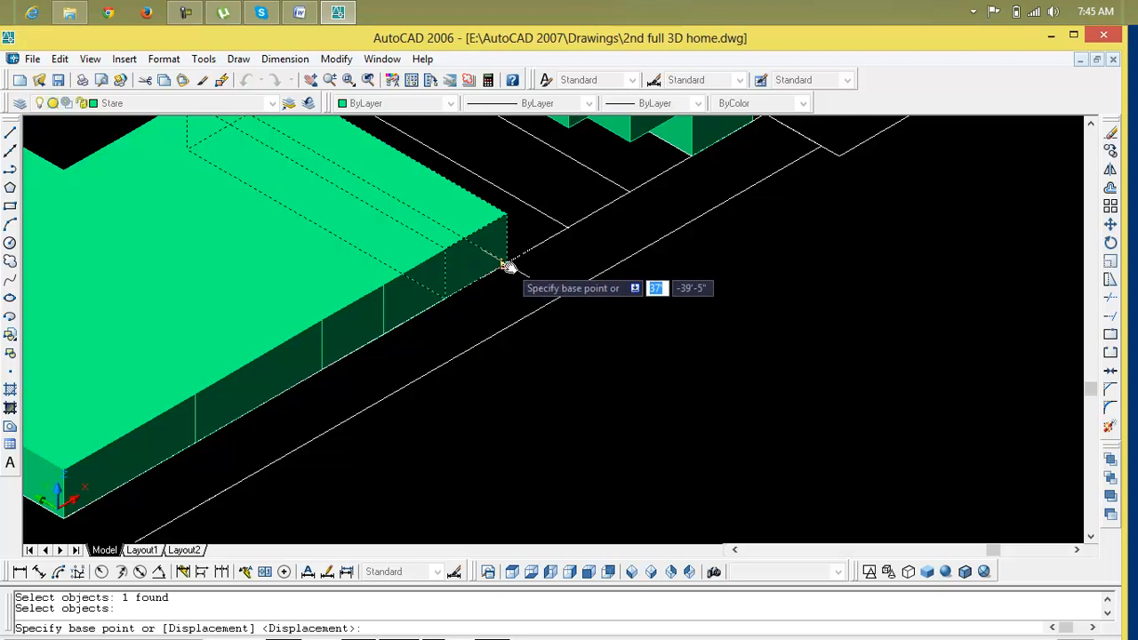
pyautogui.click(504, 264)
pyautogui.scroll(-3, 500, 231)
pyautogui.moveTo(500, 221); pyautogui.dragTo(500, 261, button='middle')
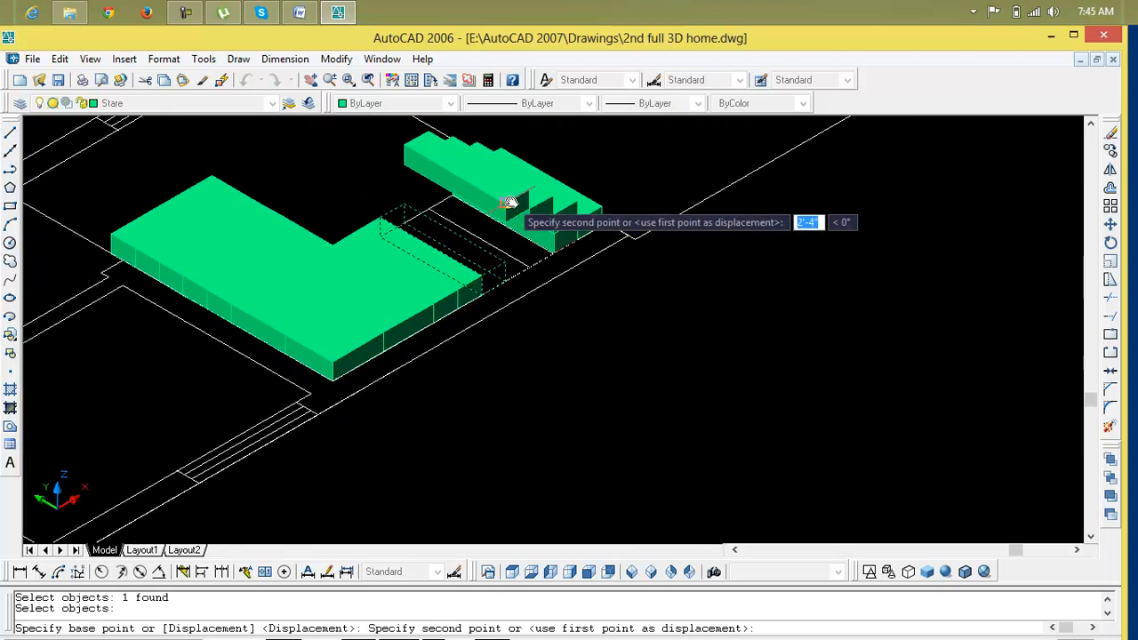
pyautogui.click(505, 203)
# Try to move the sixth tread by its lower front corner to the top corner of the raised fifth tread.
pyautogui.press('Return')
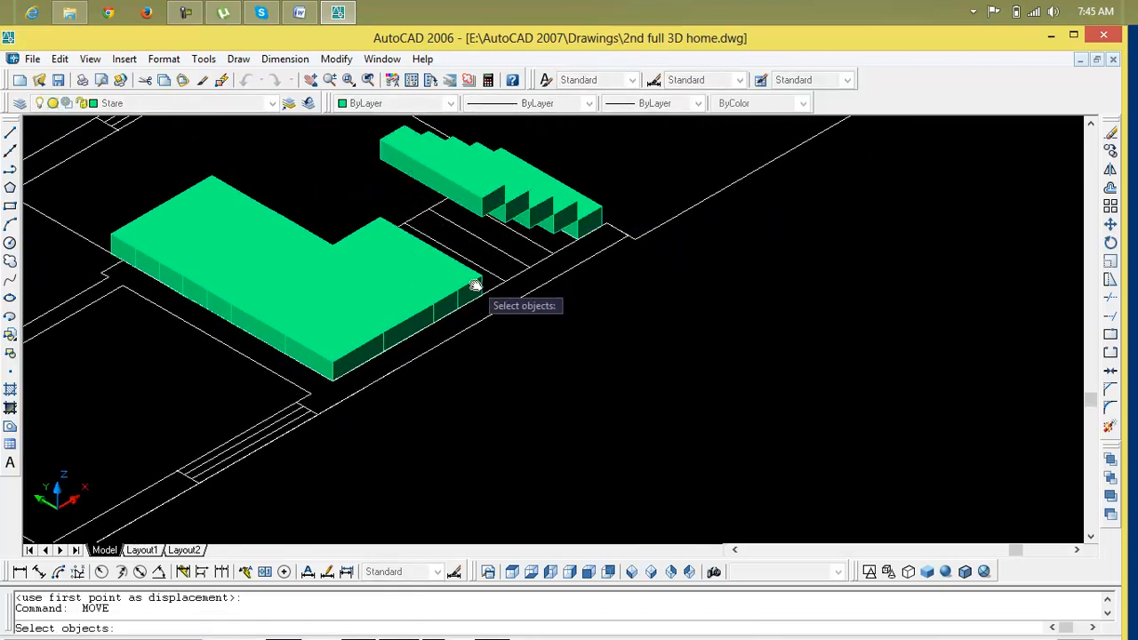
pyautogui.click(477, 282)
pyautogui.press('Return')
pyautogui.click(483, 296)
pyautogui.click(477, 200)
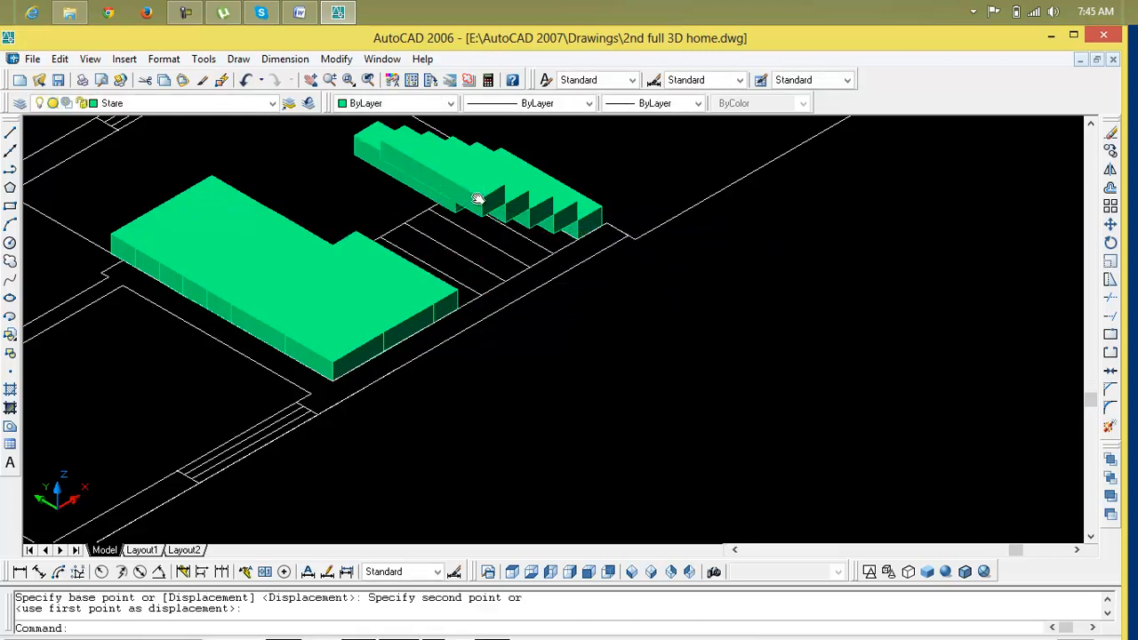
# Undo the misplaced move of the sixth tread.
pyautogui.scroll(-4, 489, 220)
pyautogui.scroll(5, 470, 223)
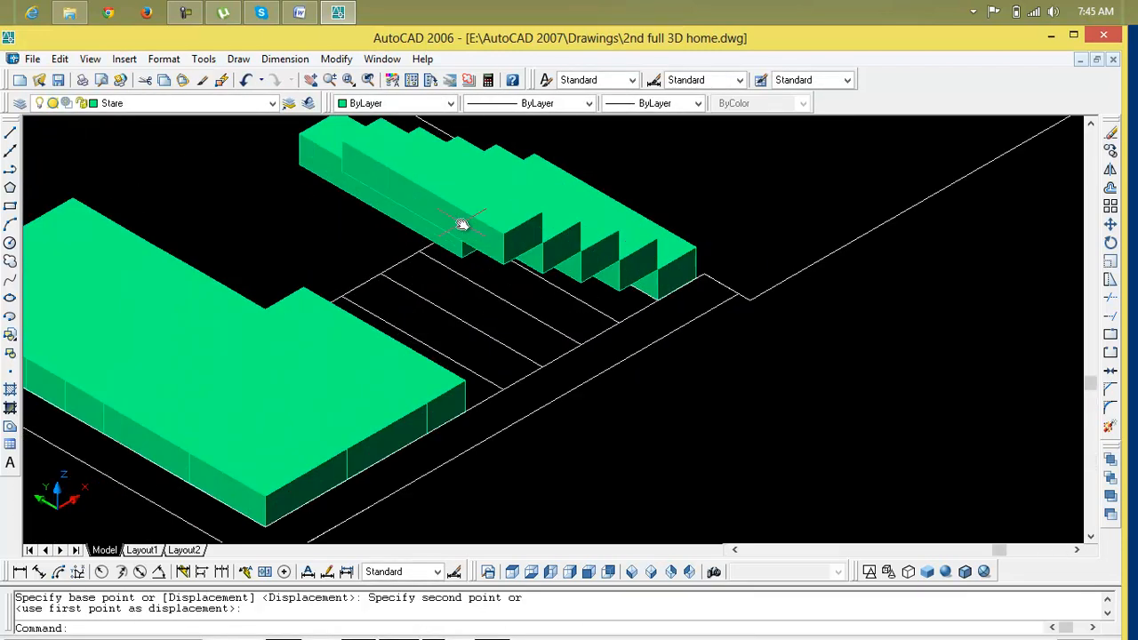
pyautogui.hotkey('ctrl', 'z')
pyautogui.scroll(5, 467, 231)
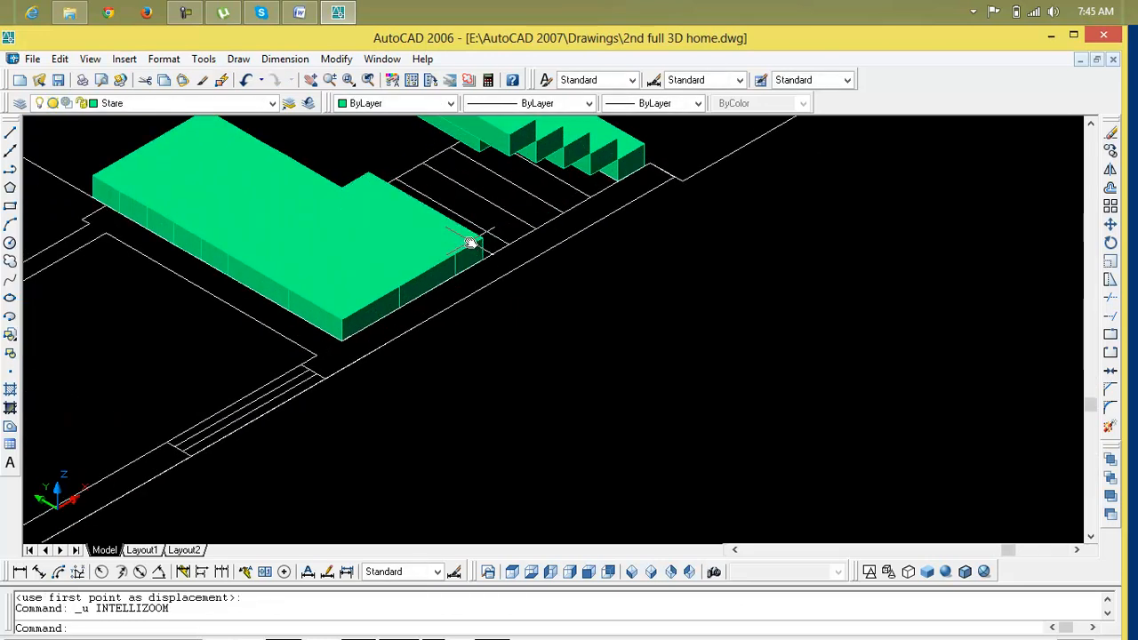
pyautogui.hotkey('ctrl', 'z')
pyautogui.hotkey('ctrl', 'z')
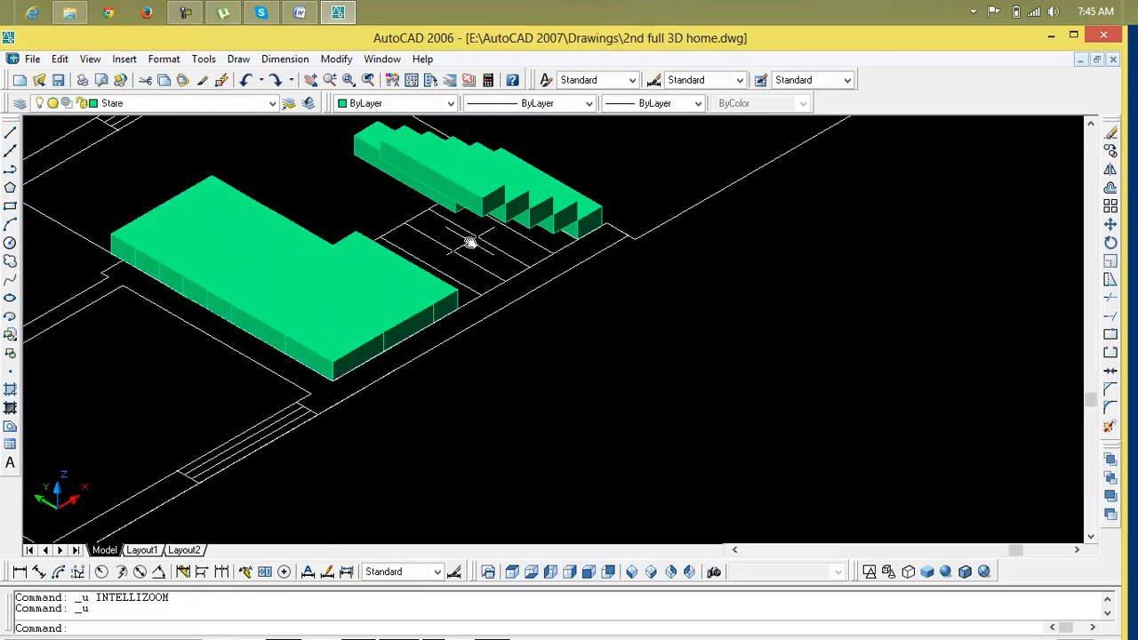
pyautogui.hotkey('ctrl', 'z')
# Move the sixth tread up by its lower front corner to the exact top corner of the raised fifth tread.
pyautogui.scroll(4, 471, 249)
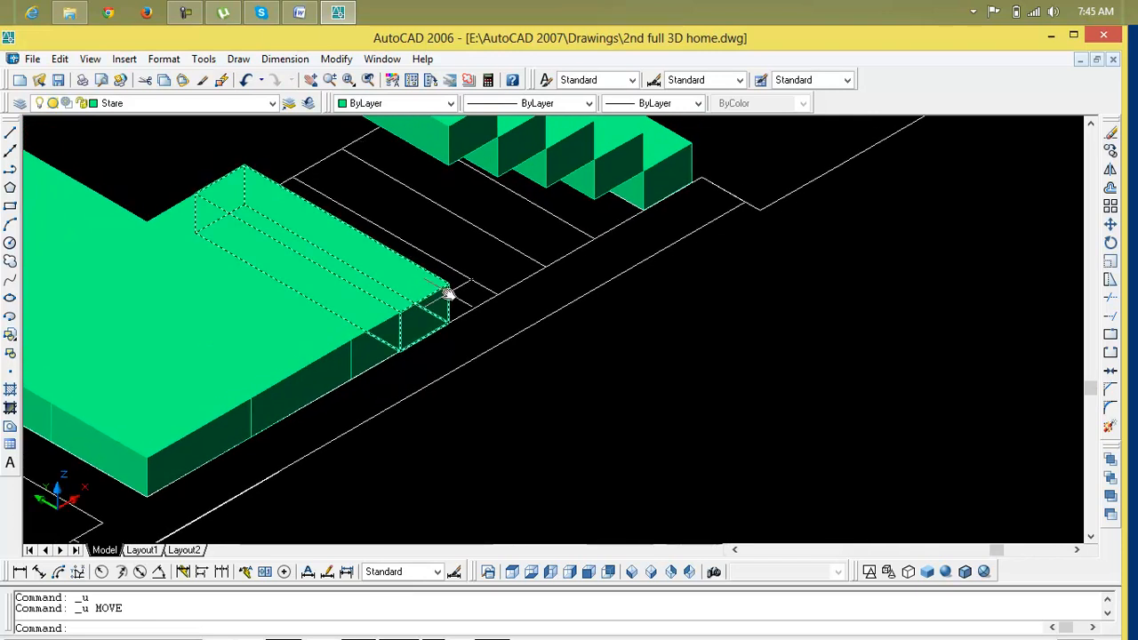
pyautogui.write('m')
pyautogui.press('Return')
pyautogui.click(445, 300)
pyautogui.press('Return')
pyautogui.scroll(3, 451, 324)
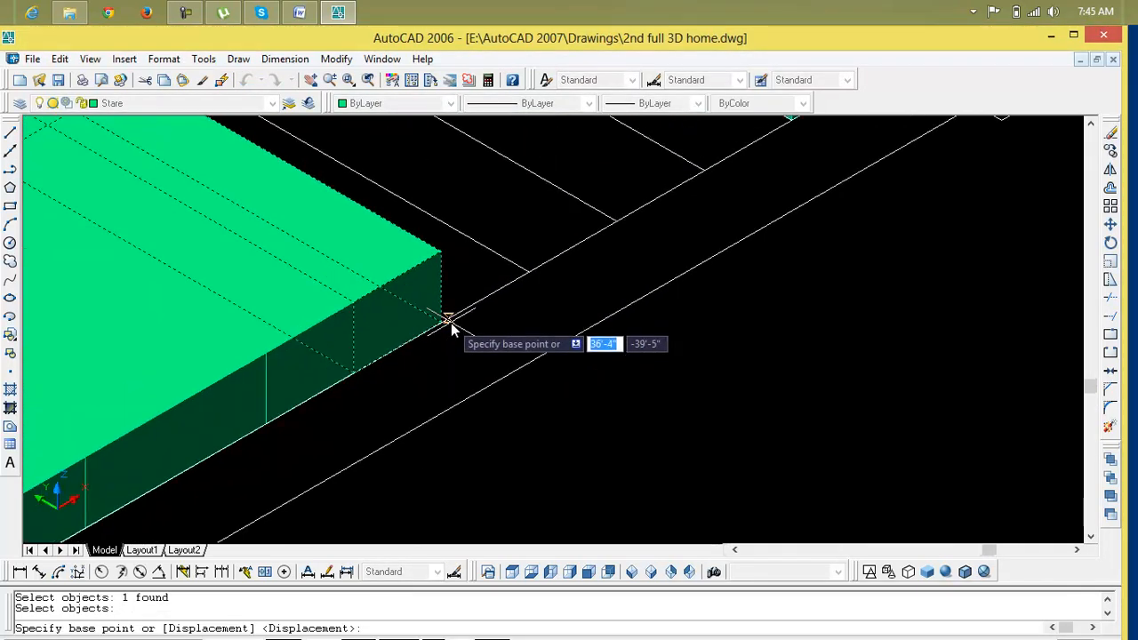
pyautogui.click(455, 322)
pyautogui.scroll(-5, 460, 320)
pyautogui.scroll(5, 451, 338)
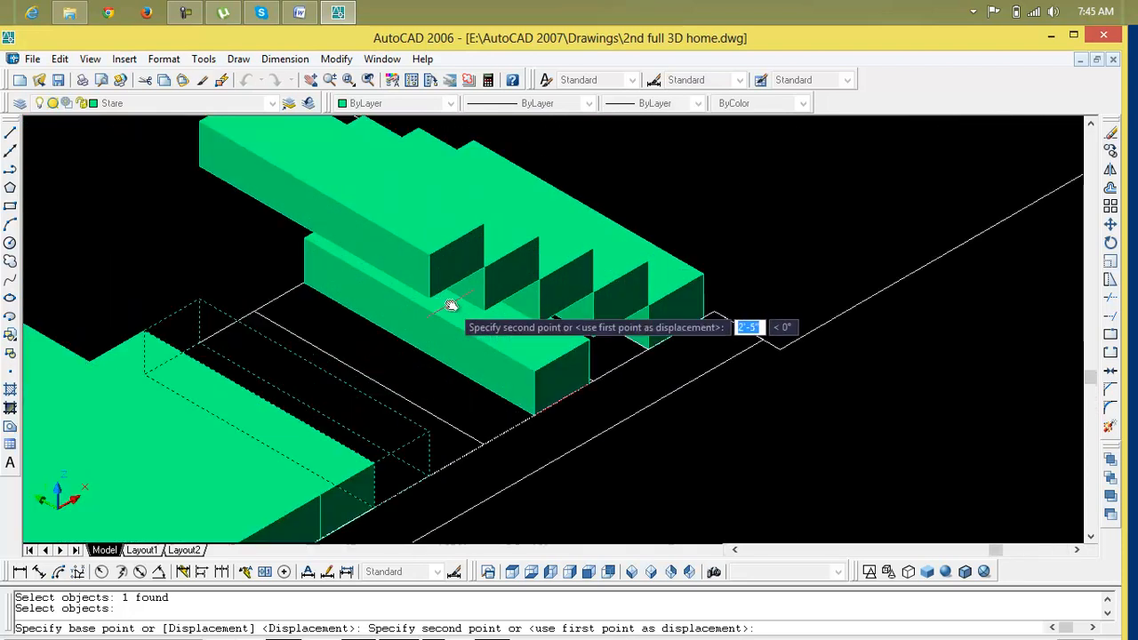
pyautogui.click(431, 254)
# Move the seventh tread up by its lower front corner to the top corner of the raised sixth tread.
pyautogui.press('Return')
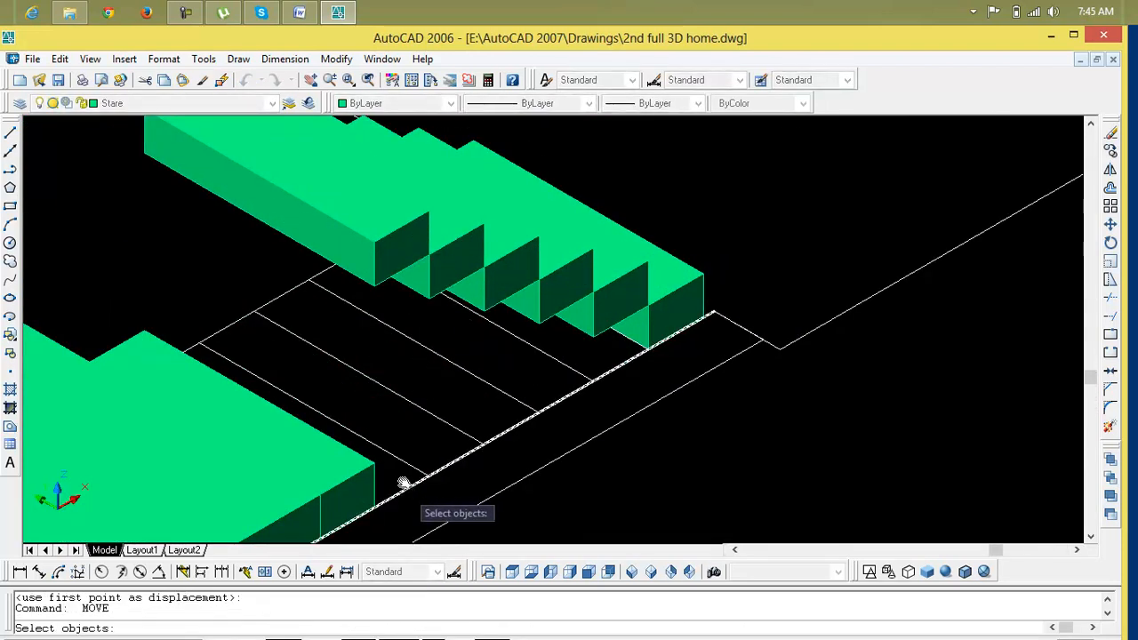
pyautogui.click(363, 462)
pyautogui.click(362, 469)
pyautogui.click(368, 469)
pyautogui.click(367, 464)
pyautogui.press('Return')
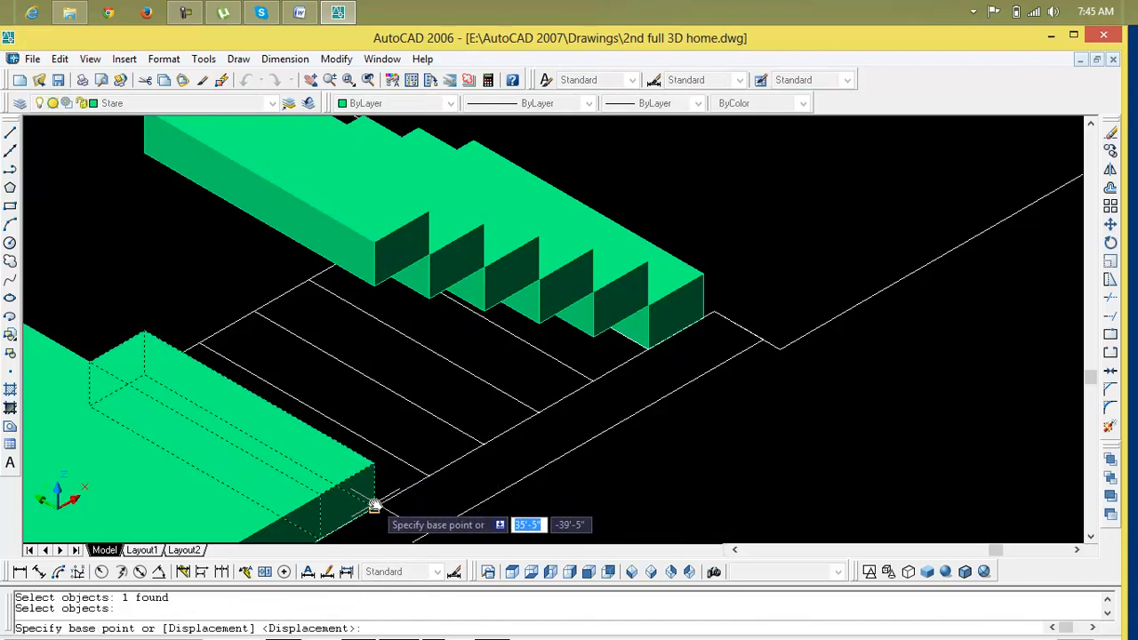
pyautogui.scroll(5, 373, 503)
pyautogui.click(359, 529)
pyautogui.scroll(-3, 372, 421)
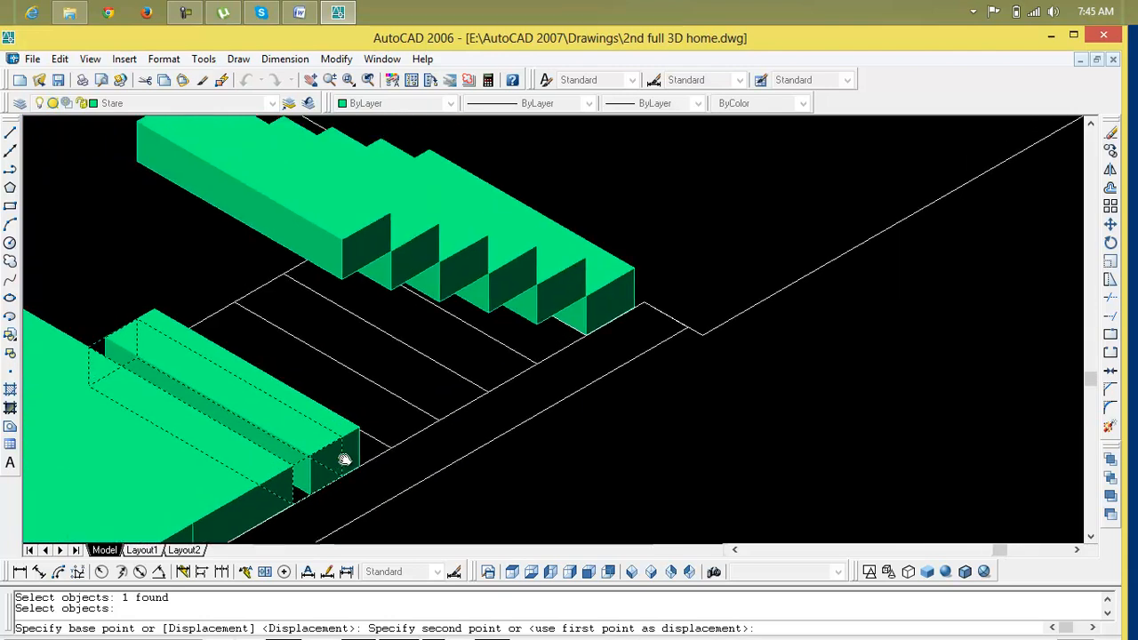
pyautogui.click(341, 238)
# Move the first triangular winder up by its lower front corner to the top corner of the raised seventh tread.
pyautogui.scroll(-4, 345, 263)
pyautogui.scroll(4, 343, 315)
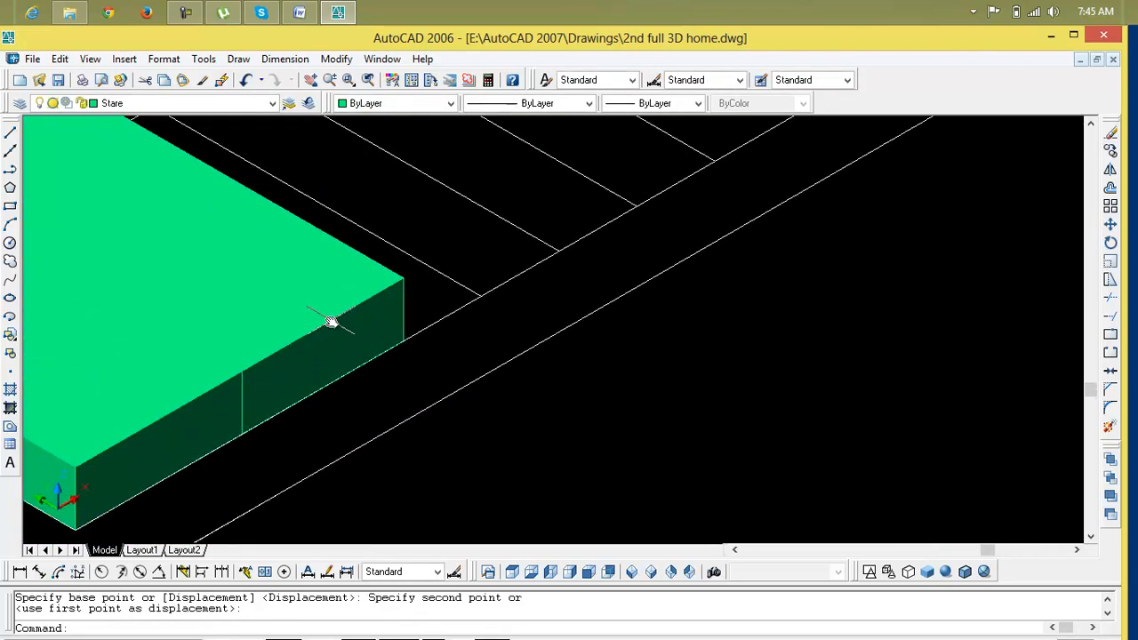
pyautogui.click(343, 314)
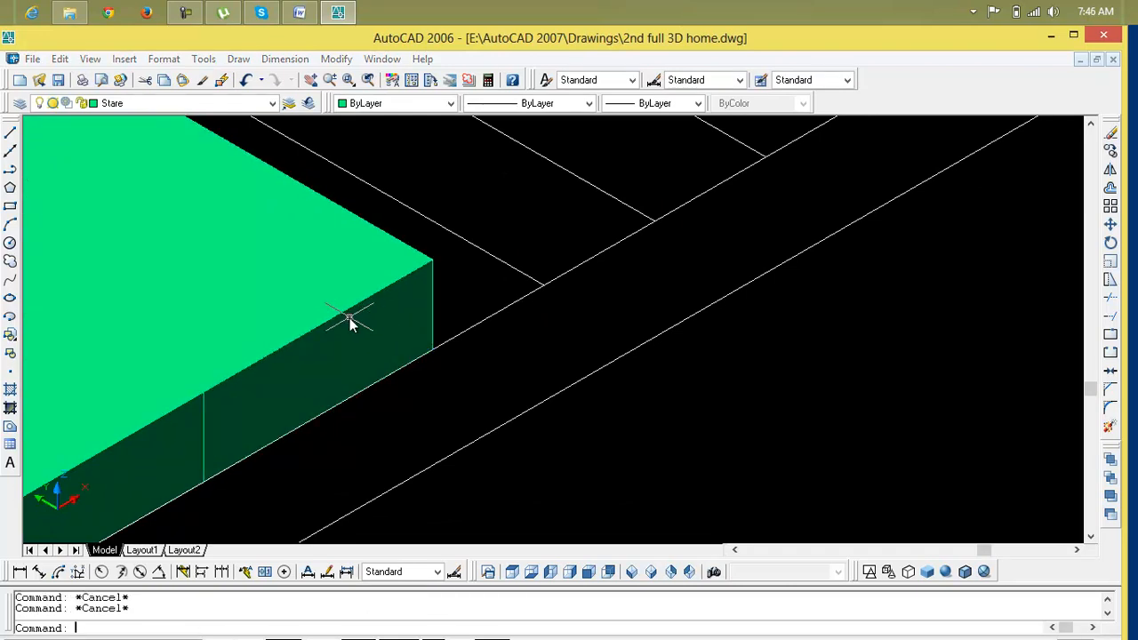
pyautogui.write('m')
pyautogui.press('Return')
pyautogui.click(349, 320)
pyautogui.press('Return')
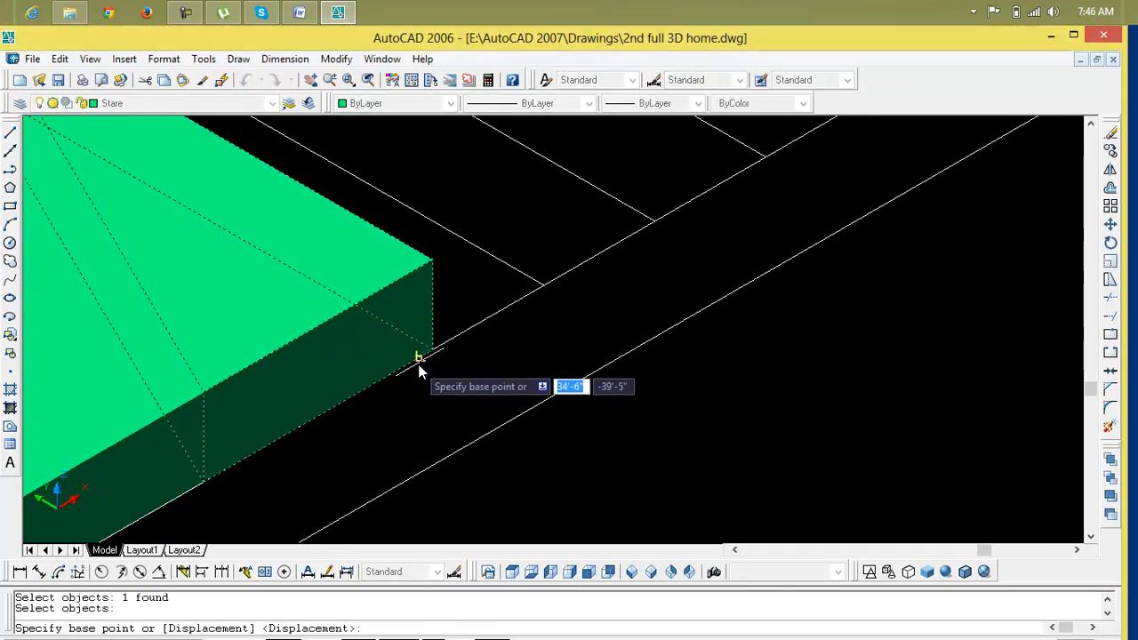
pyautogui.scroll(2, 418, 364)
pyautogui.click(450, 354)
pyautogui.scroll(-5, 444, 353)
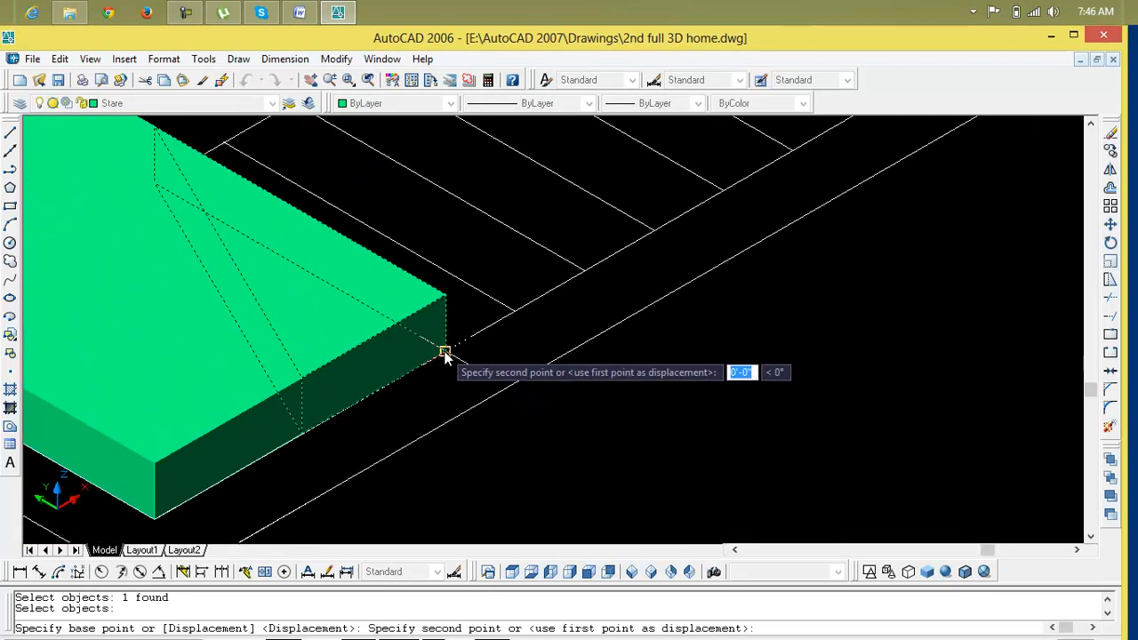
pyautogui.scroll(5, 329, 265)
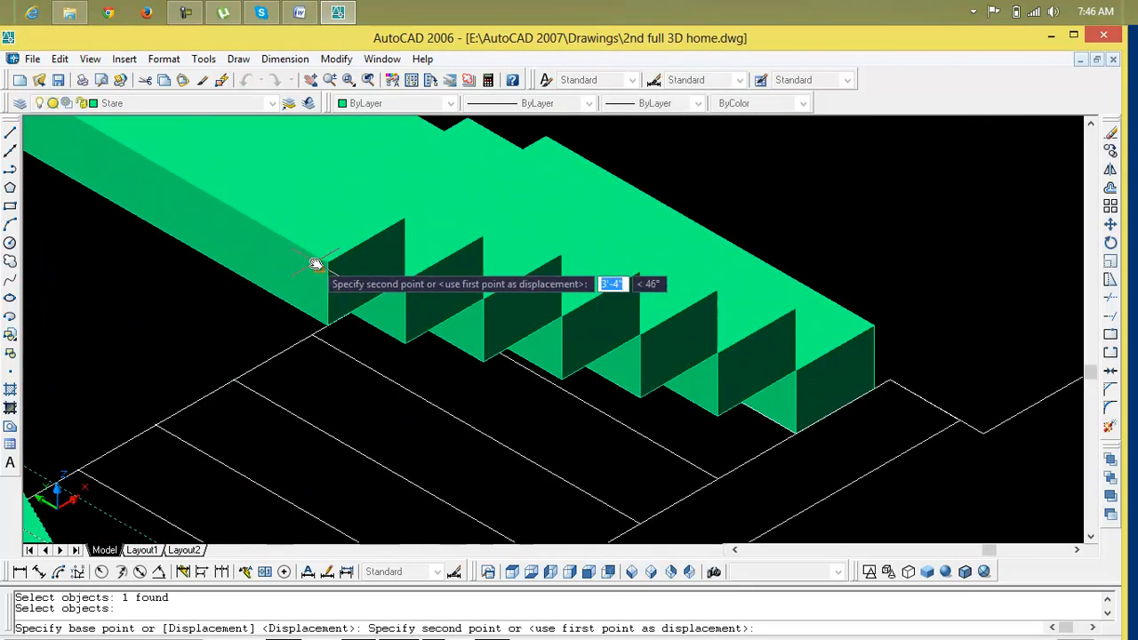
pyautogui.click(333, 266)
# Move the four-sided corner winder up by its lower corner beside the first winder to that winder's outer top corner.
pyautogui.scroll(-5, 332, 320)
pyautogui.scroll(1, 330, 294)
pyautogui.scroll(-3, 298, 476)
pyautogui.scroll(5, 320, 413)
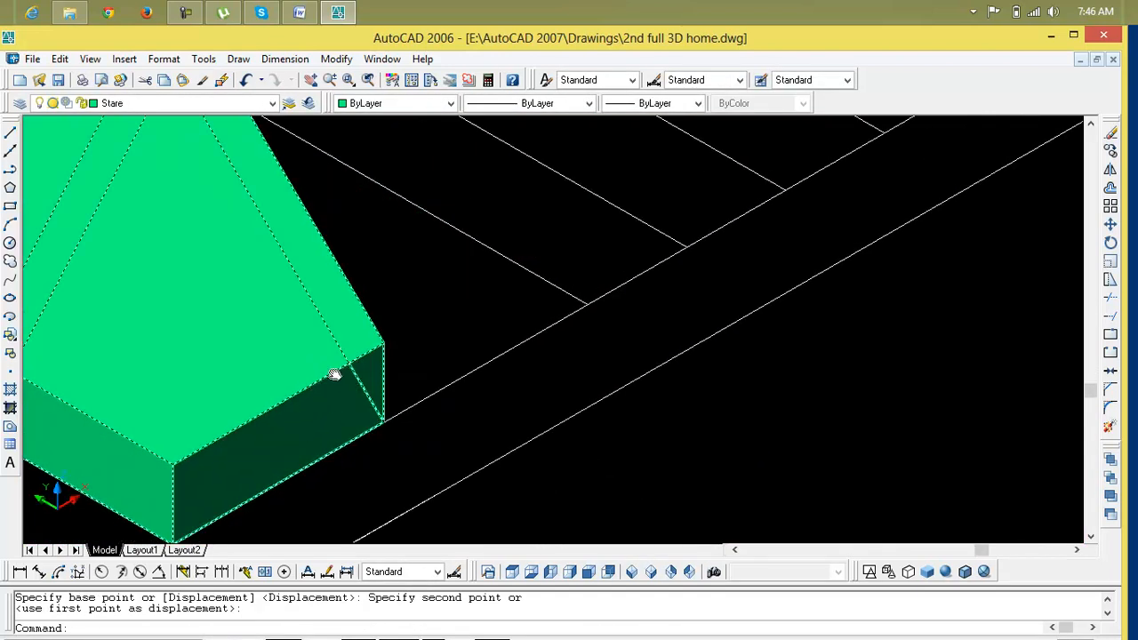
pyautogui.write('m')
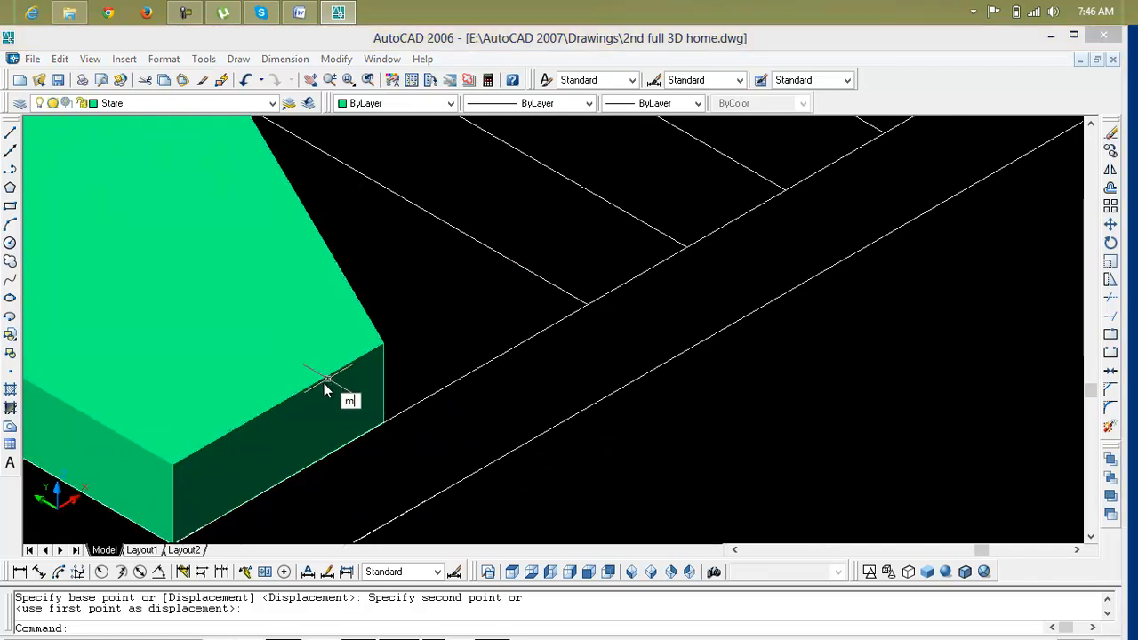
pyautogui.press('Return')
pyautogui.click(350, 394)
pyautogui.press('Return')
pyautogui.scroll(3, 388, 433)
pyautogui.click(402, 428)
pyautogui.scroll(-6, 401, 428)
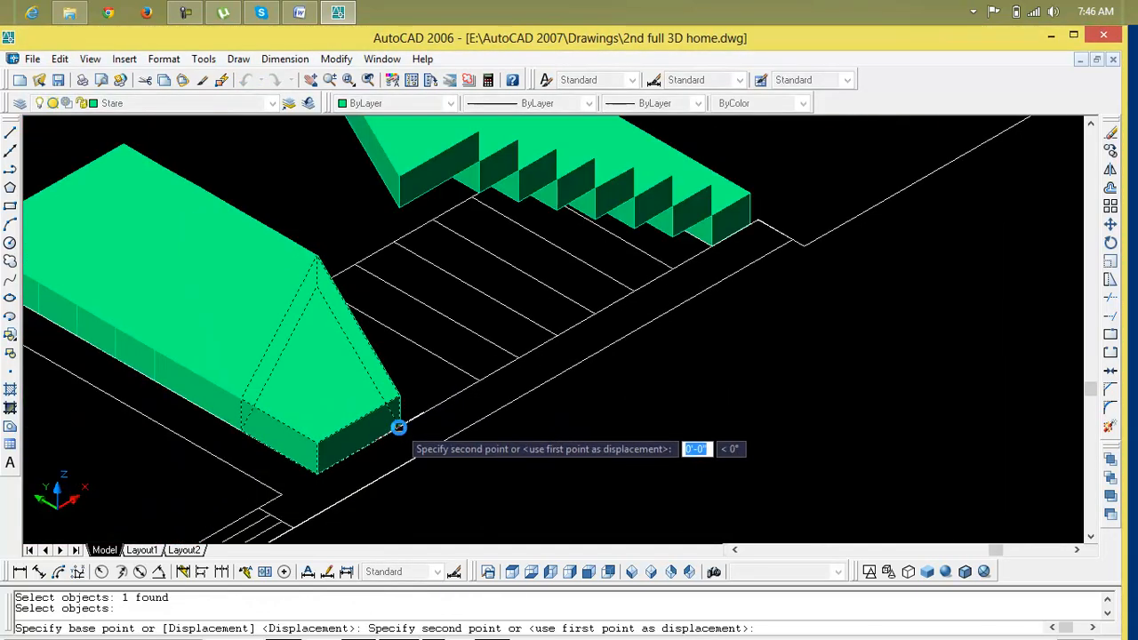
pyautogui.scroll(5, 345, 284)
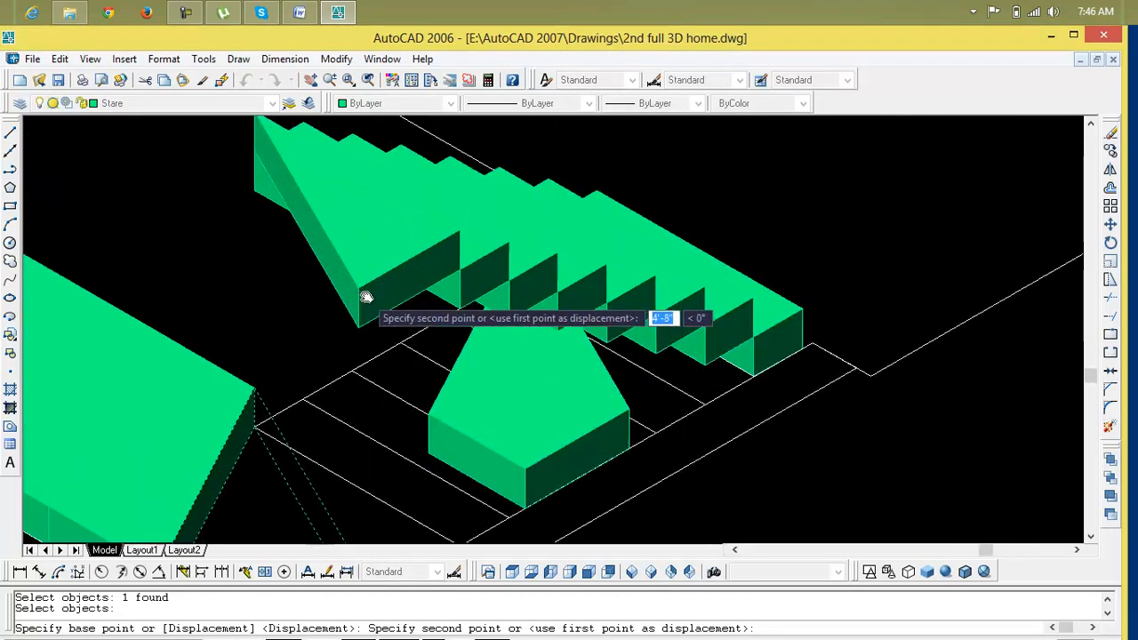
pyautogui.click(346, 282)
# Try to move the third winder by its lower outer corner to the front top corner of the raised corner winder.
pyautogui.scroll(-4, 346, 349)
pyautogui.scroll(5, 228, 450)
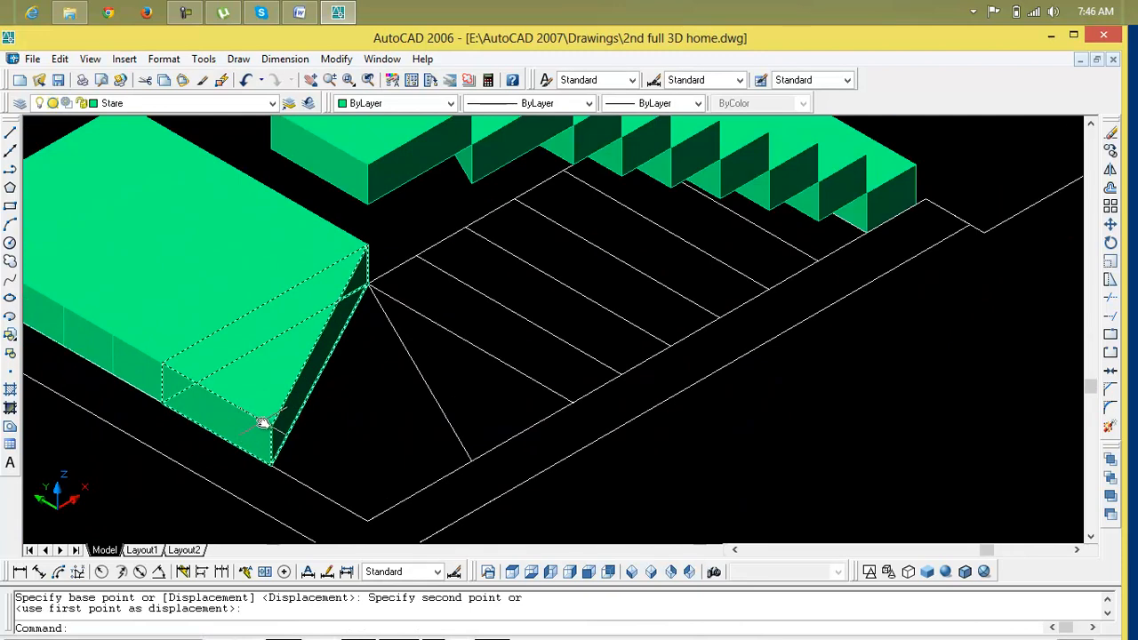
pyautogui.click(263, 421)
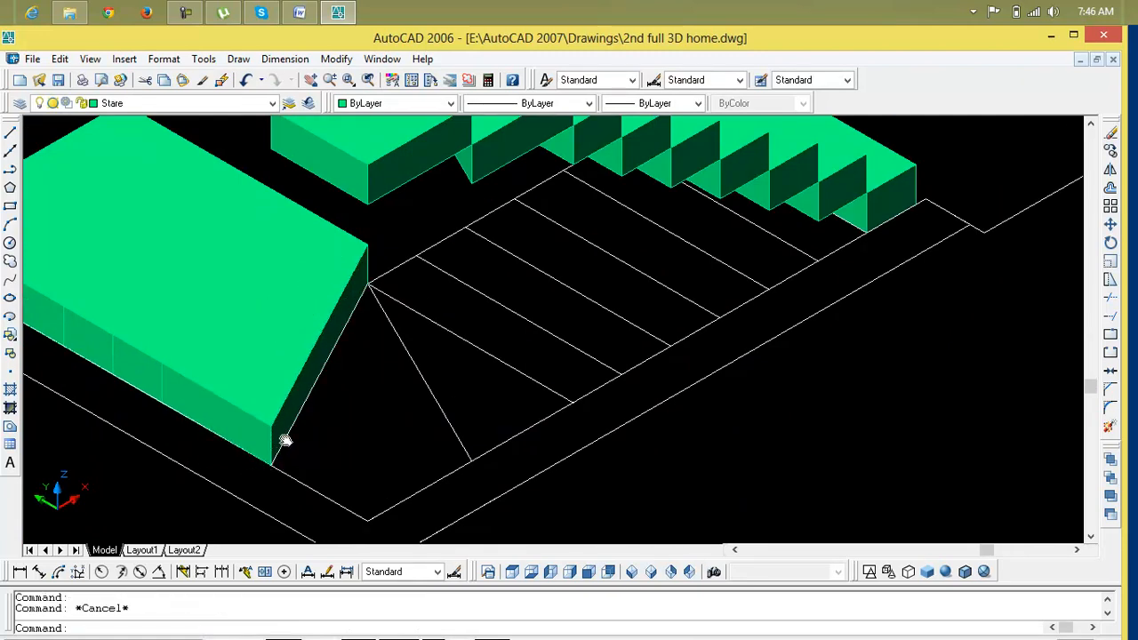
pyautogui.write('m')
pyautogui.press('Return')
pyautogui.click(272, 439)
pyautogui.press('Return')
pyautogui.scroll(5, 266, 458)
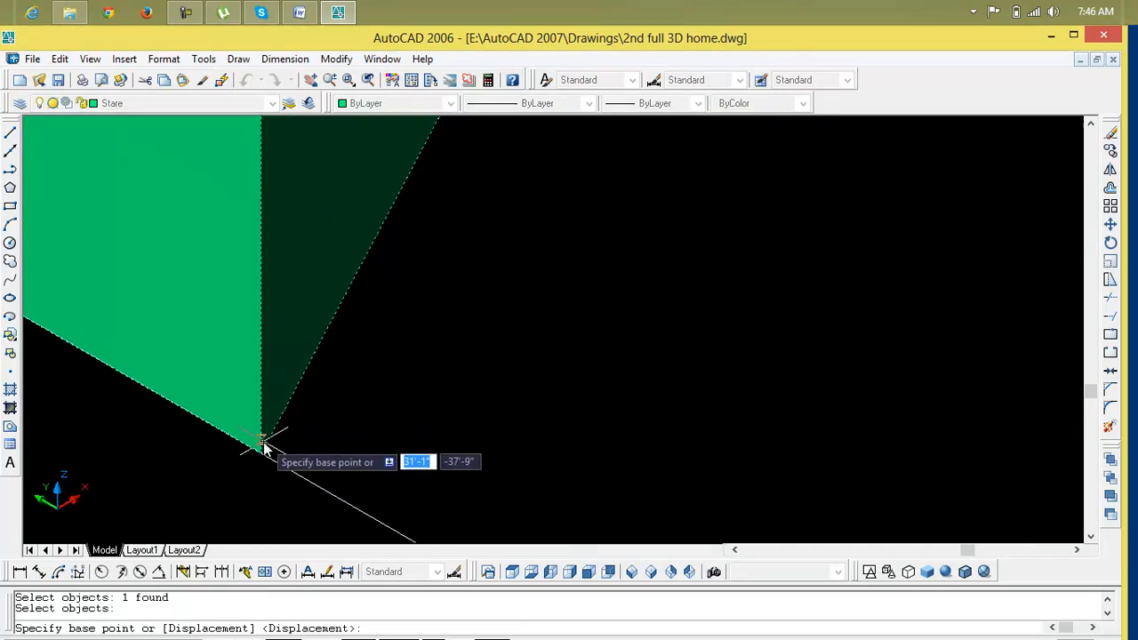
pyautogui.click(260, 455)
pyautogui.scroll(-6, 302, 417)
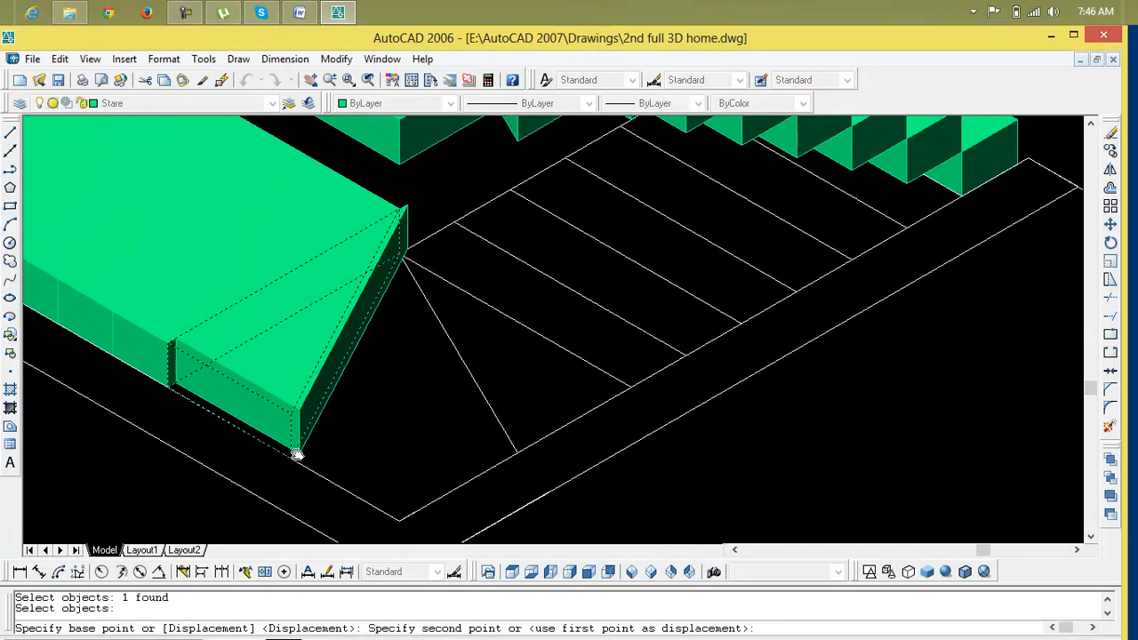
pyautogui.moveTo(317, 391); pyautogui.dragTo(294, 430, button='middle')
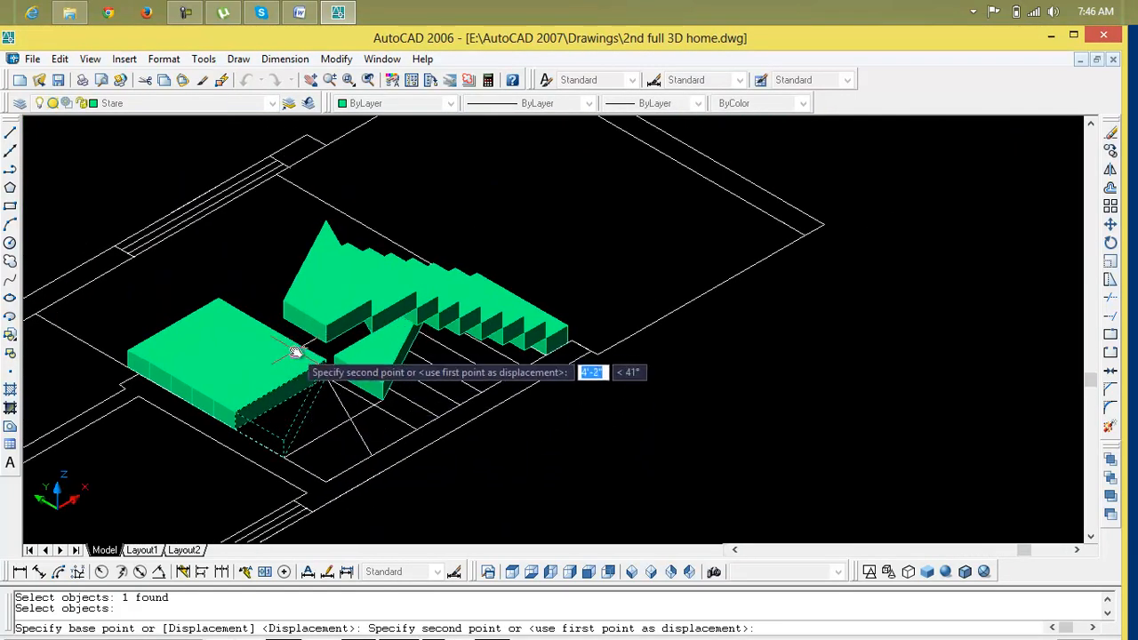
pyautogui.scroll(6, 280, 325)
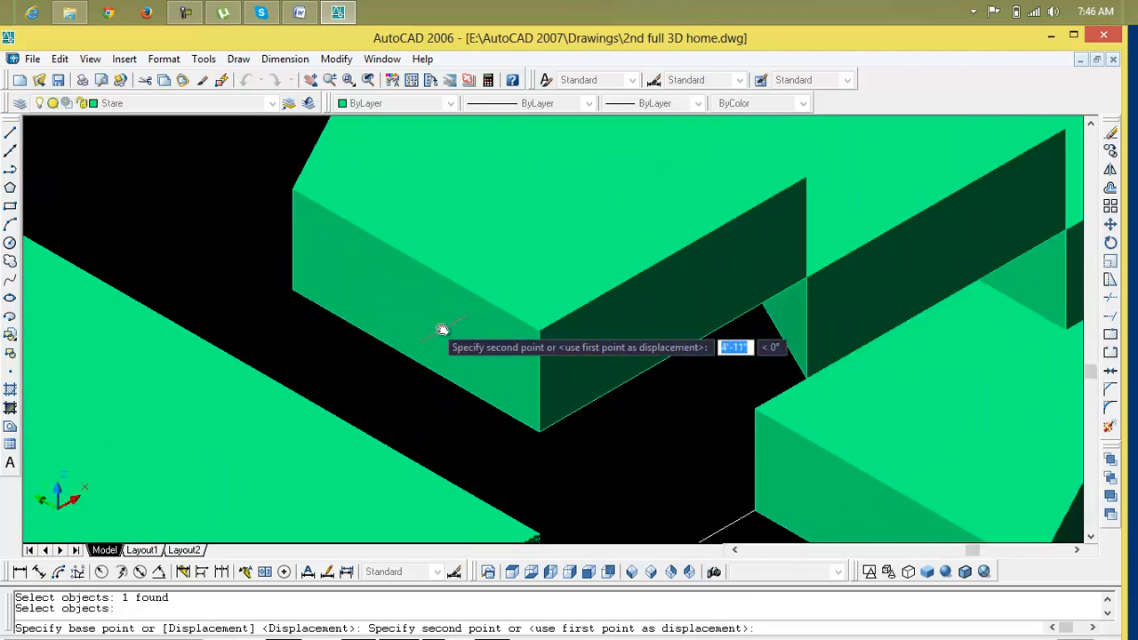
pyautogui.click(541, 329)
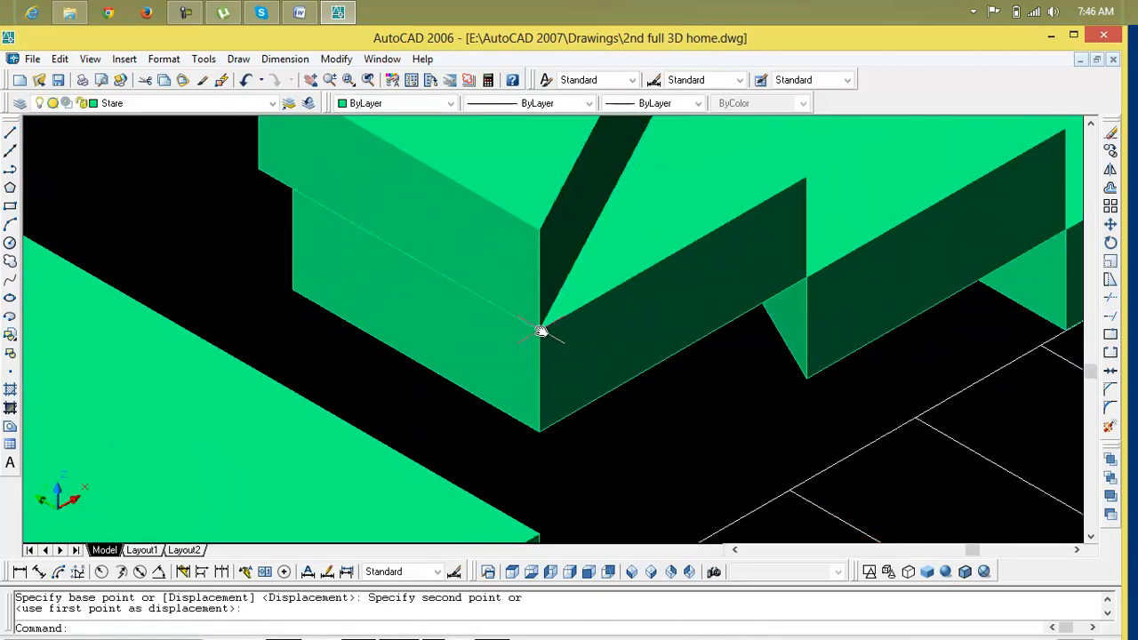
# Undo the misplaced move of the third winder.
pyautogui.scroll(-2, 525, 349)
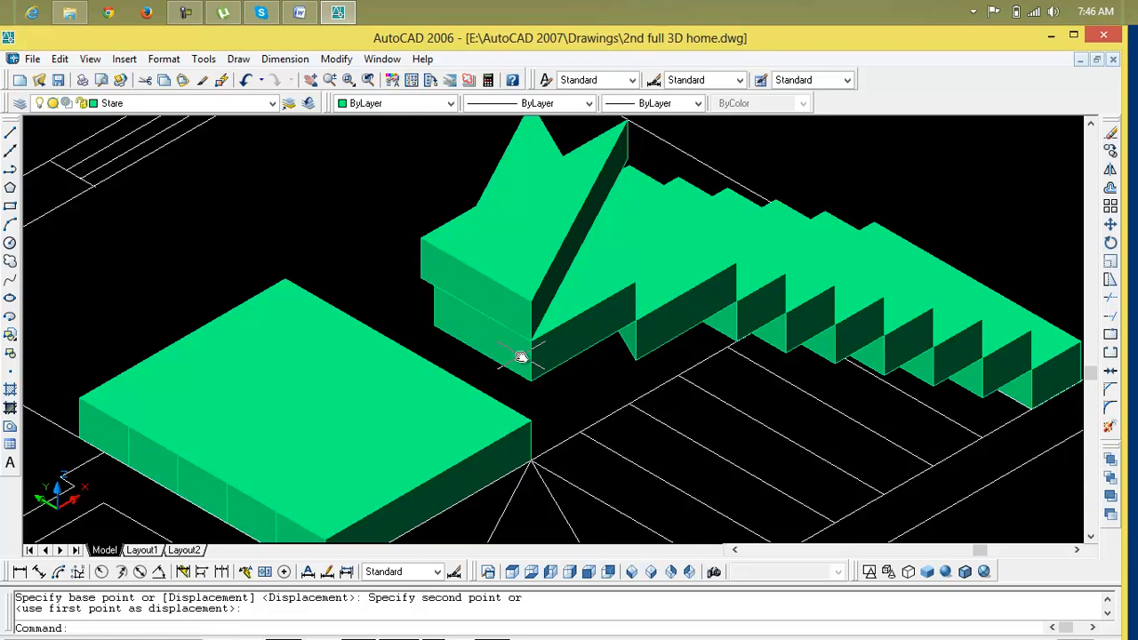
pyautogui.hotkey('ctrl', 'z')
pyautogui.hotkey('ctrl', 'z')
# Move the third winder up by its lower outer corner to the corner winder's top corner along their shared edge.
pyautogui.scroll(-3, 518, 357)
pyautogui.scroll(1, 519, 360)
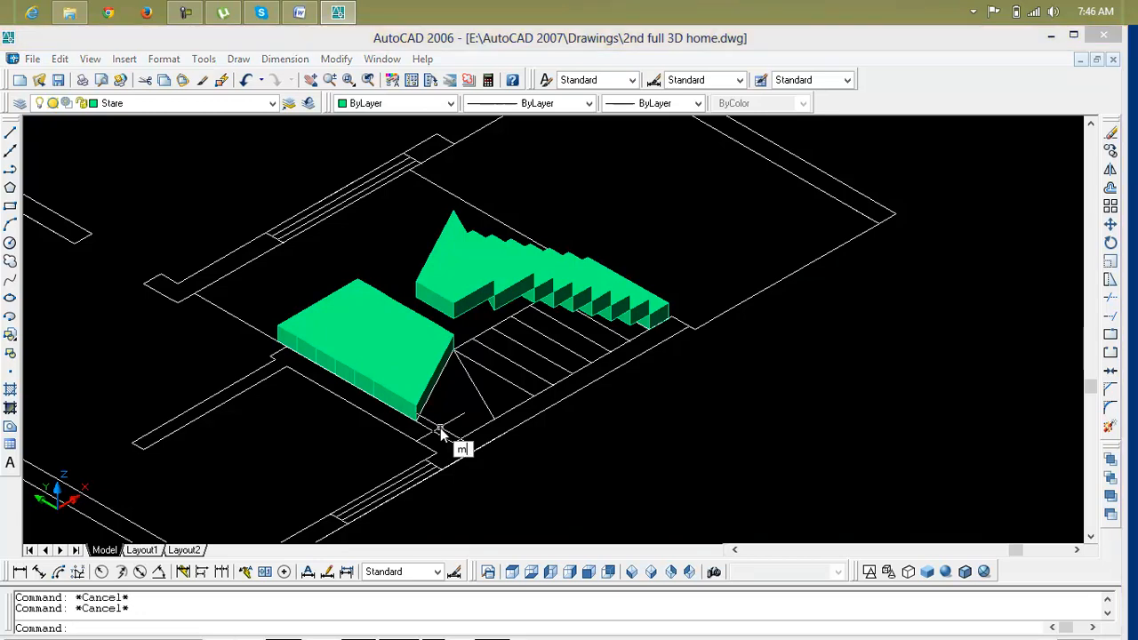
pyautogui.write('m')
pyautogui.press('Return')
pyautogui.press('Return')
pyautogui.scroll(5, 431, 427)
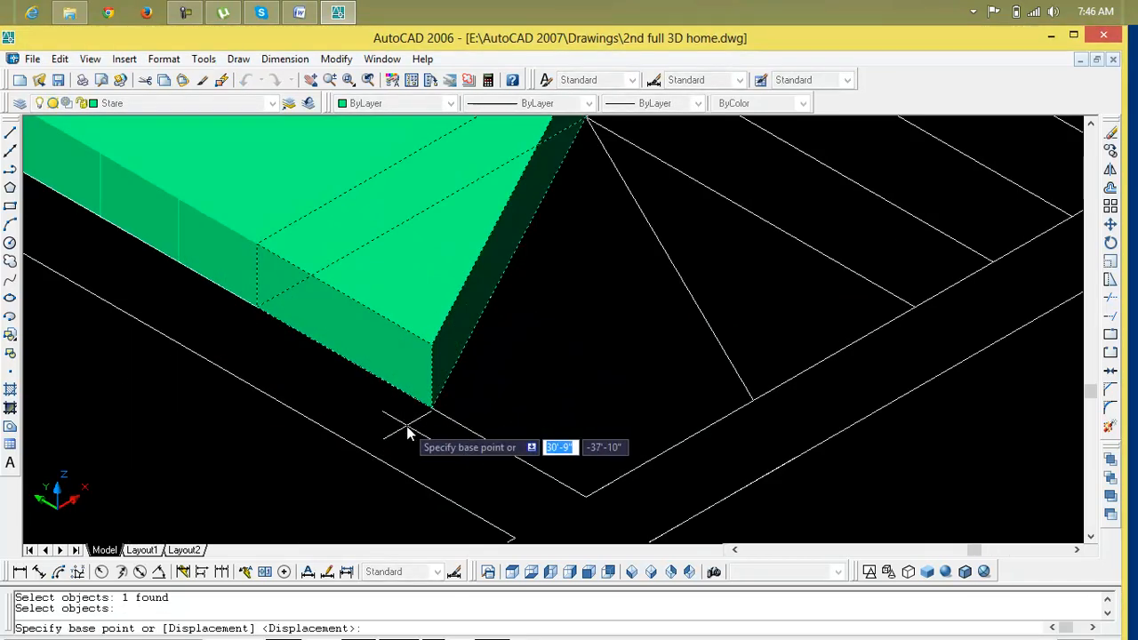
pyautogui.click(436, 419)
pyautogui.scroll(-6, 426, 414)
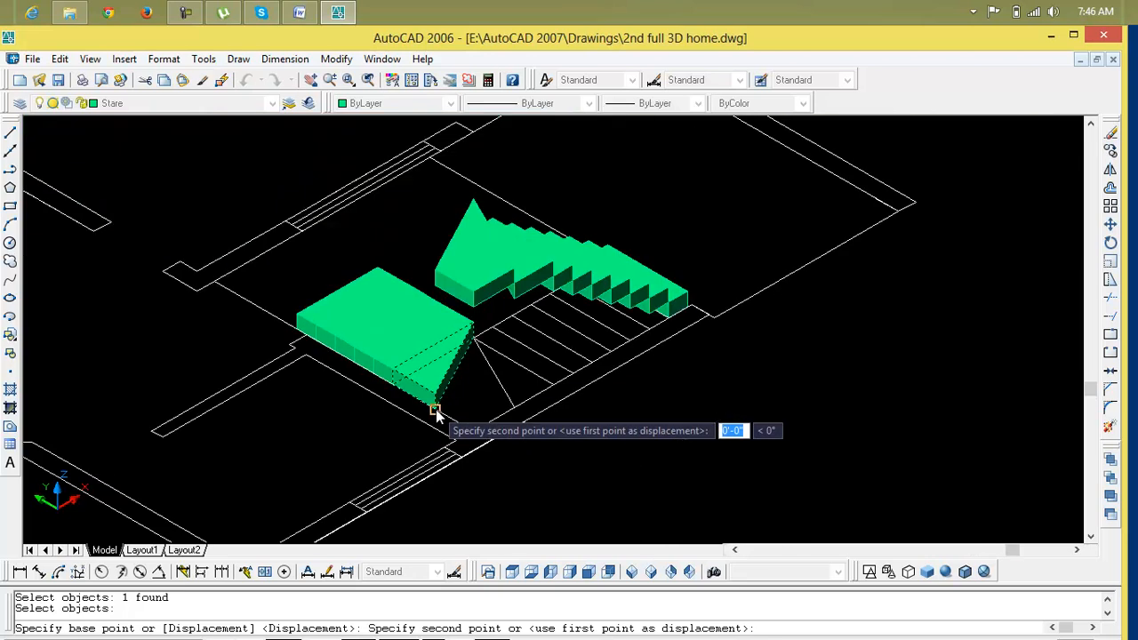
pyautogui.scroll(8, 419, 373)
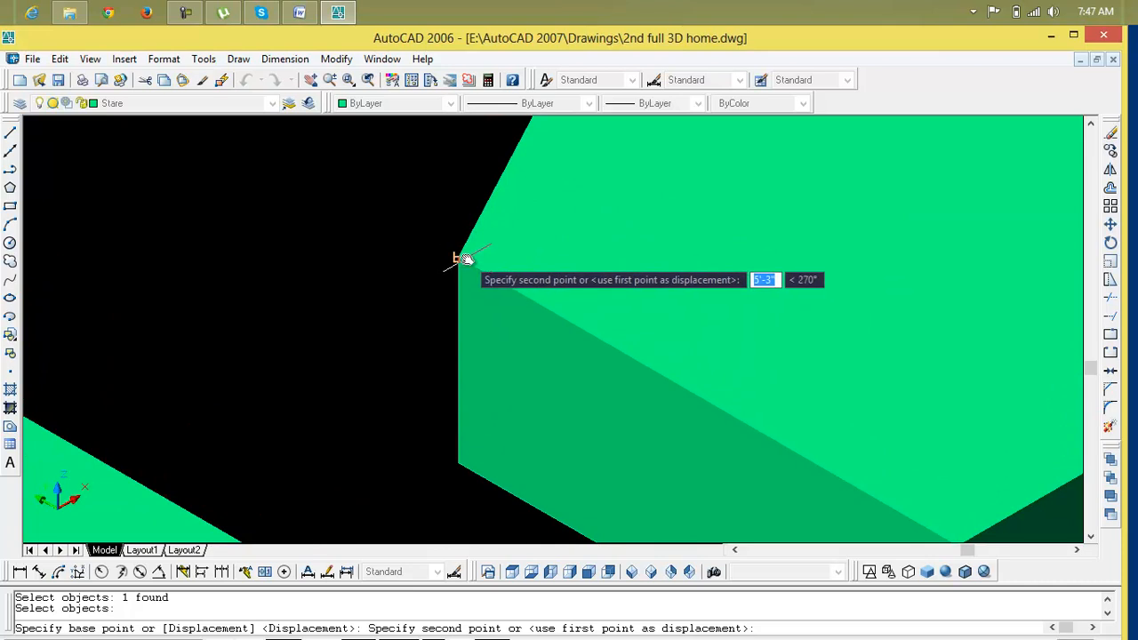
pyautogui.click(459, 260)
pyautogui.scroll(-2, 480, 324)
pyautogui.scroll(-5, 480, 329)
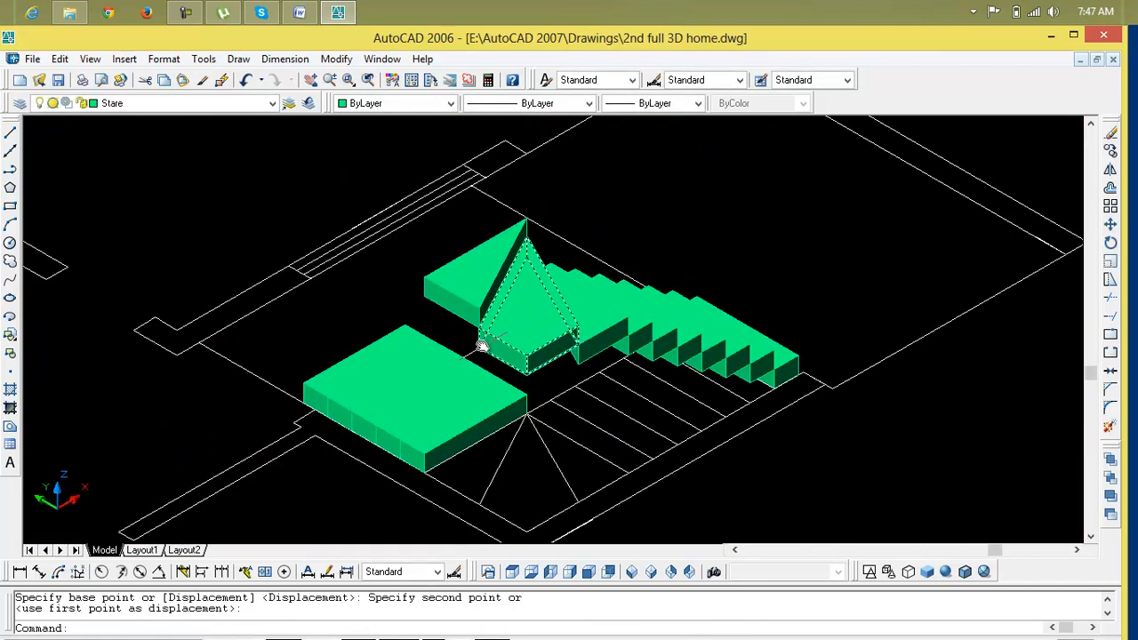
# Move the first tread of the upper flight by its lower front corner to the third winder's outer top corner.
pyautogui.click(495, 418)
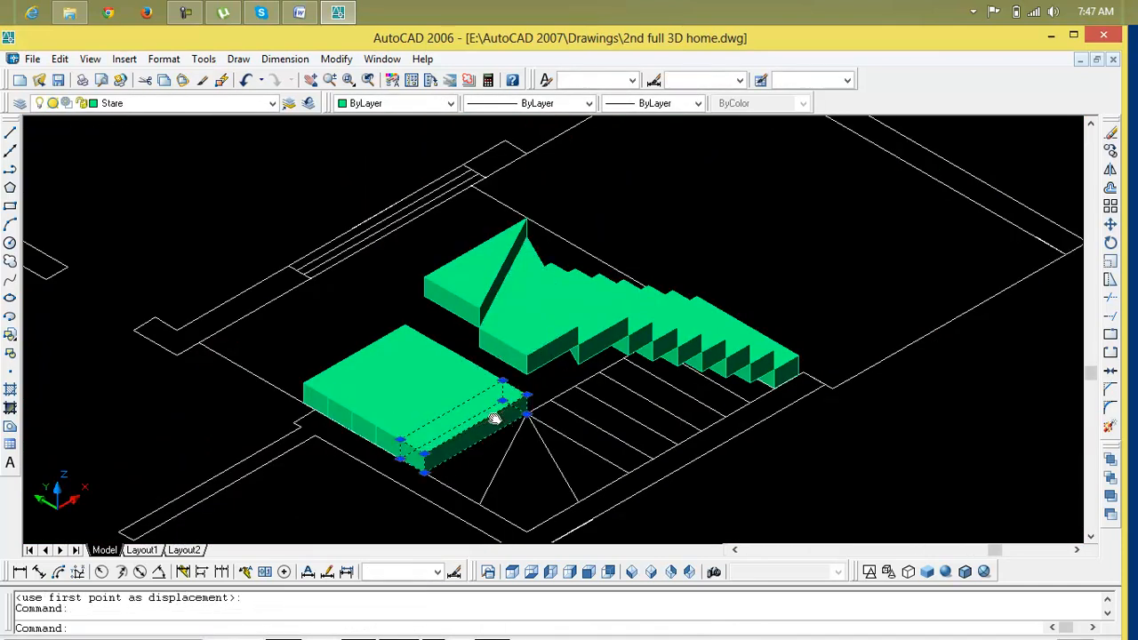
pyautogui.write('m')
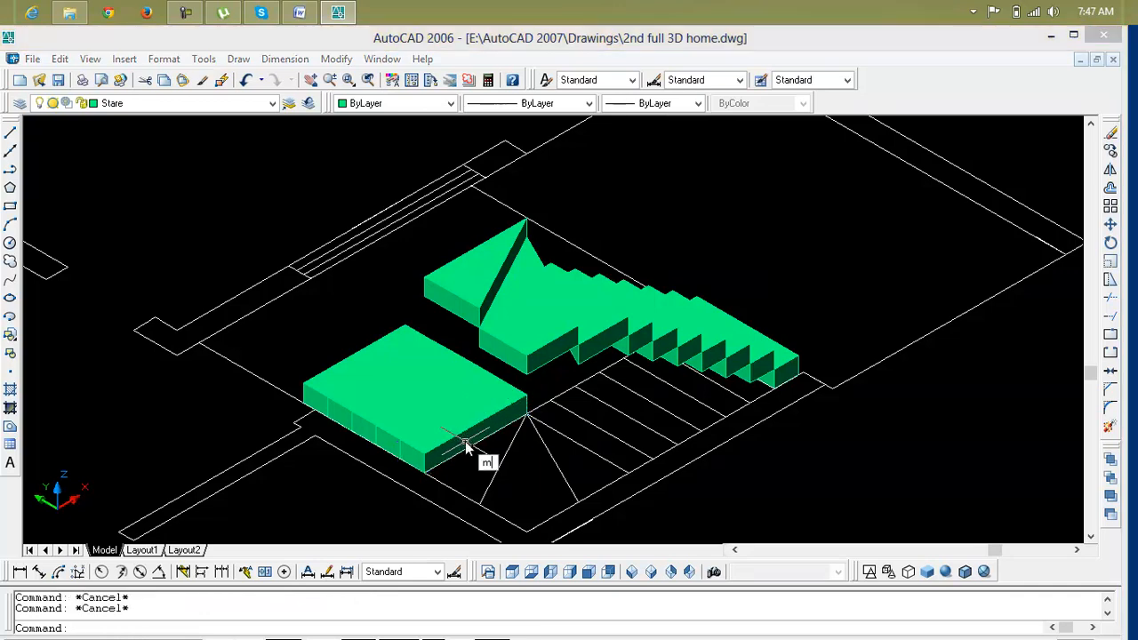
pyautogui.press('Return')
pyautogui.press('Return')
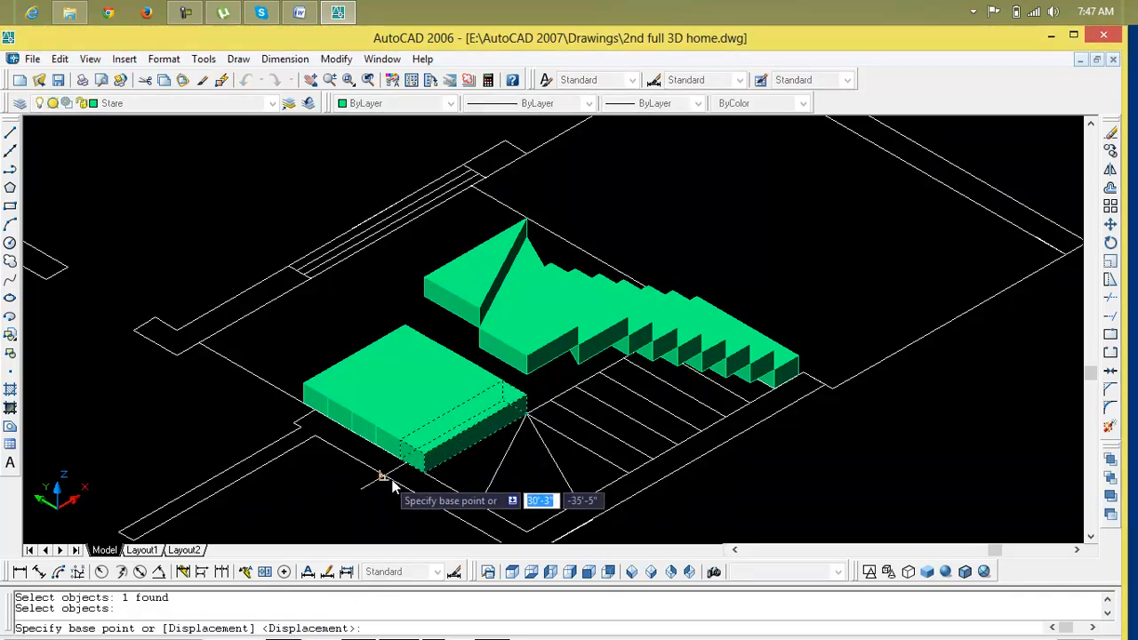
pyautogui.scroll(5, 396, 477)
pyautogui.click(522, 449)
pyautogui.scroll(-6, 376, 323)
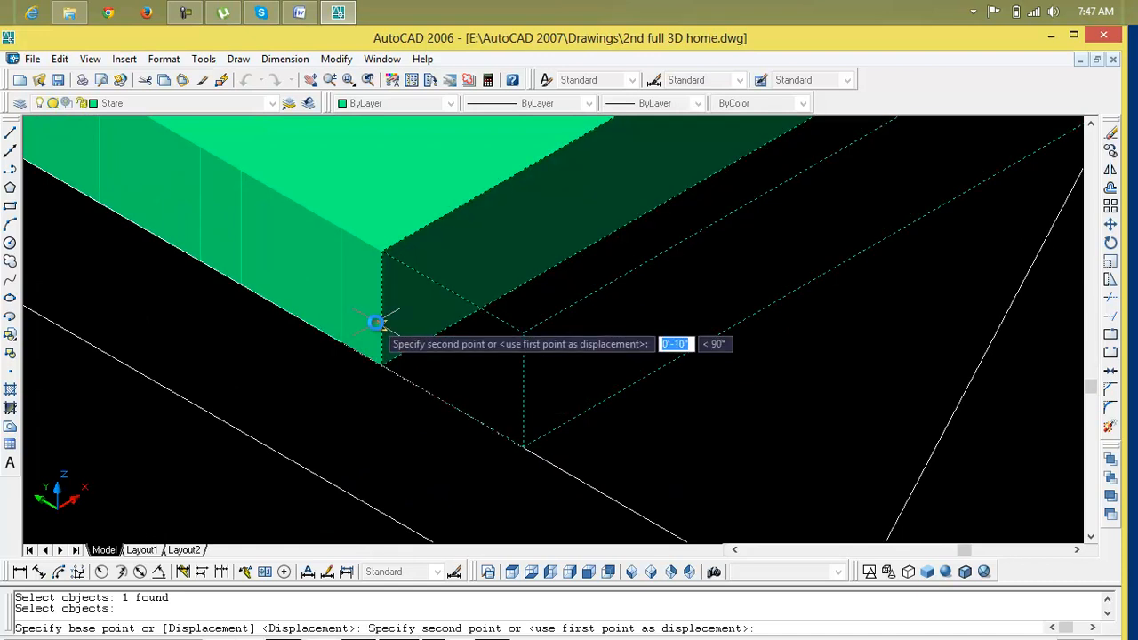
pyautogui.scroll(5, 353, 276)
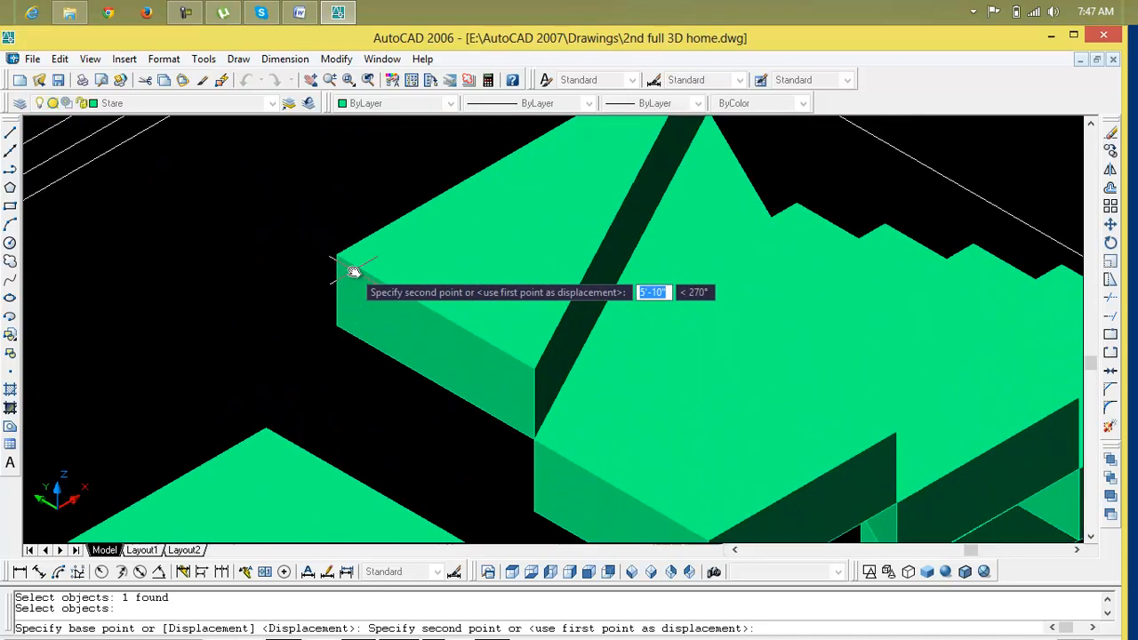
pyautogui.click(327, 249)
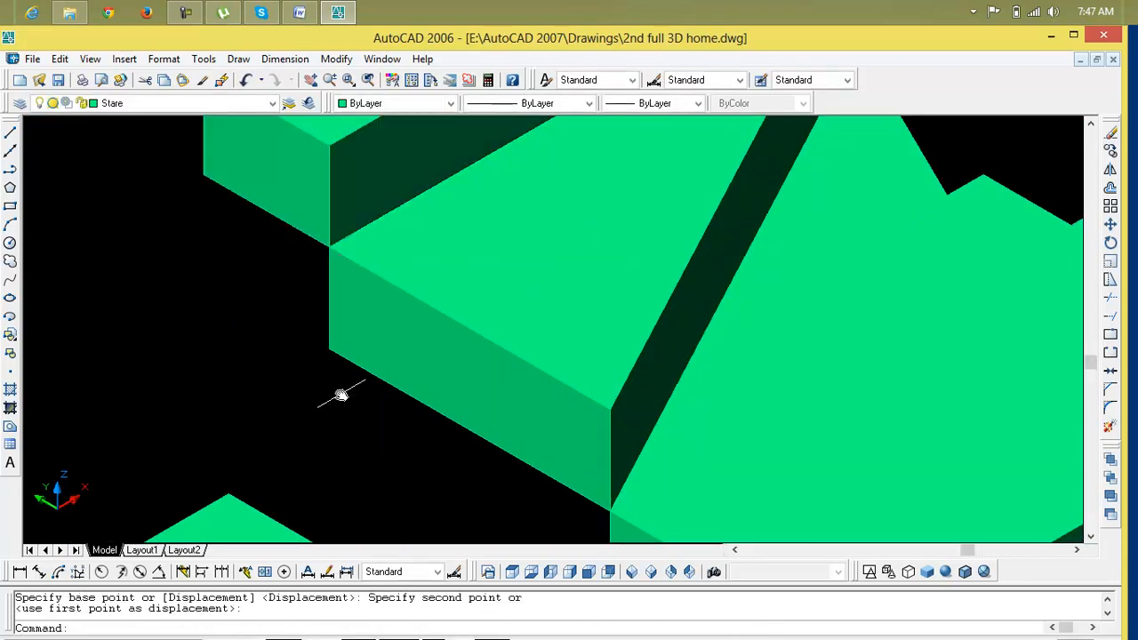
# Move the second tread of the upper flight by its lower front corner to the outer back top corner of the raised first tread.
pyautogui.scroll(-5, 338, 418)
pyautogui.moveTo(356, 530); pyautogui.dragTo(343, 469, button='middle')
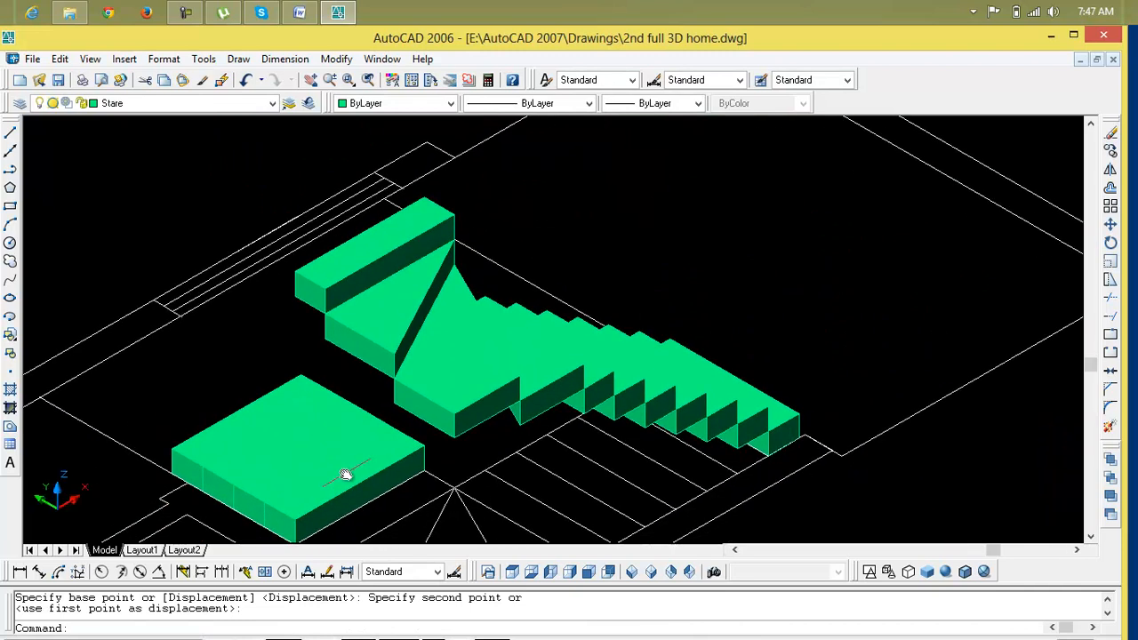
pyautogui.press('Return')
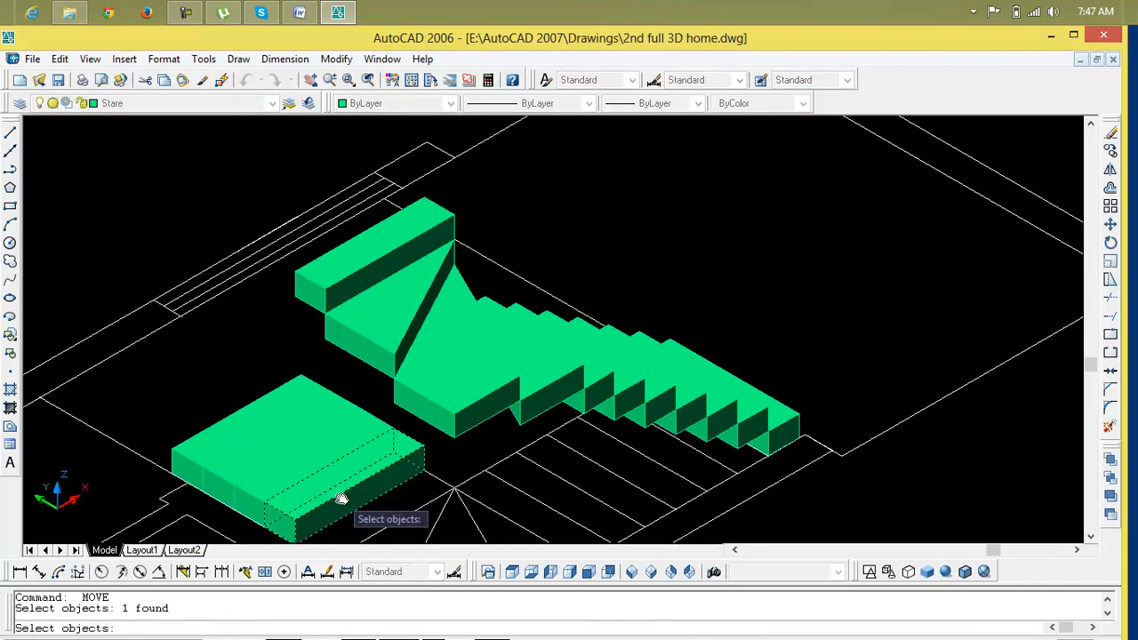
pyautogui.press('Return')
pyautogui.scroll(8, 327, 518)
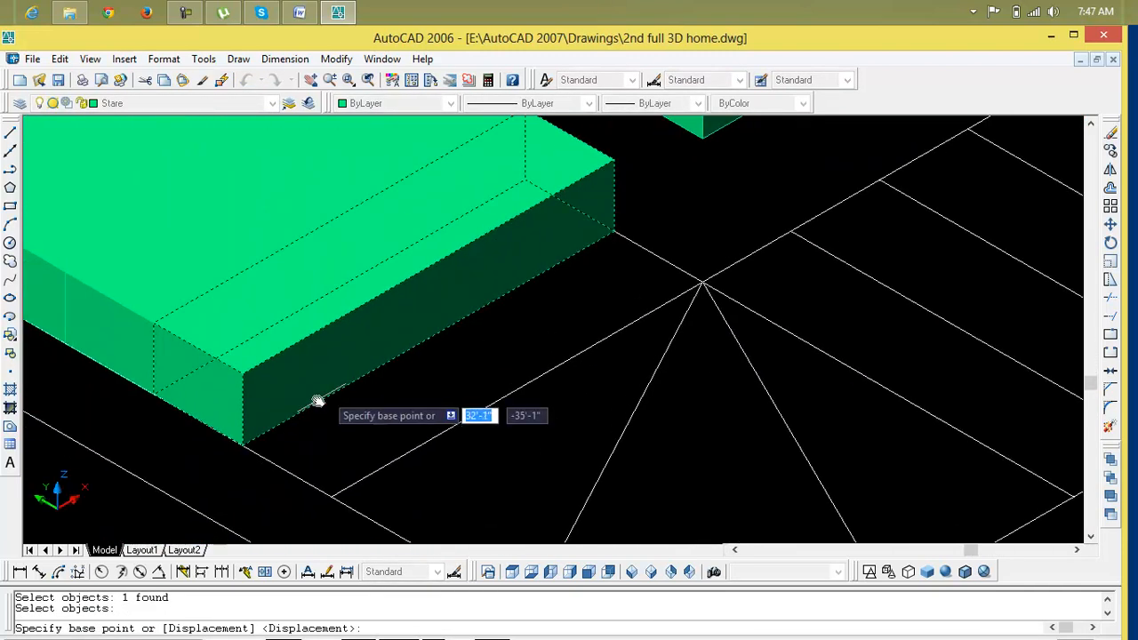
pyautogui.click(208, 472)
pyautogui.scroll(-6, 255, 441)
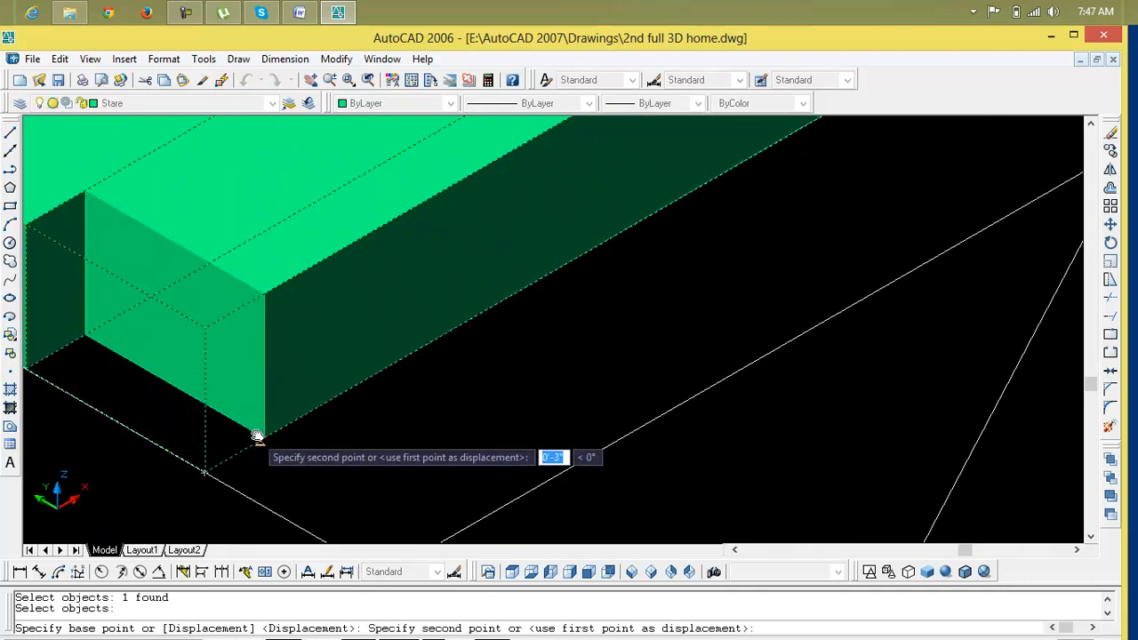
pyautogui.moveTo(263, 431); pyautogui.dragTo(261, 465, button='middle')
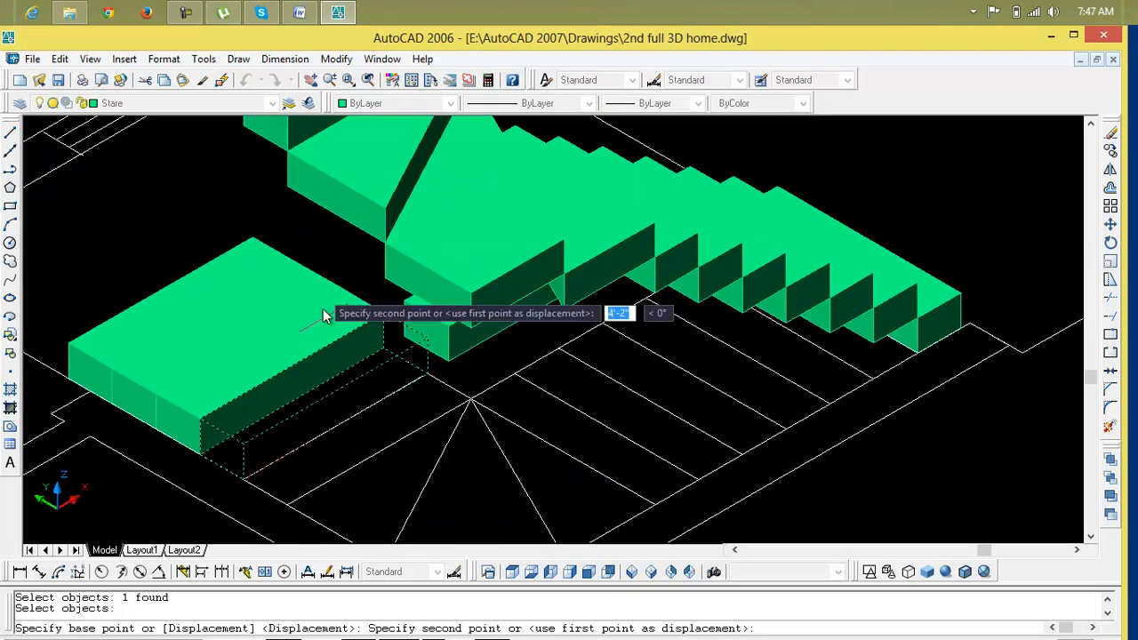
pyautogui.scroll(-3, 327, 349)
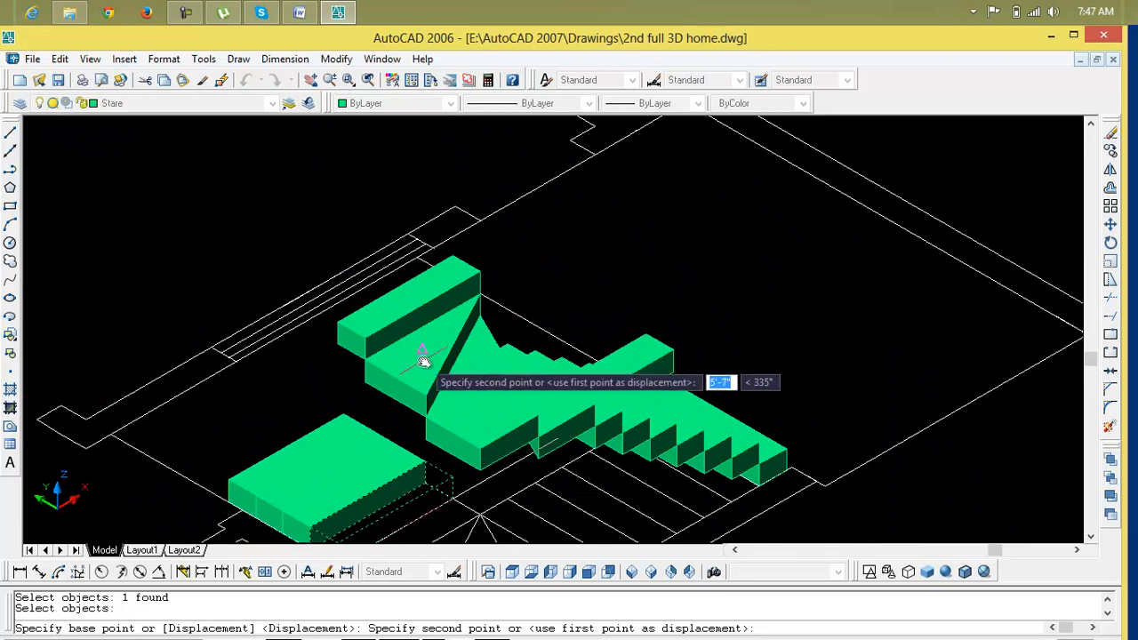
pyautogui.scroll(6, 315, 329)
pyautogui.moveTo(293, 311)
pyautogui.mouseDown(button='middle')
pyautogui.moveTo(355, 332)
pyautogui.moveTo(514, 451)
pyautogui.mouseUp(button='middle')
pyautogui.scroll(3, 277, 359)
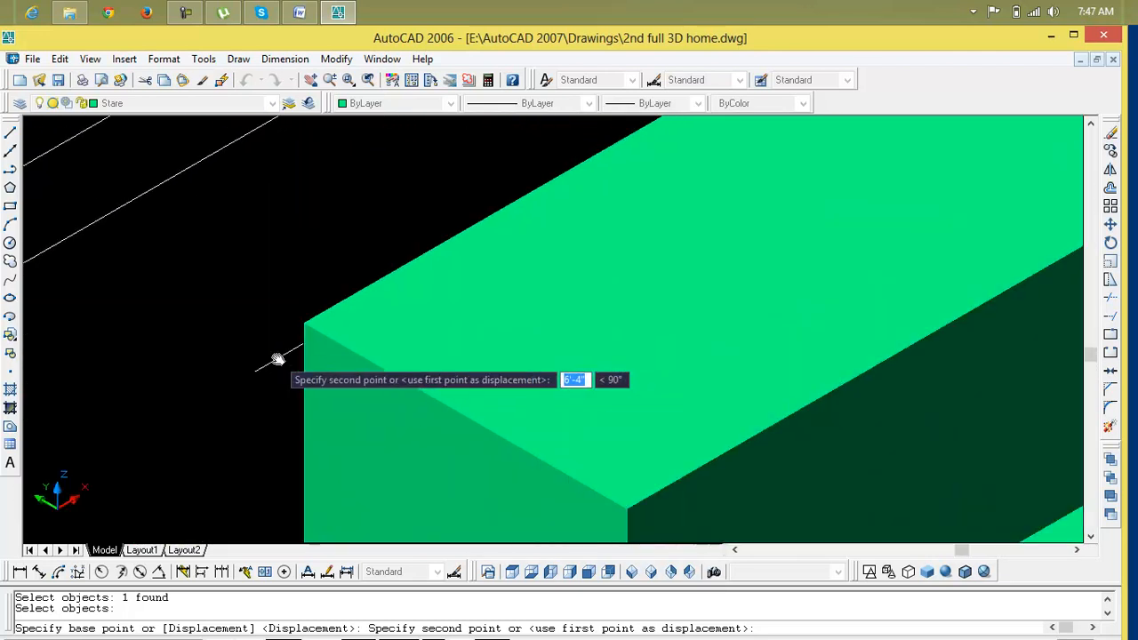
pyautogui.click(307, 323)
pyautogui.scroll(-5, 323, 353)
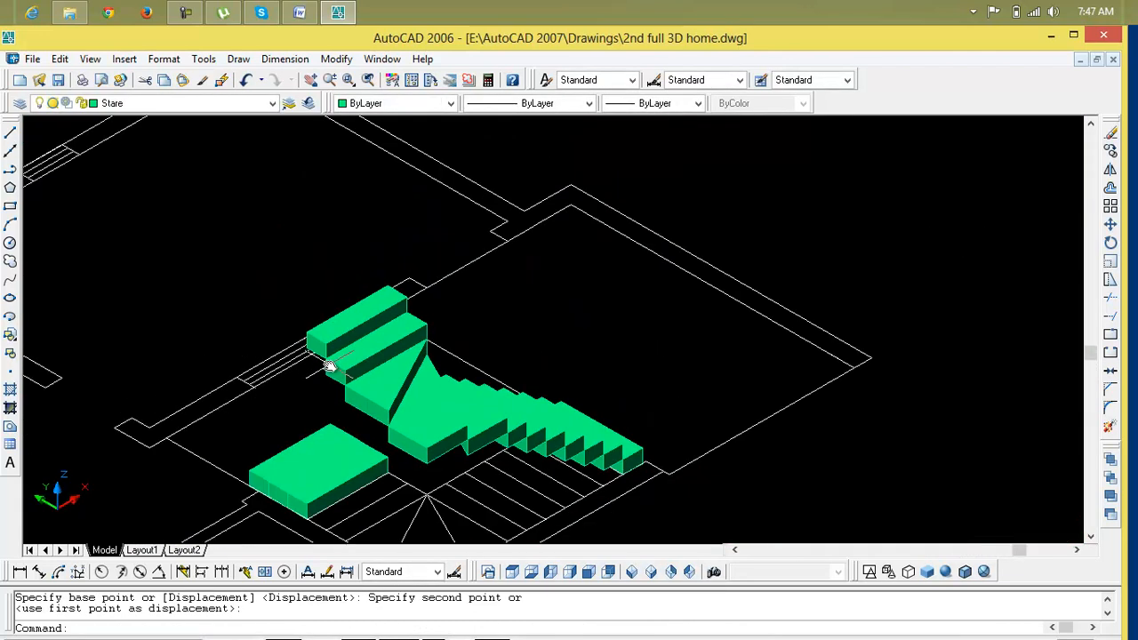
pyautogui.moveTo(331, 349); pyautogui.dragTo(336, 306, button='middle')
pyautogui.click(342, 427)
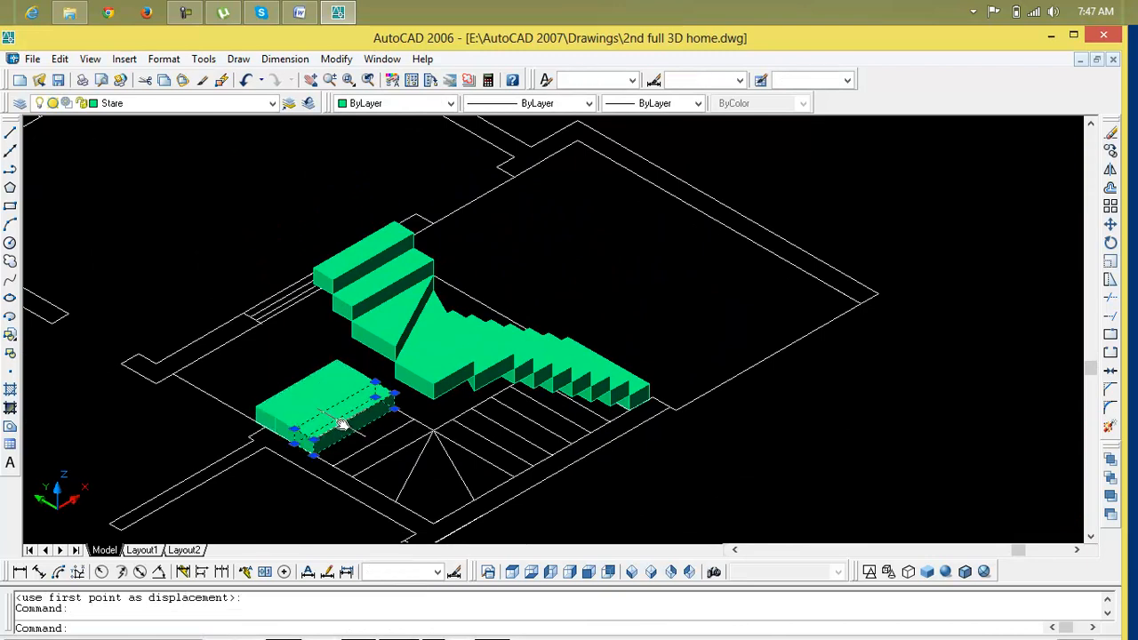
pyautogui.write('m')
pyautogui.press('Return')
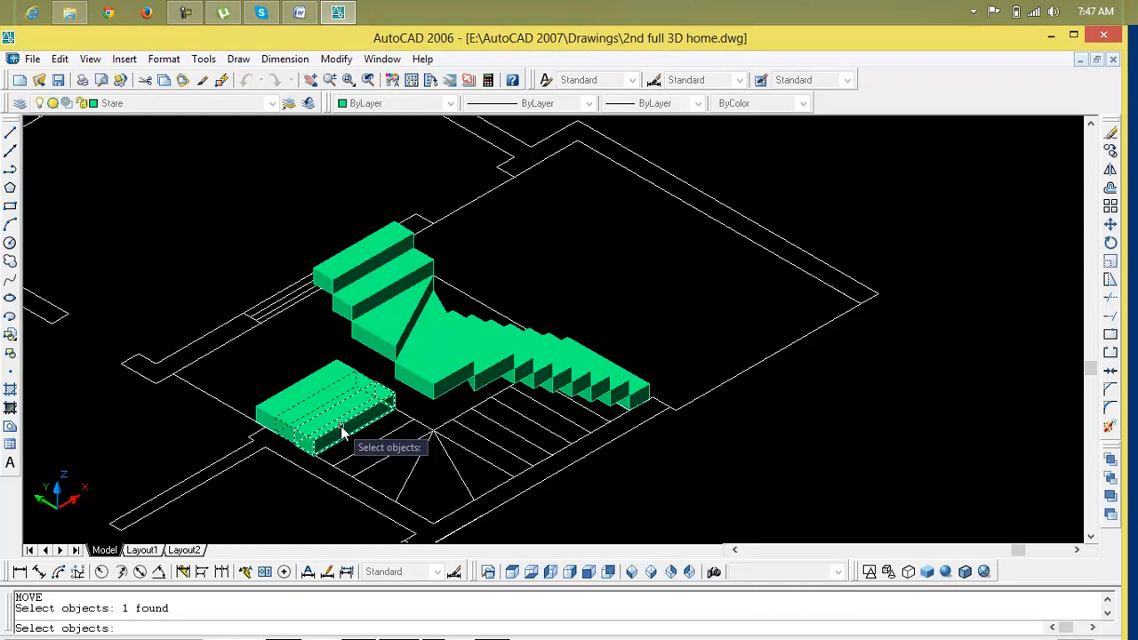
pyautogui.press('Escape')
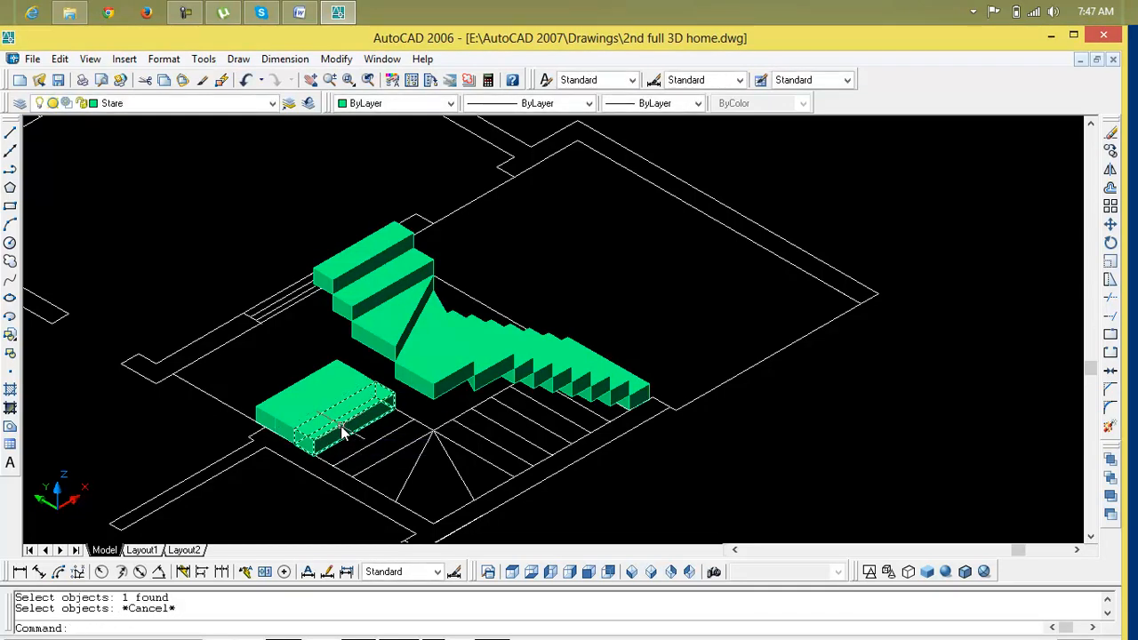
# Move the third tread of the upper flight by its lower front corner to the second tread's outer back top corner.
pyautogui.write('m')
pyautogui.press('Return')
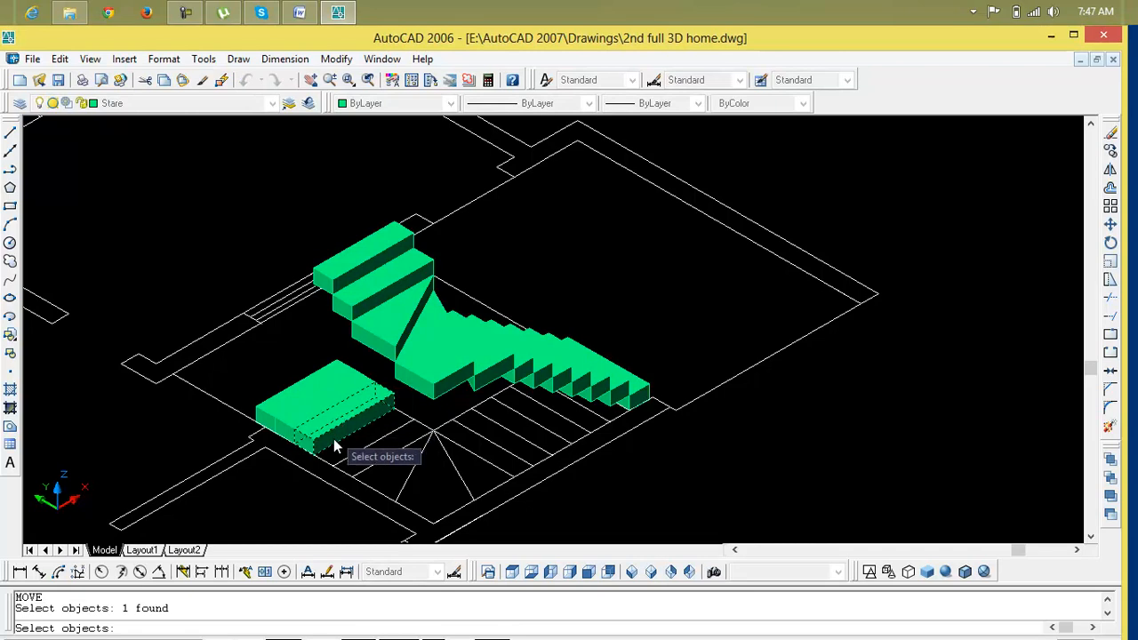
pyautogui.press('Return')
pyautogui.scroll(6, 323, 457)
pyautogui.click(260, 455)
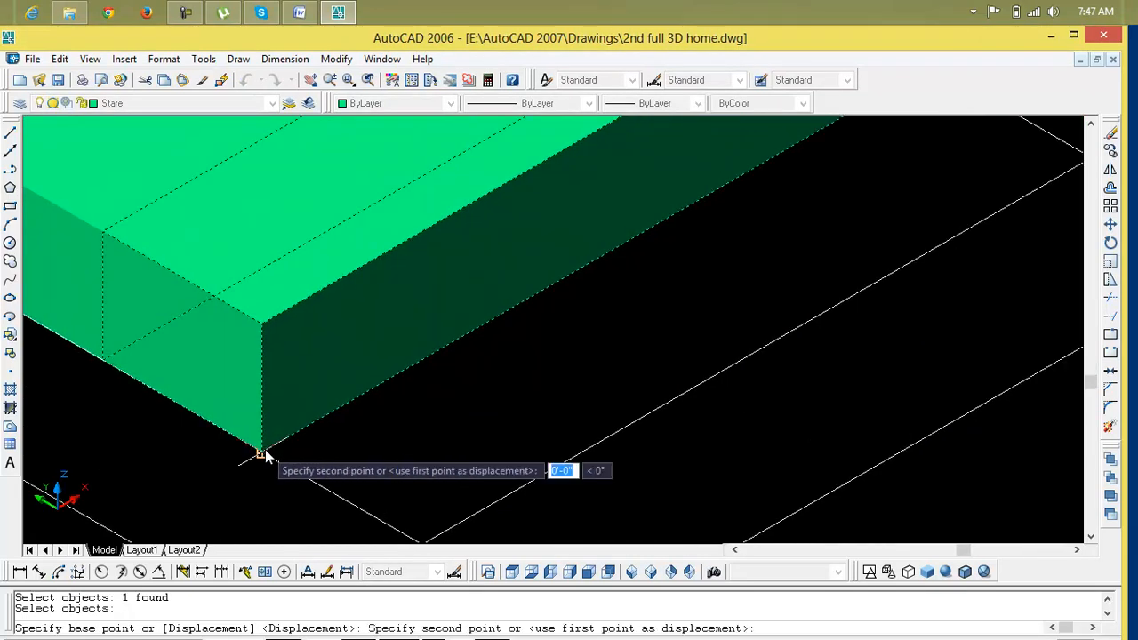
pyautogui.scroll(-10, 320, 384)
pyautogui.moveTo(321, 357); pyautogui.dragTo(266, 407, button='middle')
pyautogui.scroll(2, 264, 177)
pyautogui.moveTo(264, 180); pyautogui.dragTo(260, 196, button='middle')
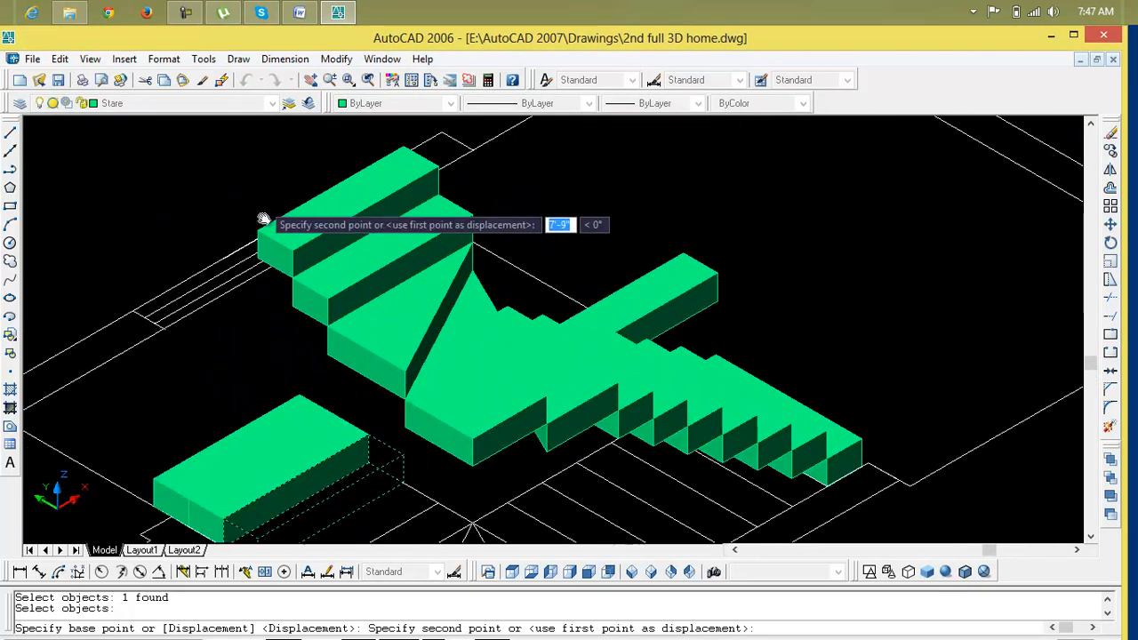
pyautogui.scroll(4, 259, 213)
pyautogui.click(238, 223)
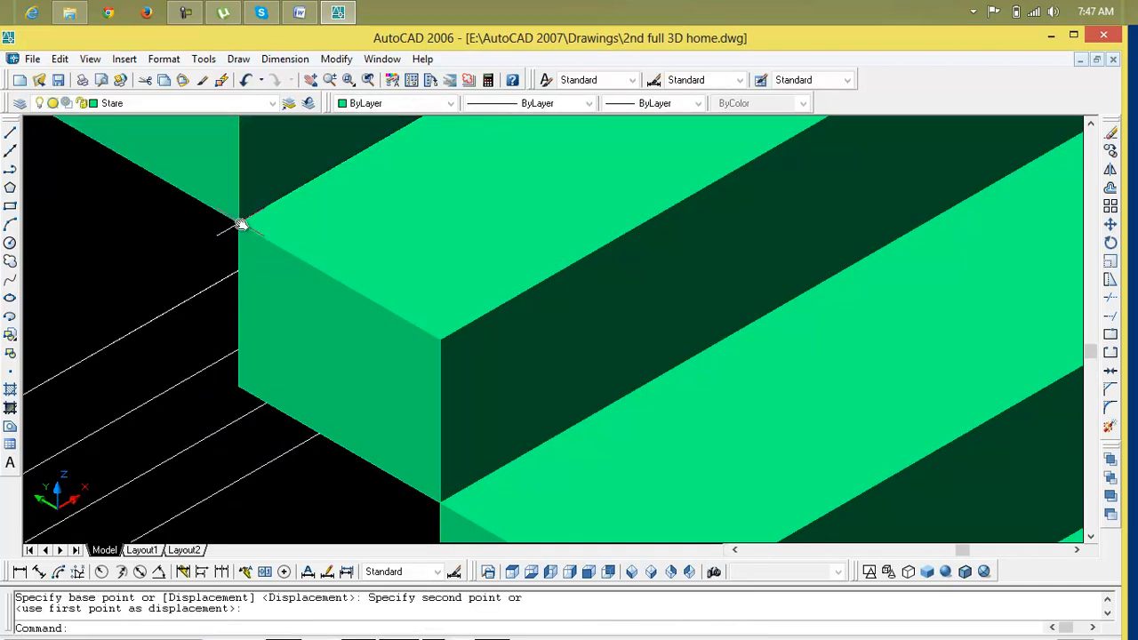
# Move the fourth tread of the upper flight by its lower front corner to the third tread's outer back top corner.
pyautogui.scroll(-10, 254, 266)
pyautogui.moveTo(254, 272); pyautogui.dragTo(299, 232, button='middle')
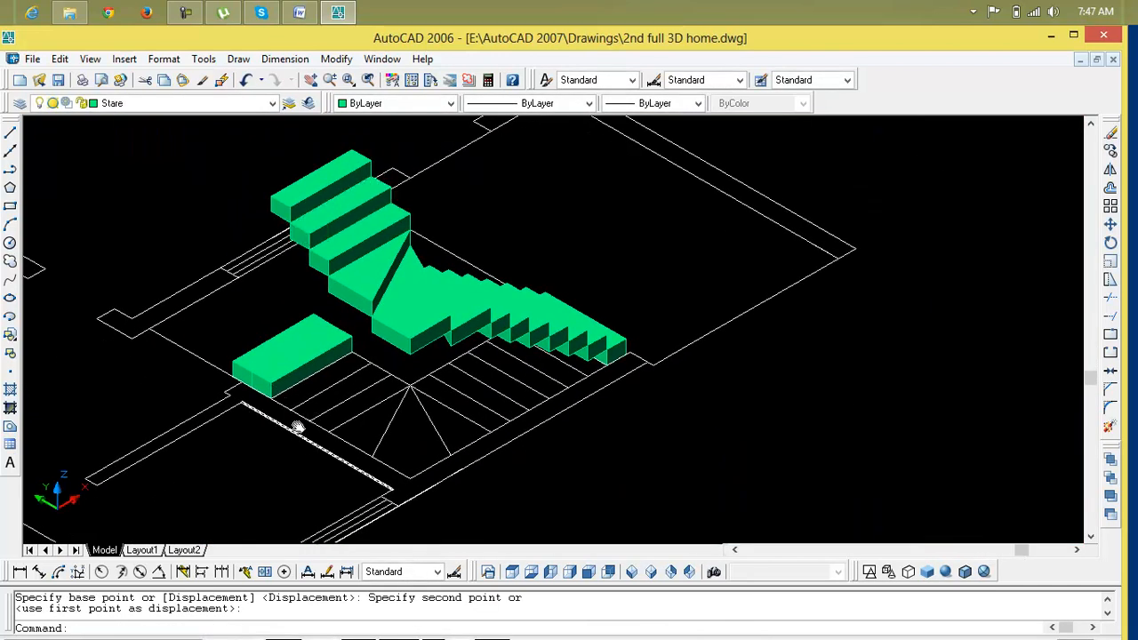
pyautogui.write('m')
pyautogui.press('Return')
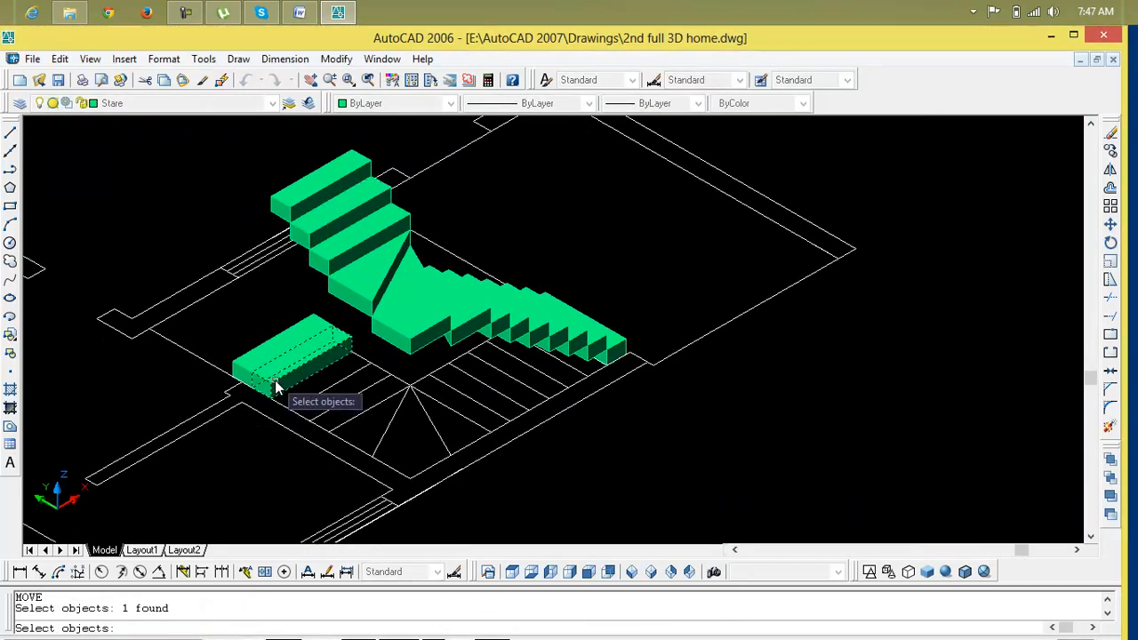
pyautogui.scroll(6, 274, 401)
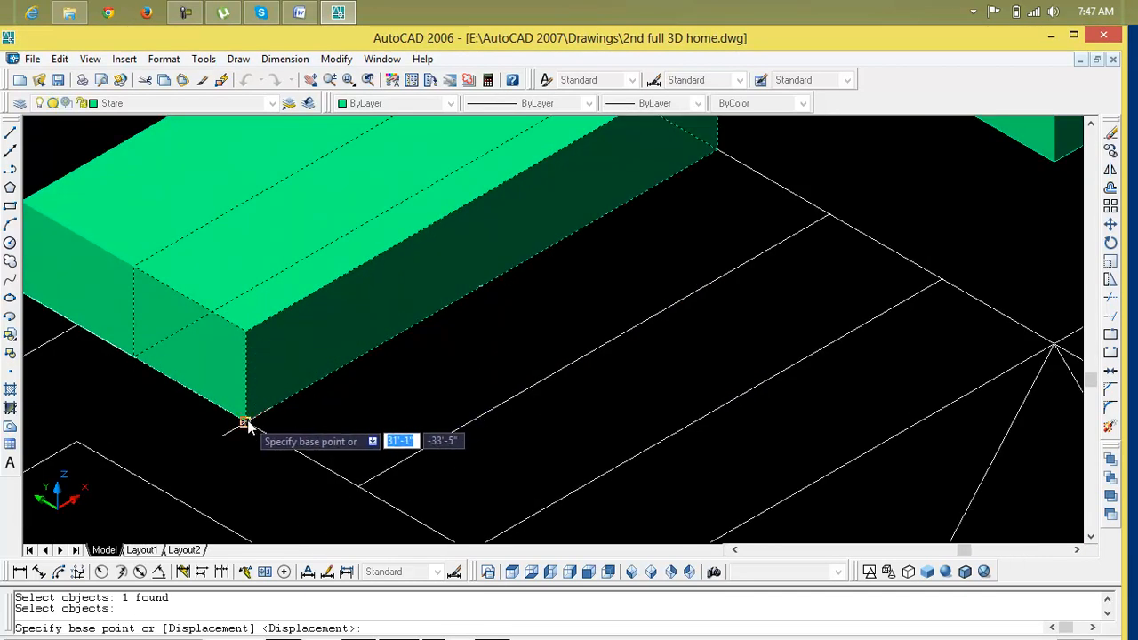
pyautogui.click(246, 422)
pyautogui.scroll(-8, 251, 360)
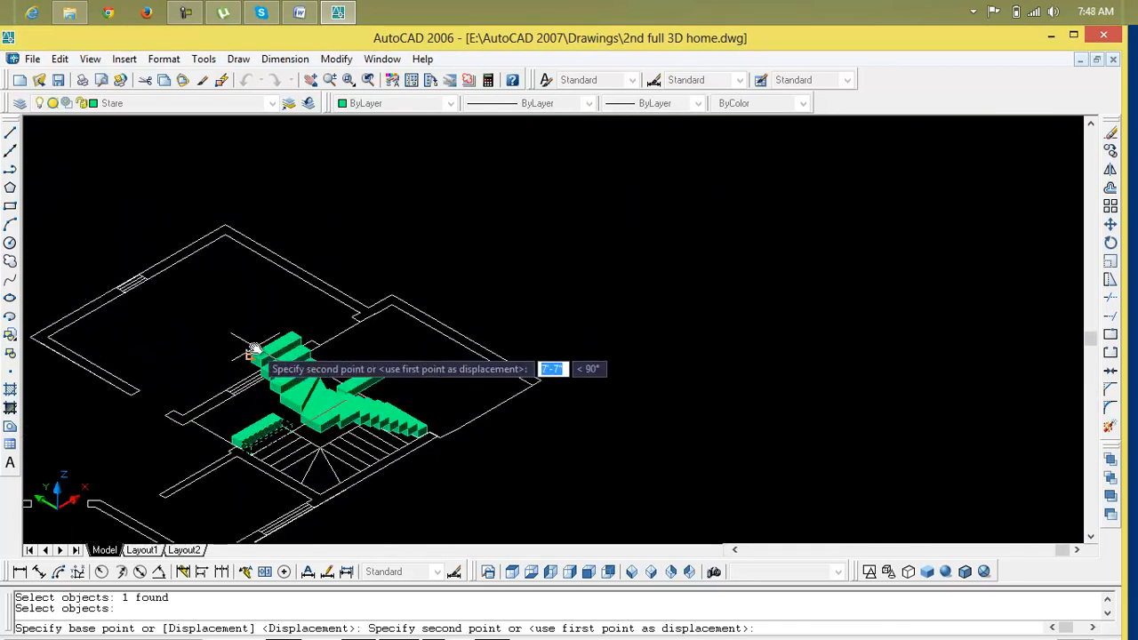
pyautogui.scroll(6, 256, 348)
pyautogui.click(212, 413)
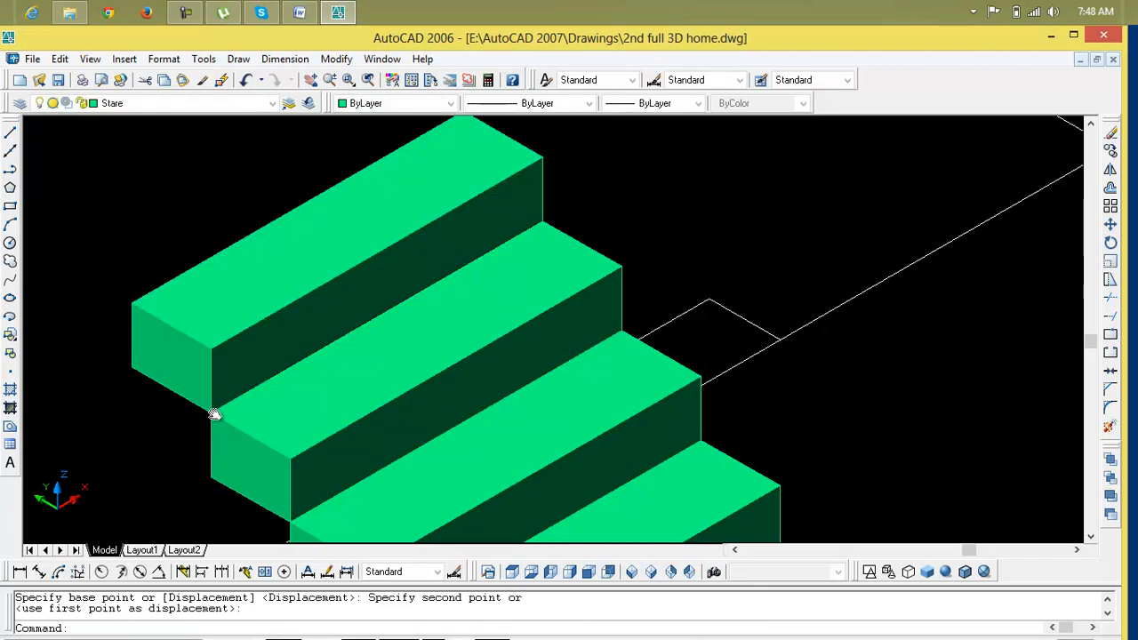
# Move the last remaining floor-level tread by its lower front corner to the outer back top corner of the highest raised tread.
pyautogui.scroll(-5, 229, 414)
pyautogui.scroll(3, 388, 254)
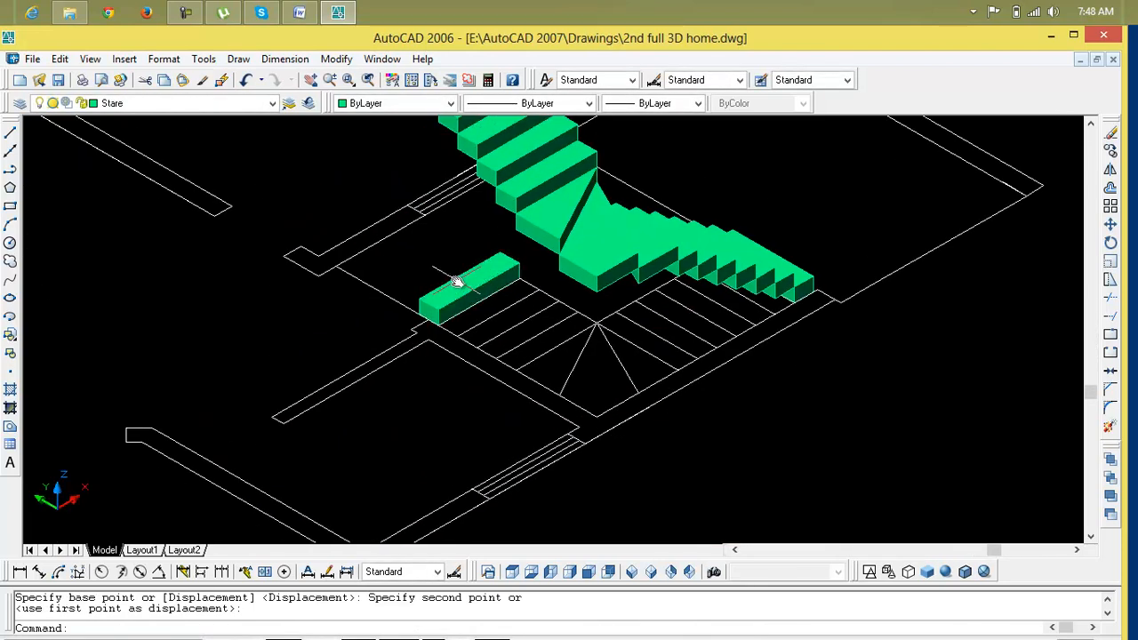
pyautogui.press('m')
pyautogui.press('Return')
pyautogui.click(455, 305)
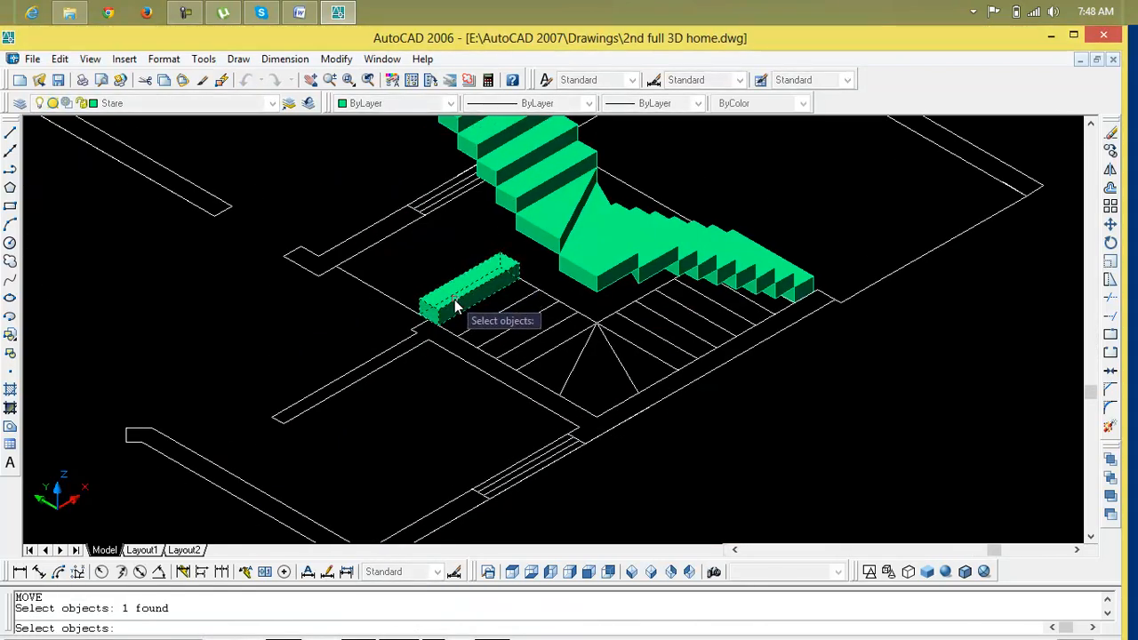
pyautogui.press('Return')
pyautogui.scroll(4, 435, 330)
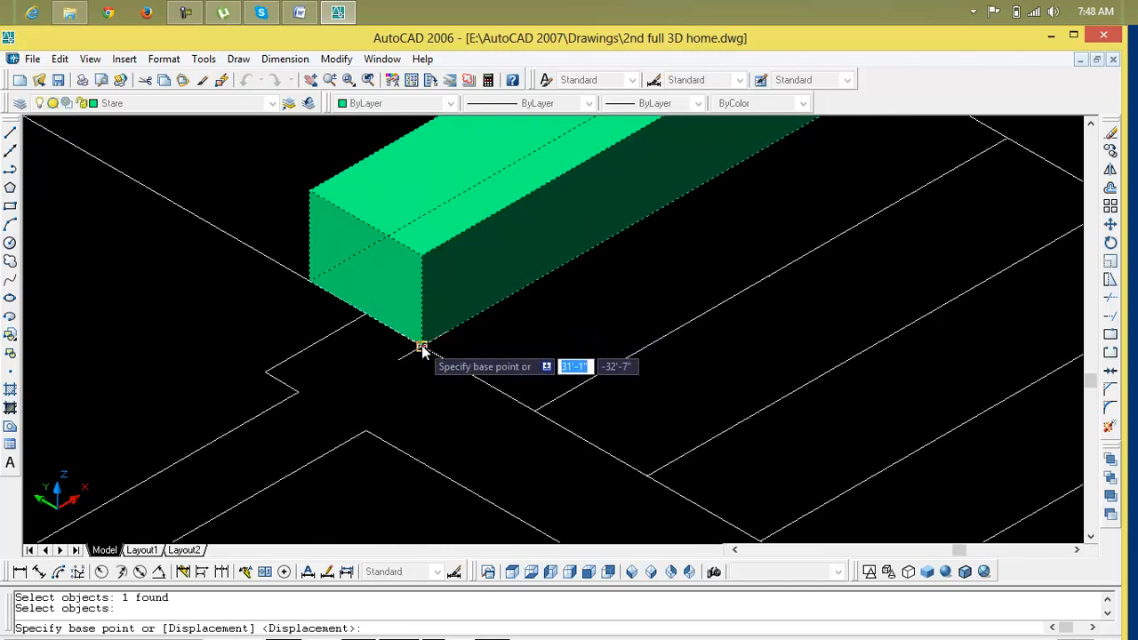
pyautogui.click(424, 346)
pyautogui.scroll(-6, 422, 302)
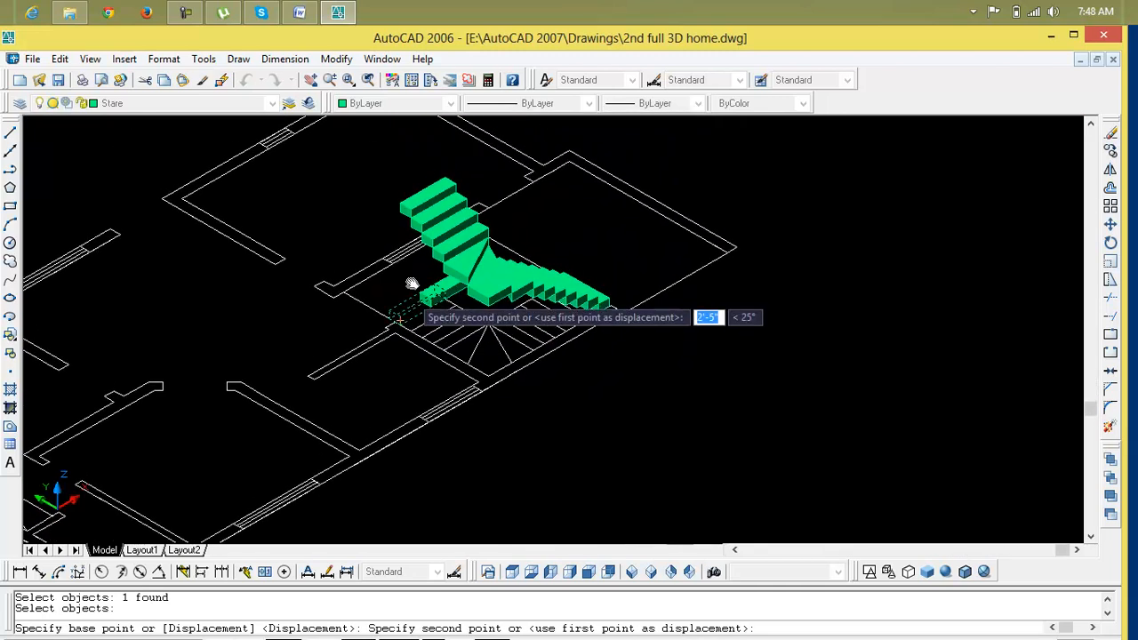
pyautogui.scroll(5, 402, 192)
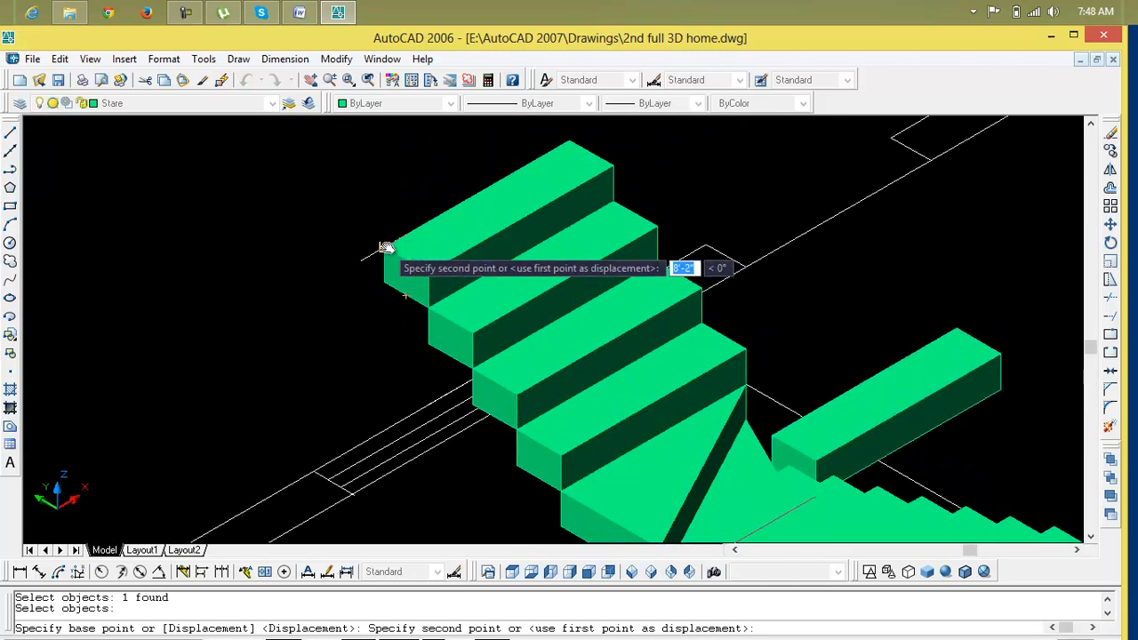
pyautogui.scroll(4, 384, 246)
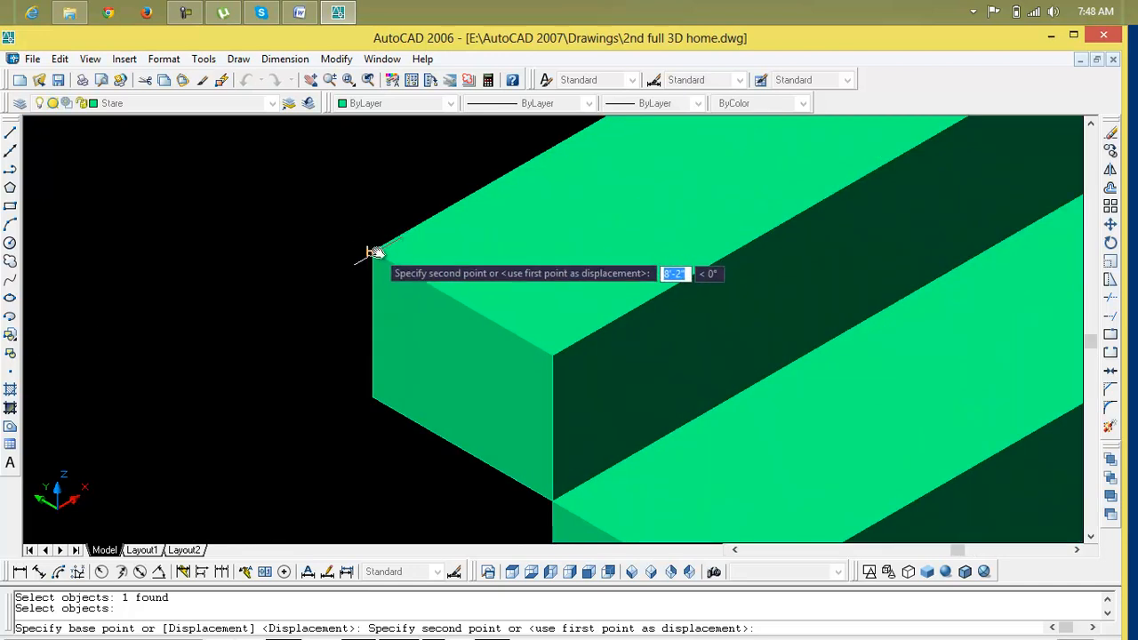
pyautogui.scroll(2, 368, 252)
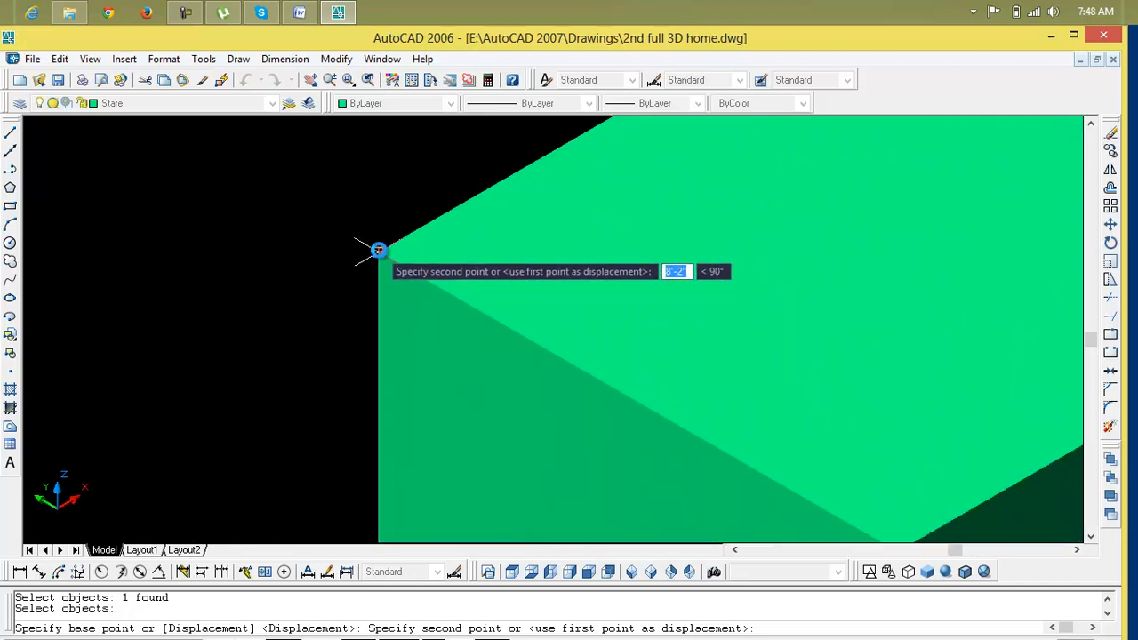
pyautogui.click(378, 252)
pyautogui.scroll(-8, 391, 293)
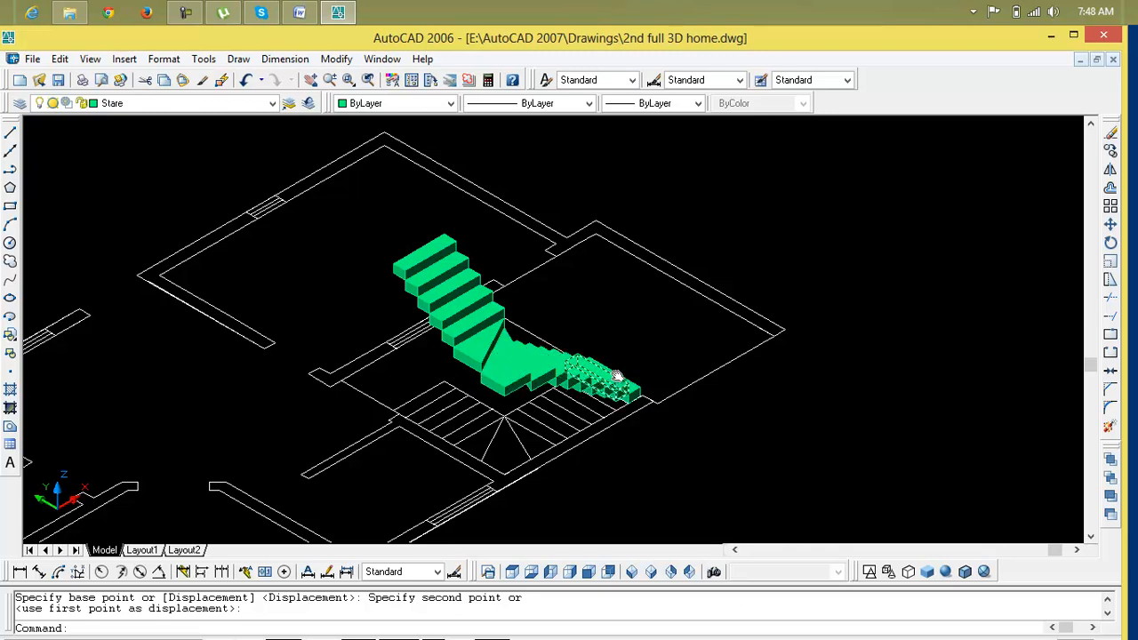
pyautogui.scroll(-4, 515, 355)
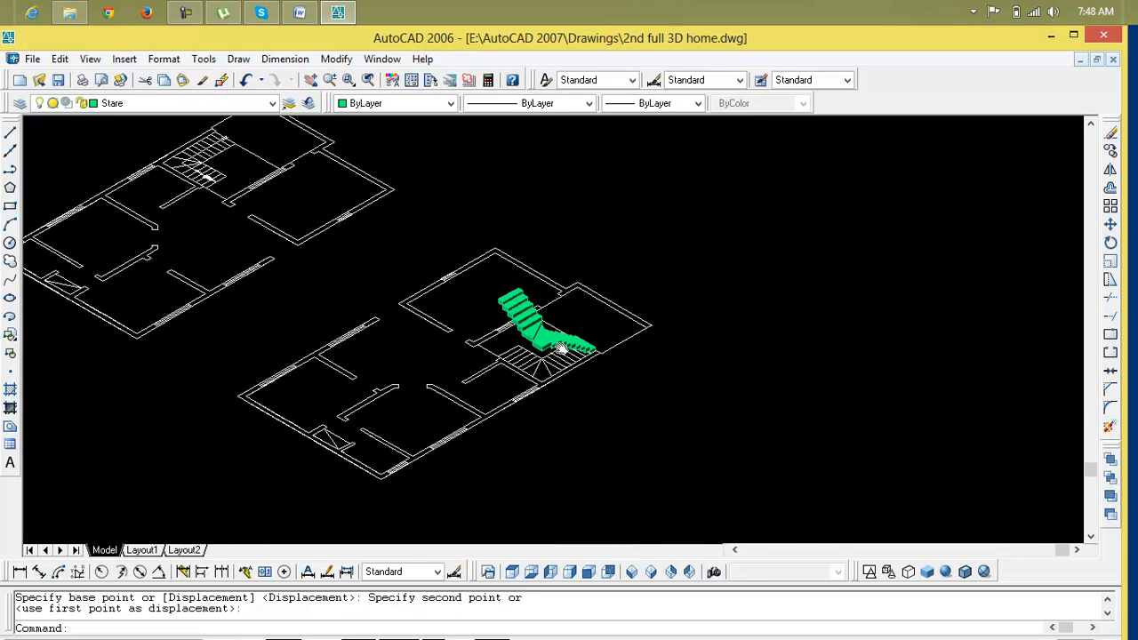
# Turn on the Walls and windows layers in the layer properties.
pyautogui.scroll(1, 459, 349)
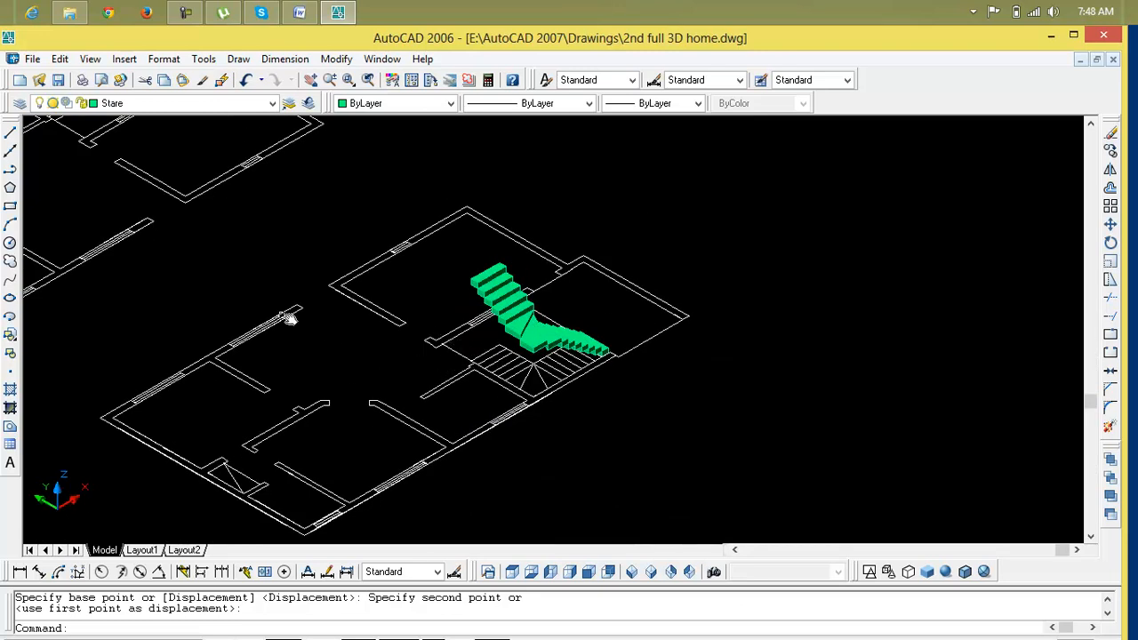
pyautogui.click(19, 104)
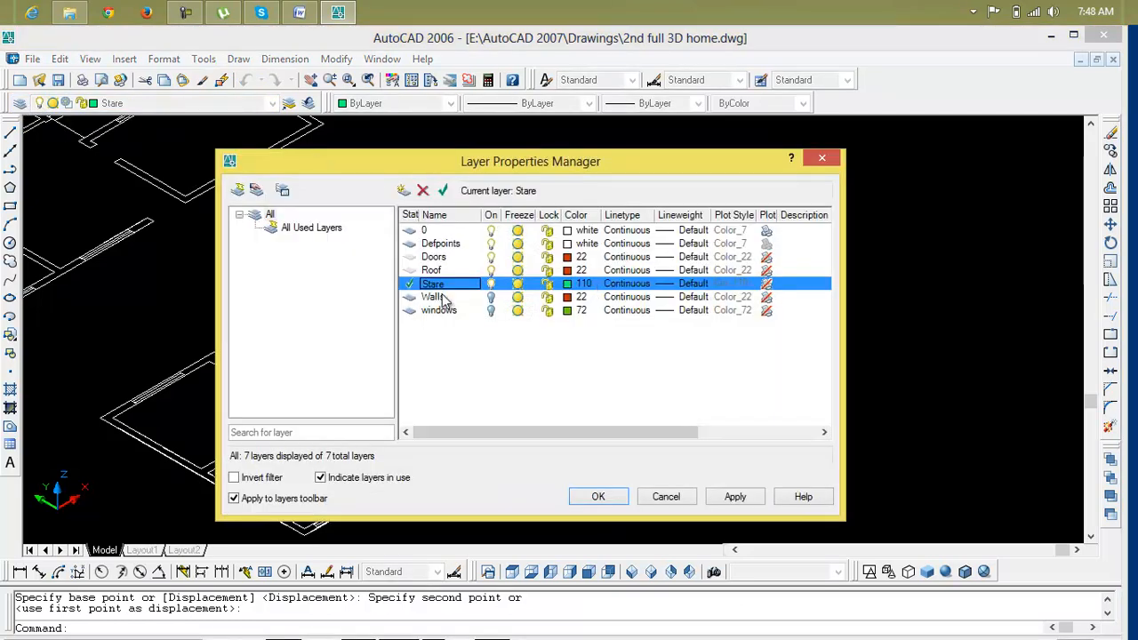
pyautogui.click(489, 296)
pyautogui.click(492, 311)
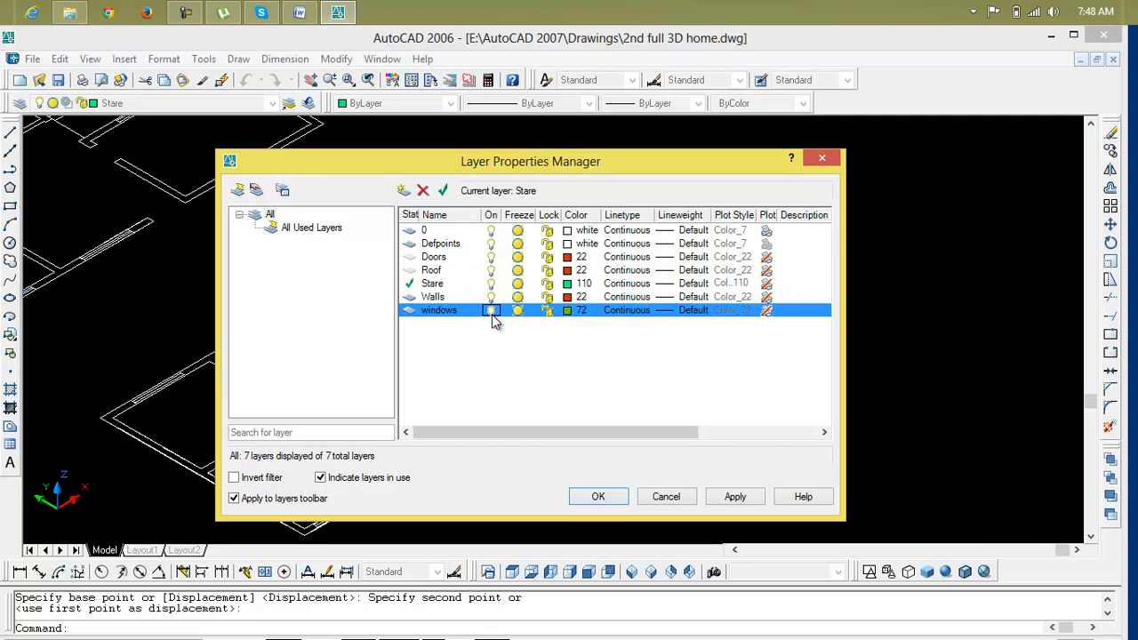
pyautogui.click(598, 497)
# Examine how the staircase fits between the walls from the southwest and southeast isometric views, including the wall piece near the upper flight.
pyautogui.scroll(4, 494, 282)
pyautogui.scroll(1, 496, 287)
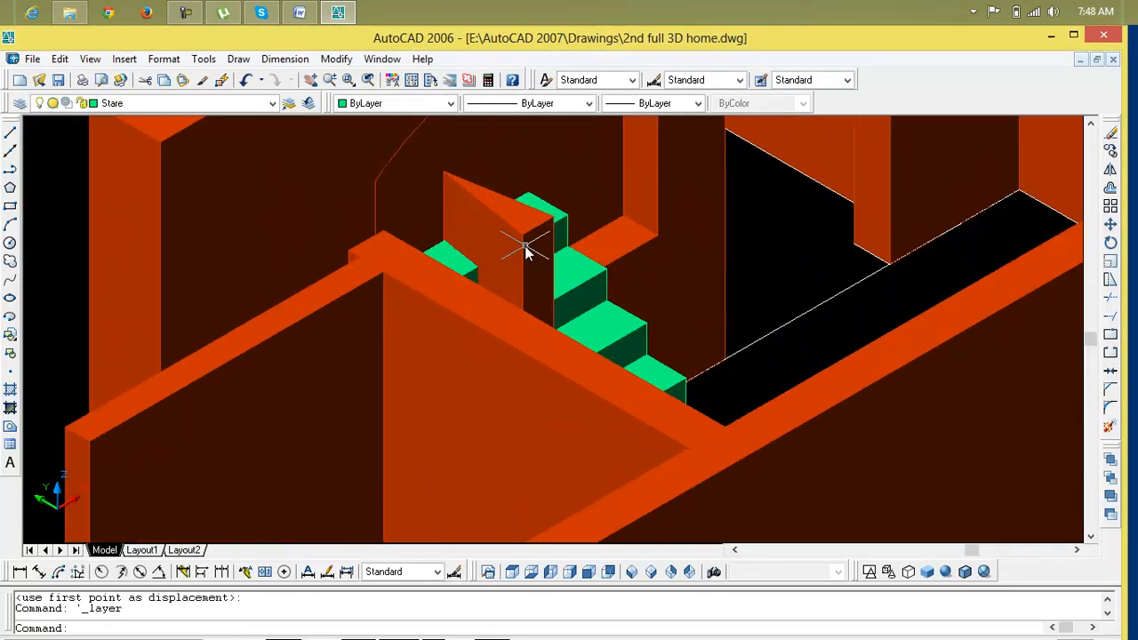
pyautogui.scroll(3, 527, 248)
pyautogui.scroll(-4, 527, 249)
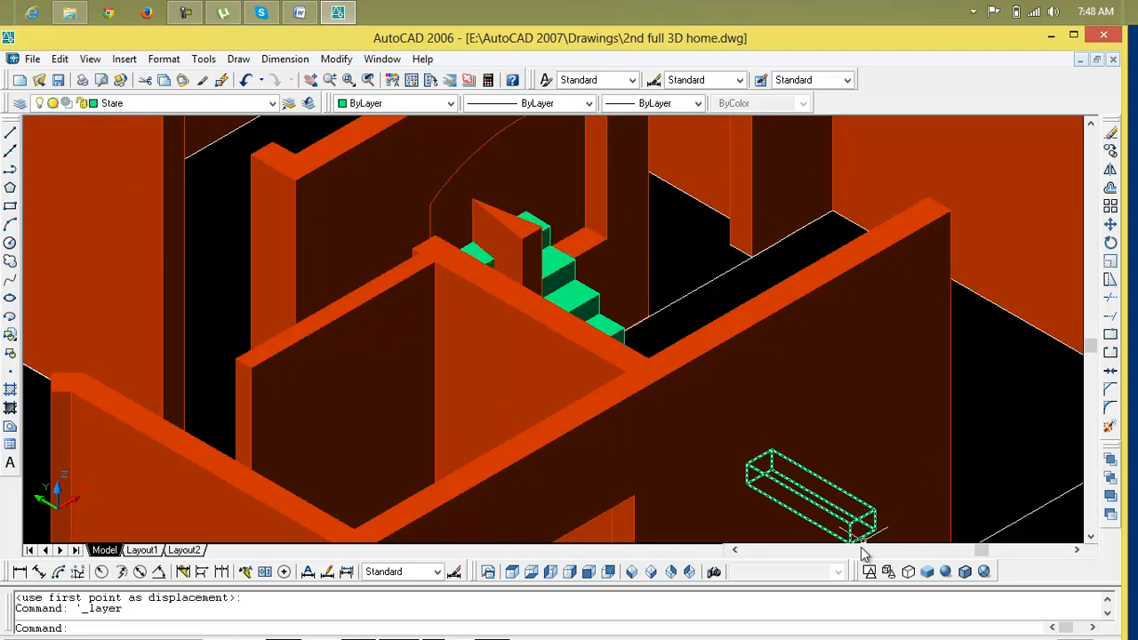
pyautogui.click(632, 572)
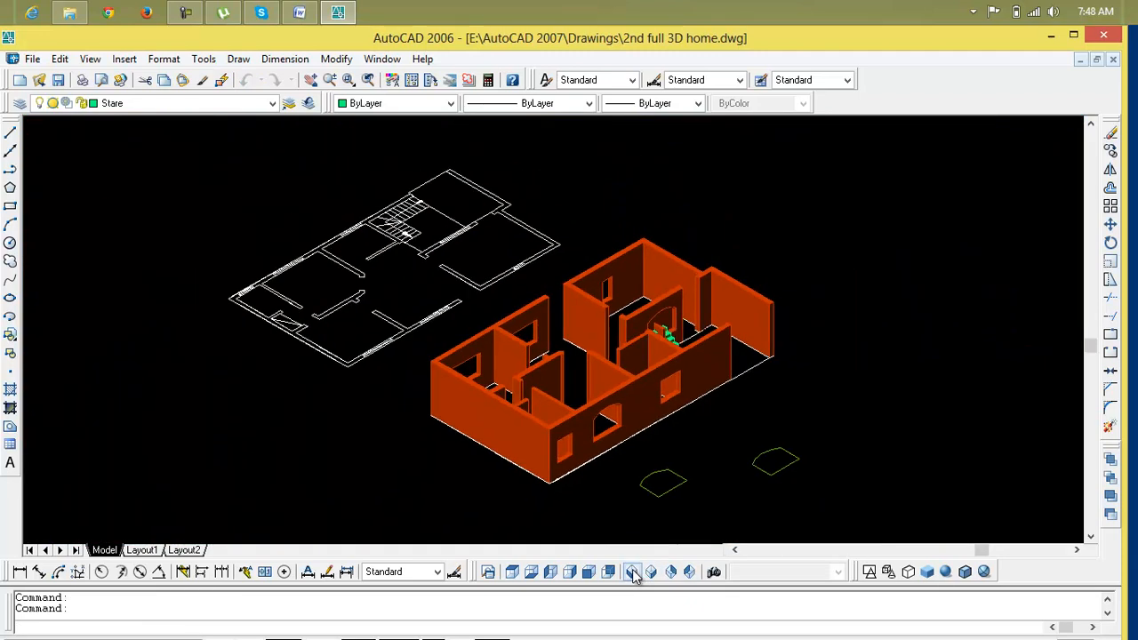
pyautogui.click(650, 571)
pyautogui.scroll(8, 506, 378)
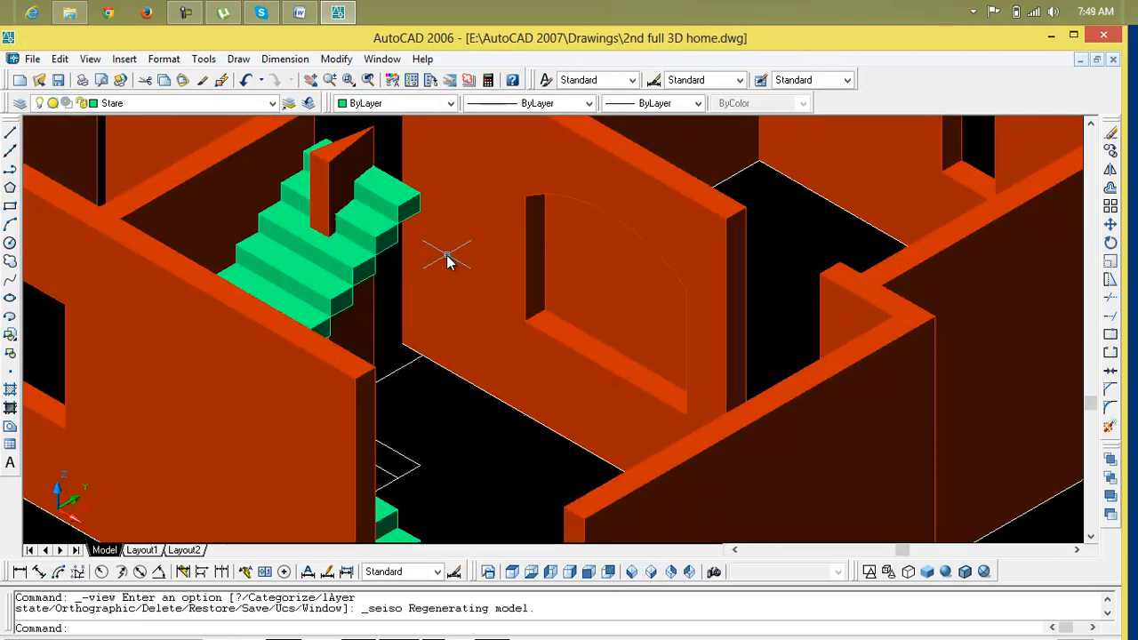
pyautogui.scroll(-2, 447, 259)
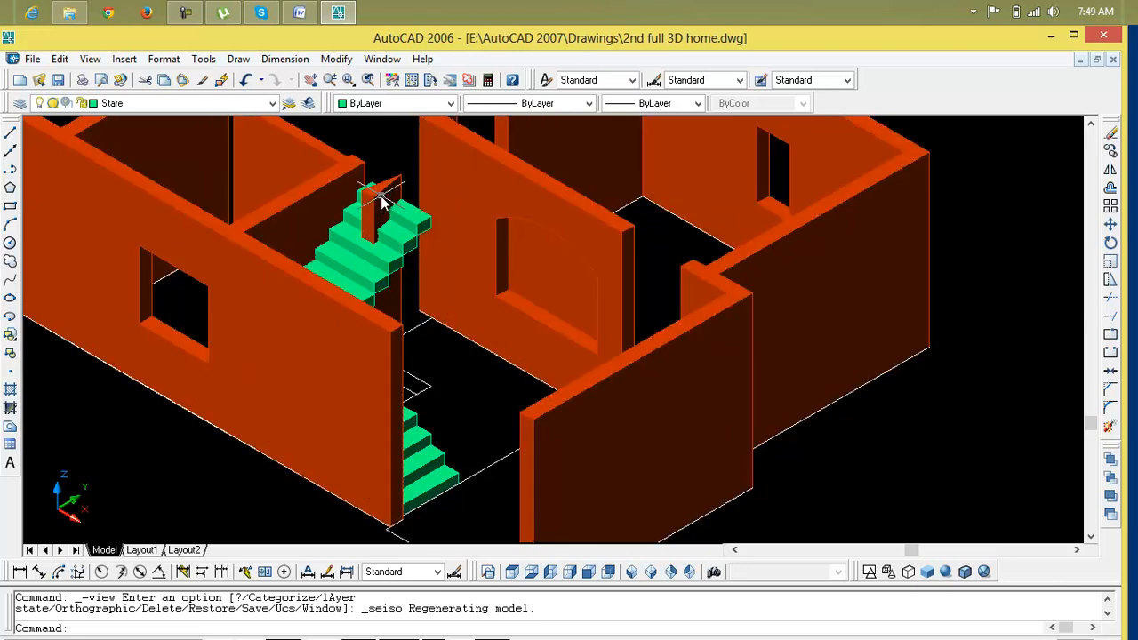
pyautogui.scroll(3, 382, 200)
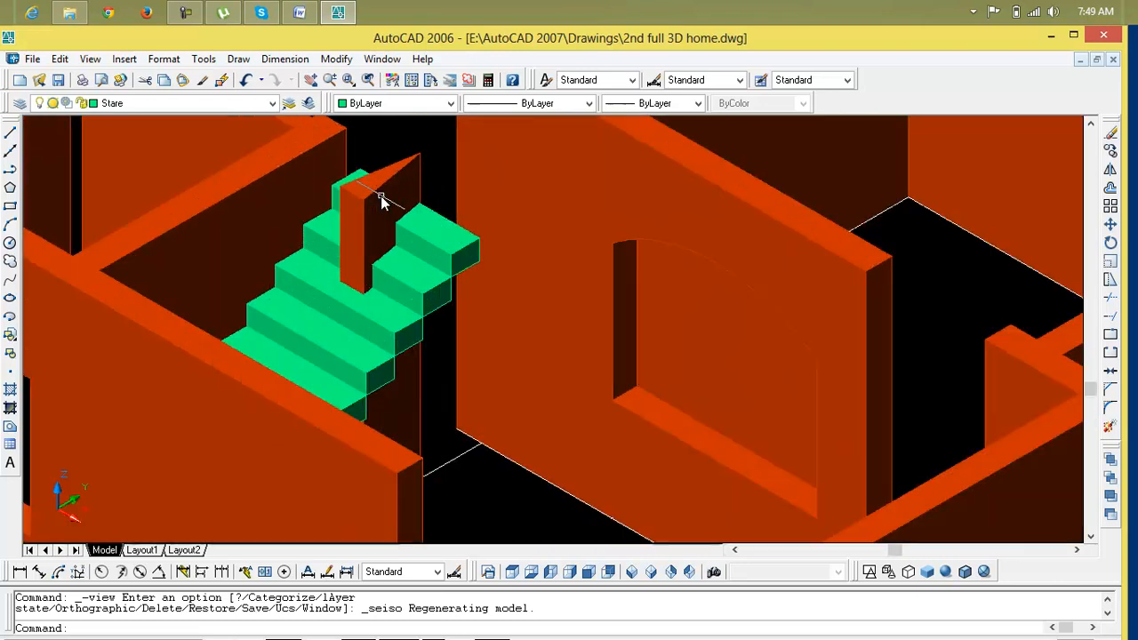
pyautogui.scroll(-3, 380, 195)
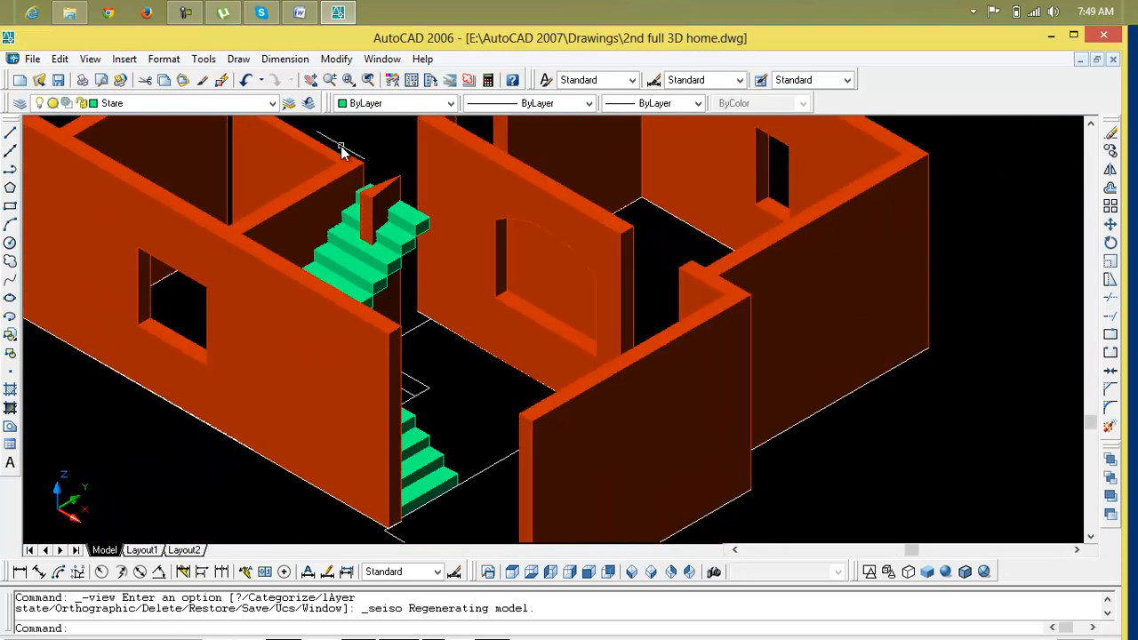
pyautogui.scroll(5, 378, 214)
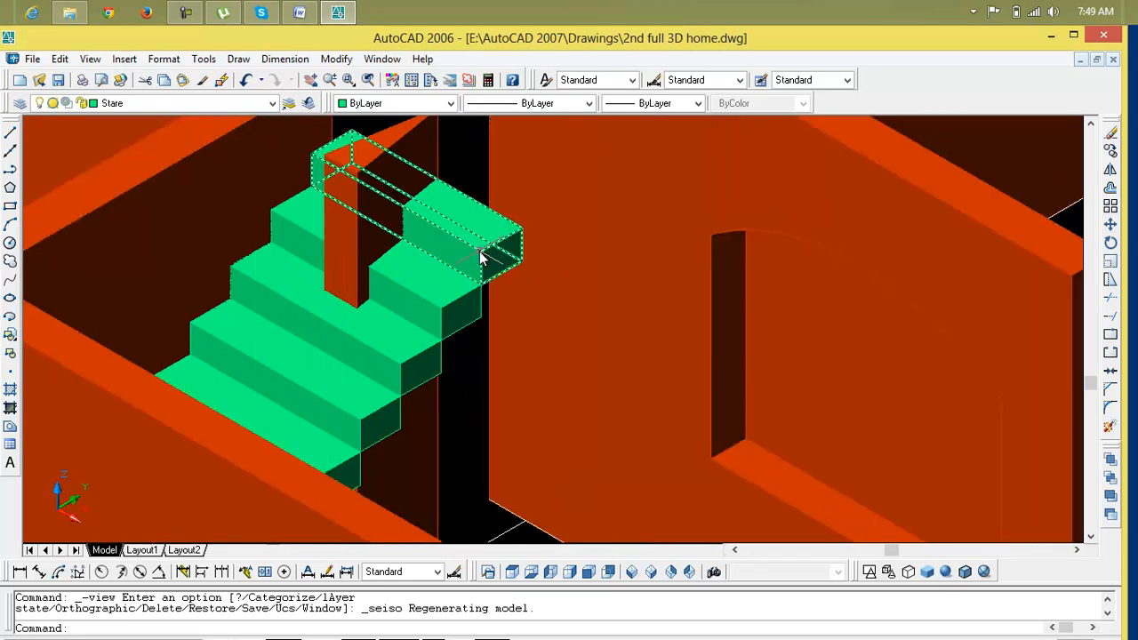
# Copy the top tread of the upper flight straight up from its lower outer back corner to its upper outer back corner.
pyautogui.click(483, 256)
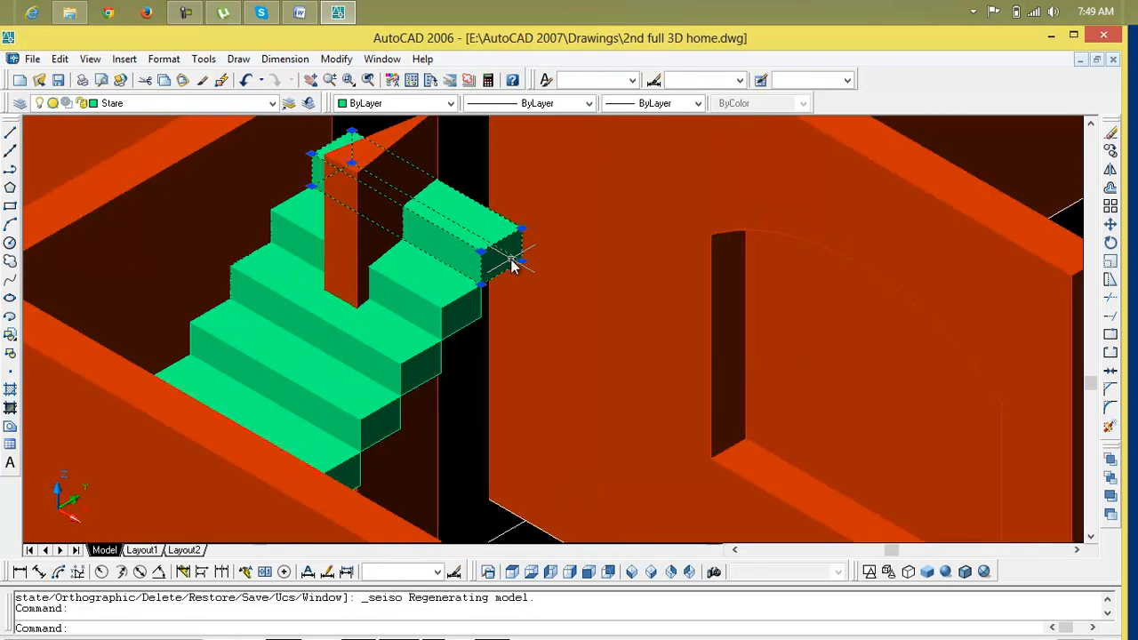
pyautogui.write('cp')
pyautogui.press('Return')
pyautogui.scroll(2, 516, 267)
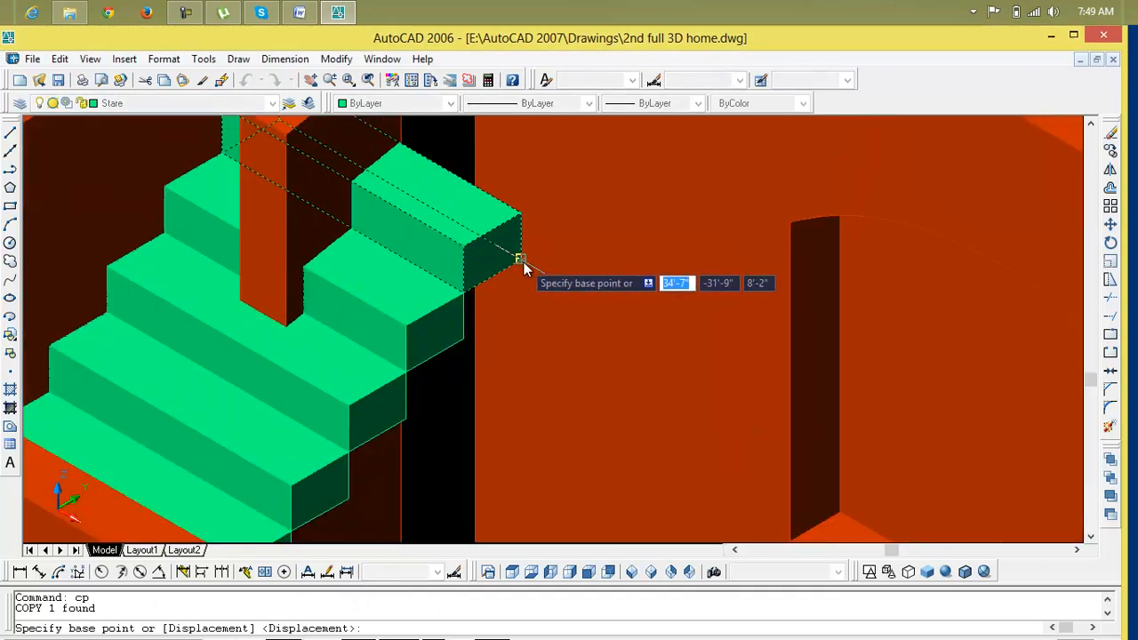
pyautogui.click(520, 262)
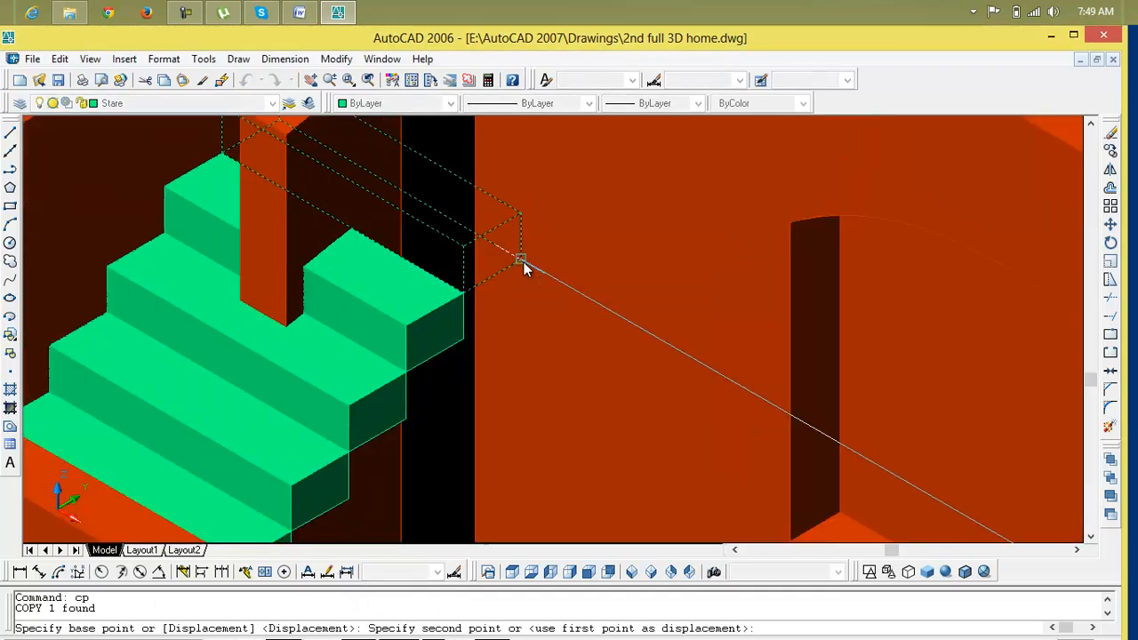
pyautogui.click(521, 216)
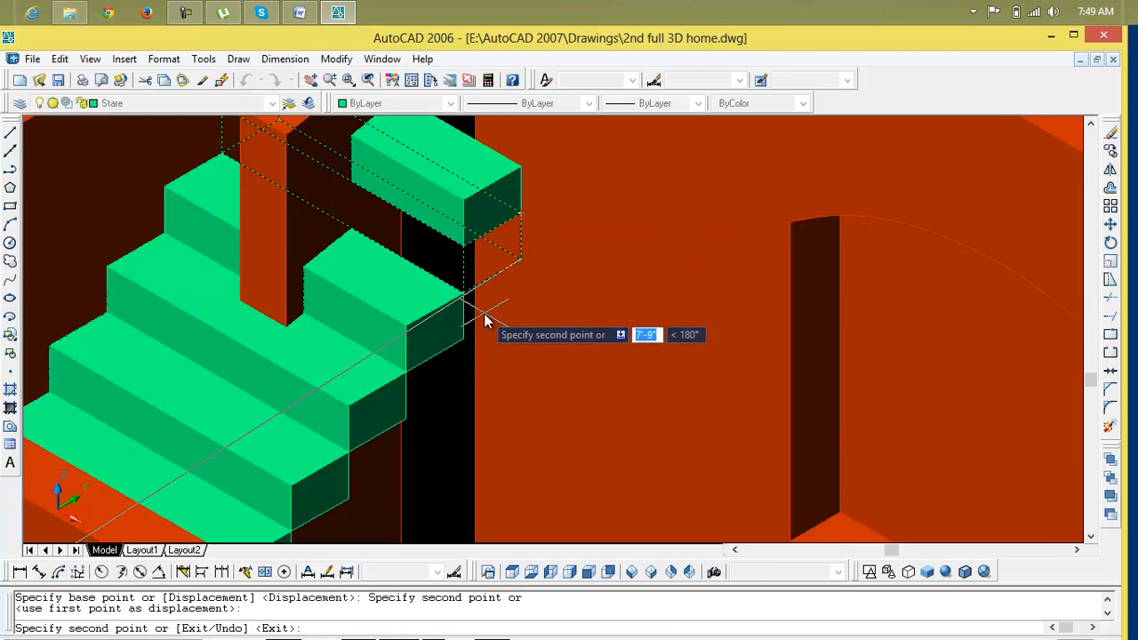
pyautogui.press('Escape')
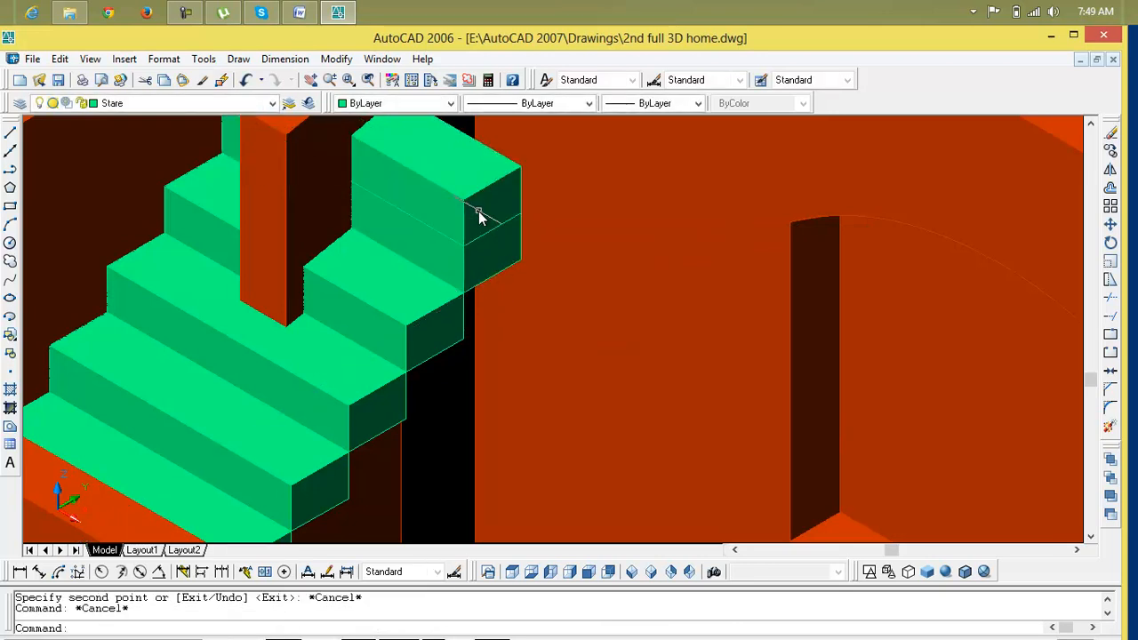
# Move the copied tread by its lower outer front corner to the outer back top corner of the tread below.
pyautogui.click(471, 202)
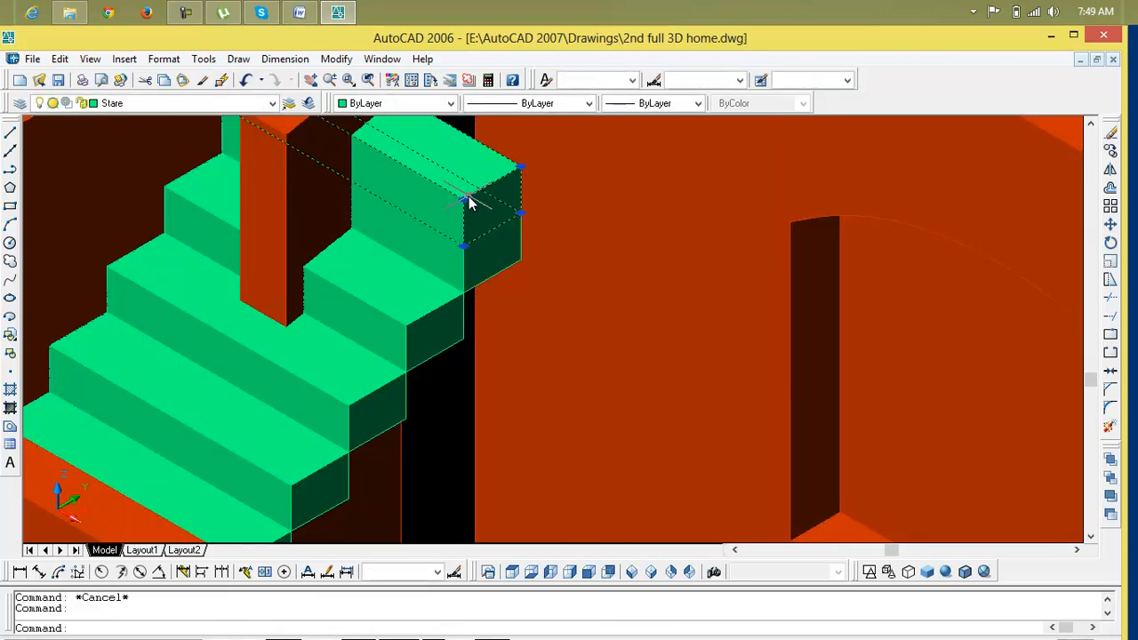
pyautogui.write('m')
pyautogui.press('Return')
pyautogui.click(465, 248)
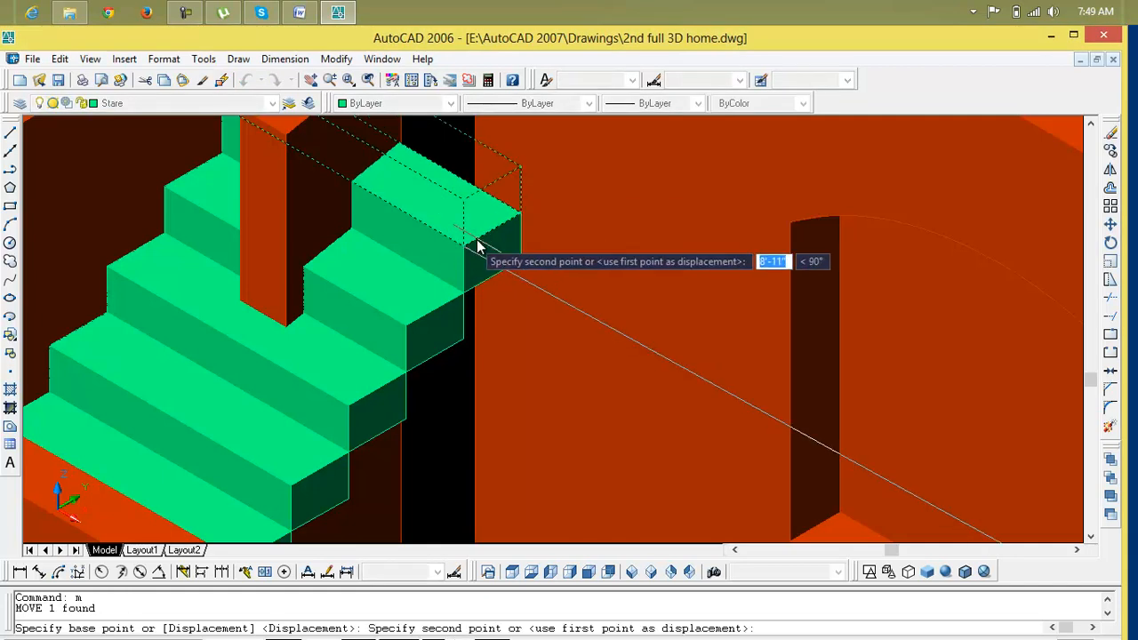
pyautogui.click(522, 223)
pyautogui.scroll(-3, 520, 249)
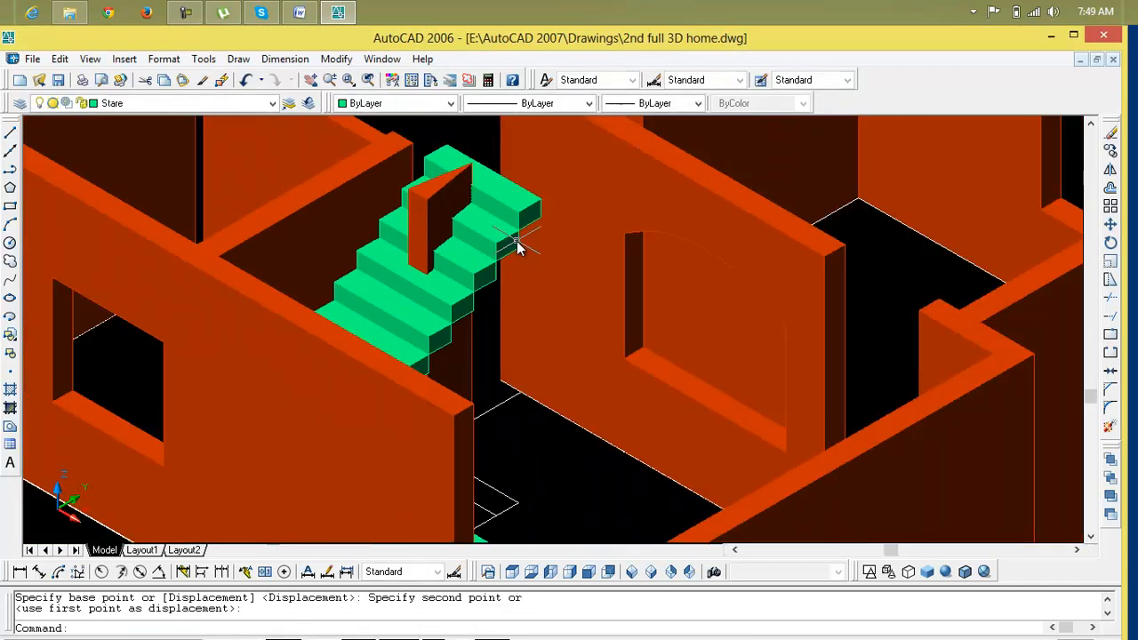
# Grip-stretch the triangular wall piece protruding through the upper flight 8' downward from its top front corner.
pyautogui.scroll(1, 520, 249)
pyautogui.scroll(2, 465, 234)
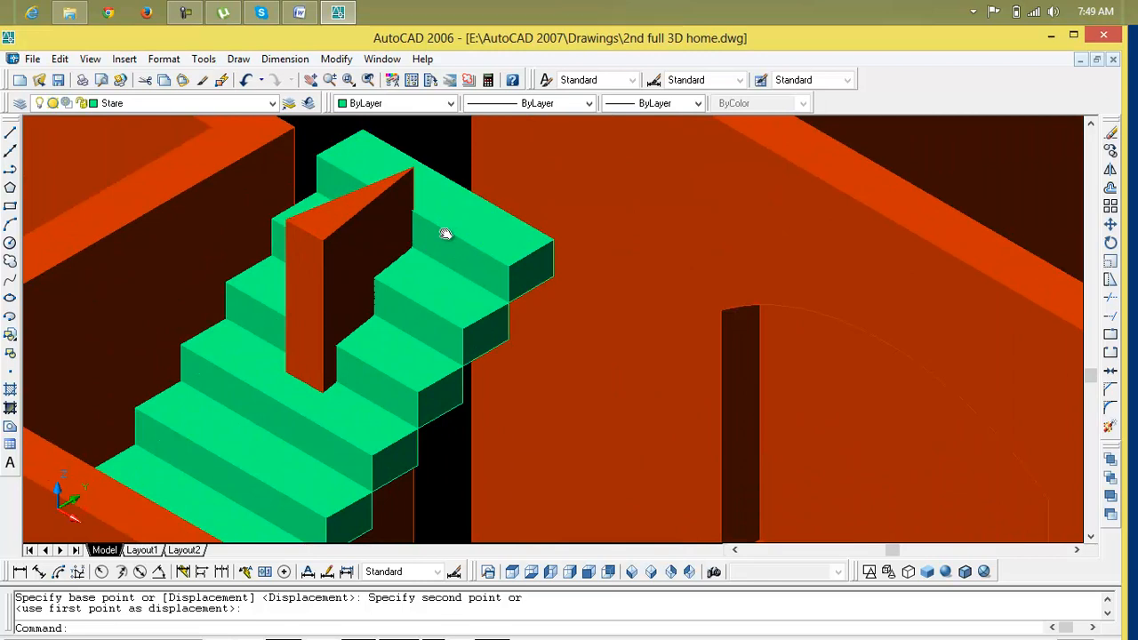
pyautogui.scroll(-2, 329, 236)
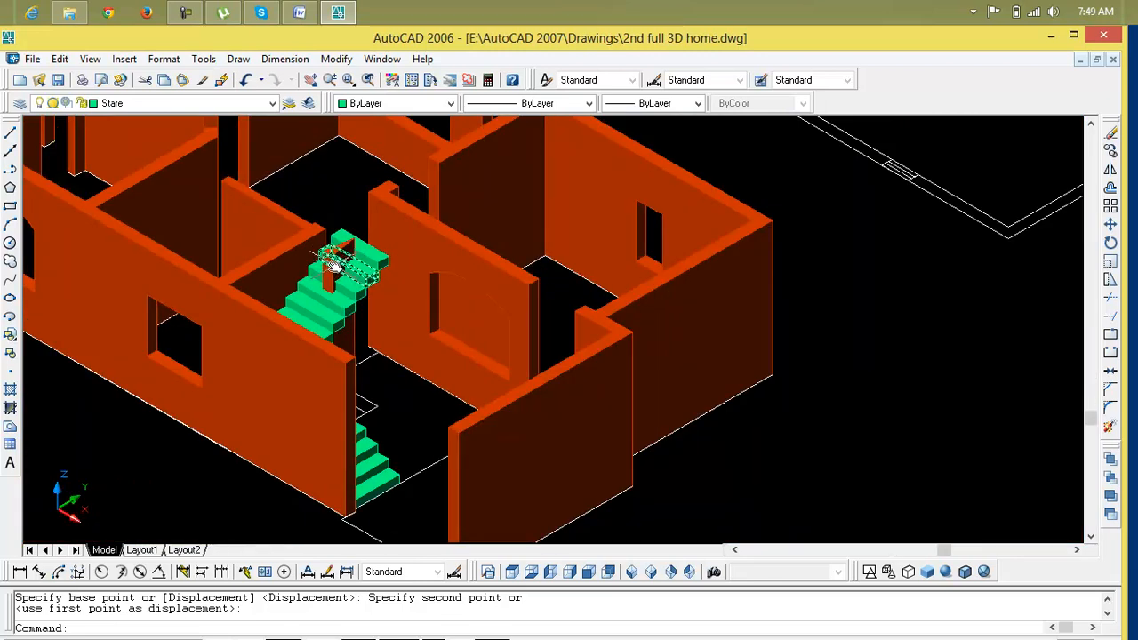
pyautogui.scroll(-1, 332, 264)
pyautogui.scroll(3, 324, 258)
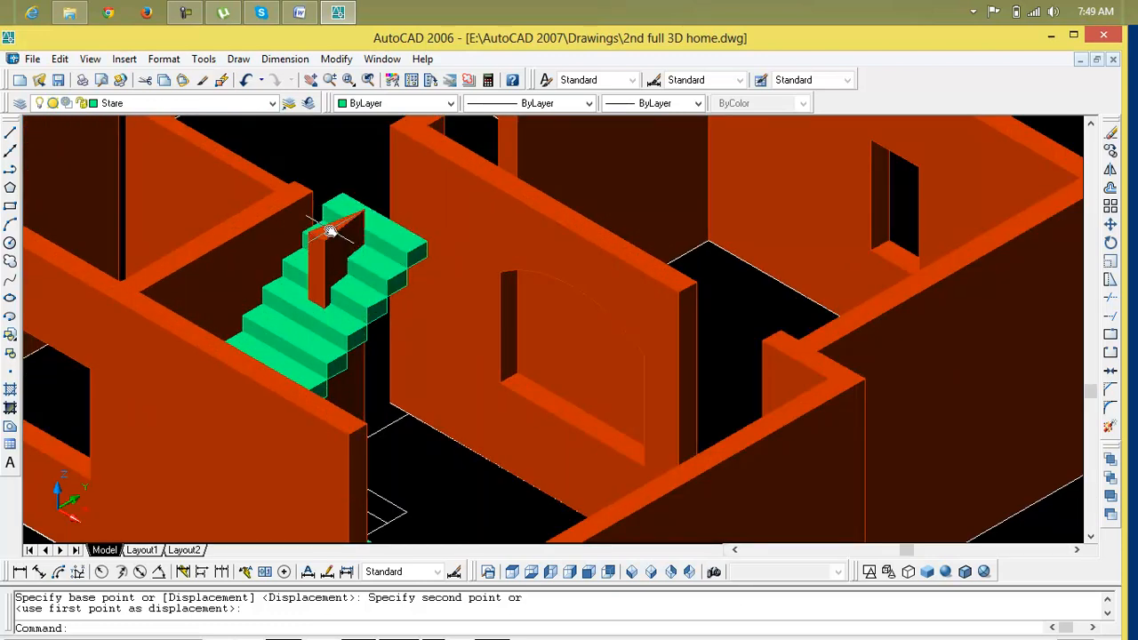
pyautogui.scroll(3, 327, 235)
pyautogui.click(331, 247)
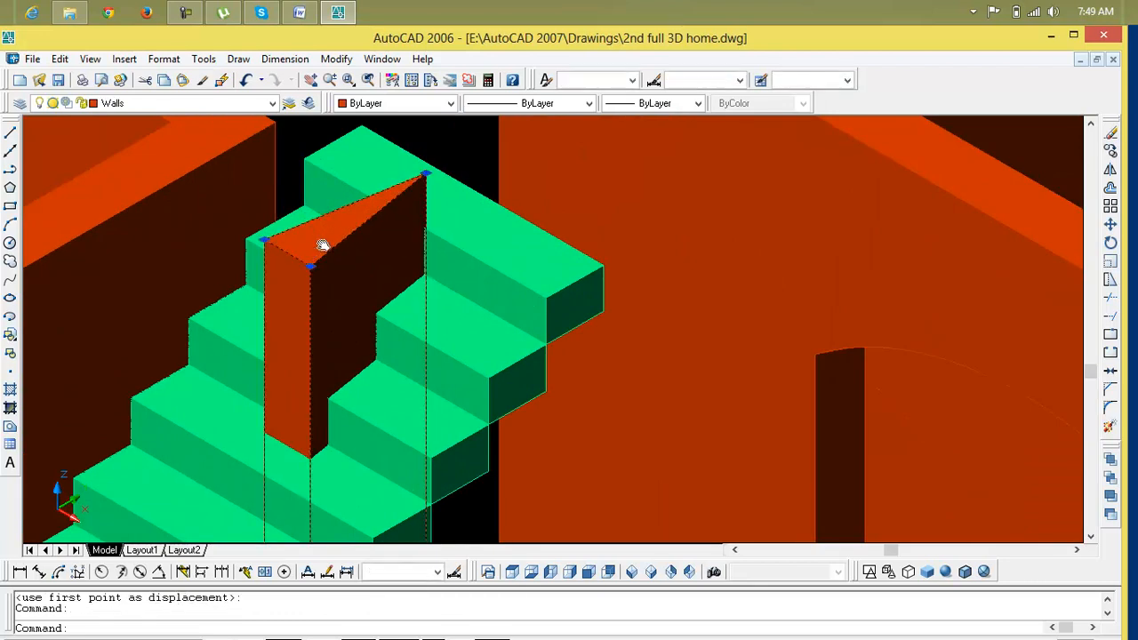
pyautogui.click(310, 266)
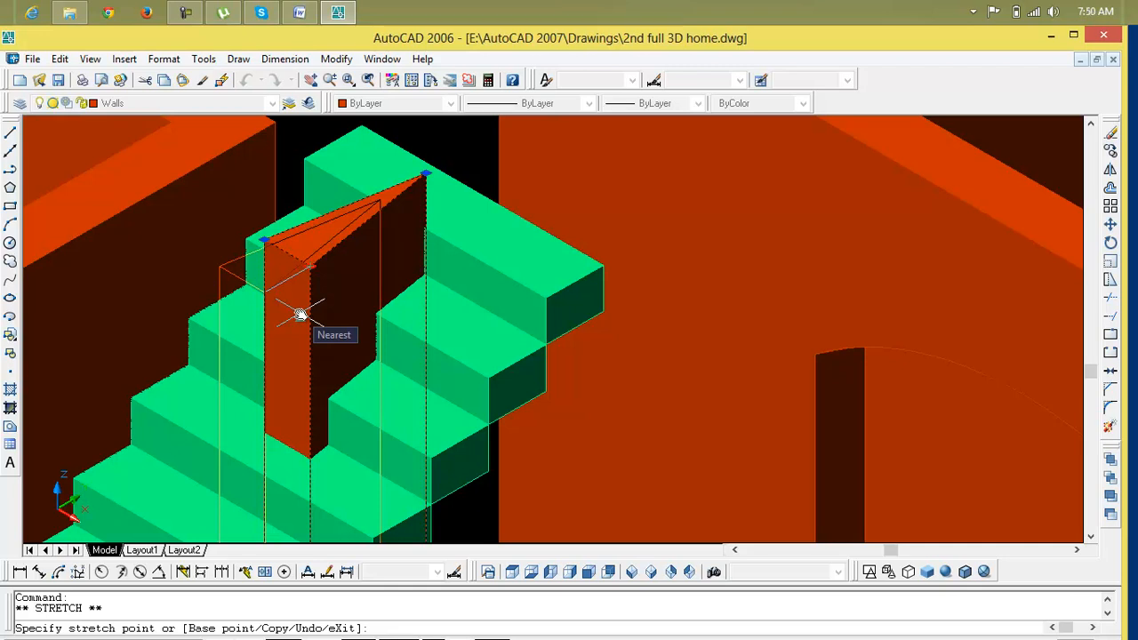
pyautogui.write('8')
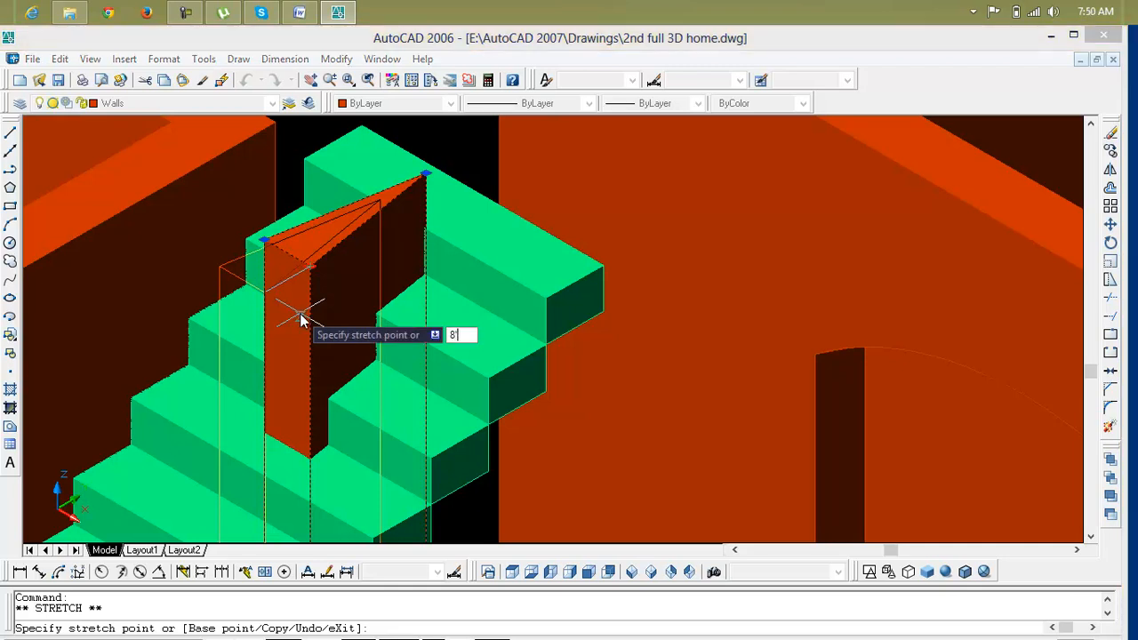
pyautogui.write("'")
pyautogui.press('Return')
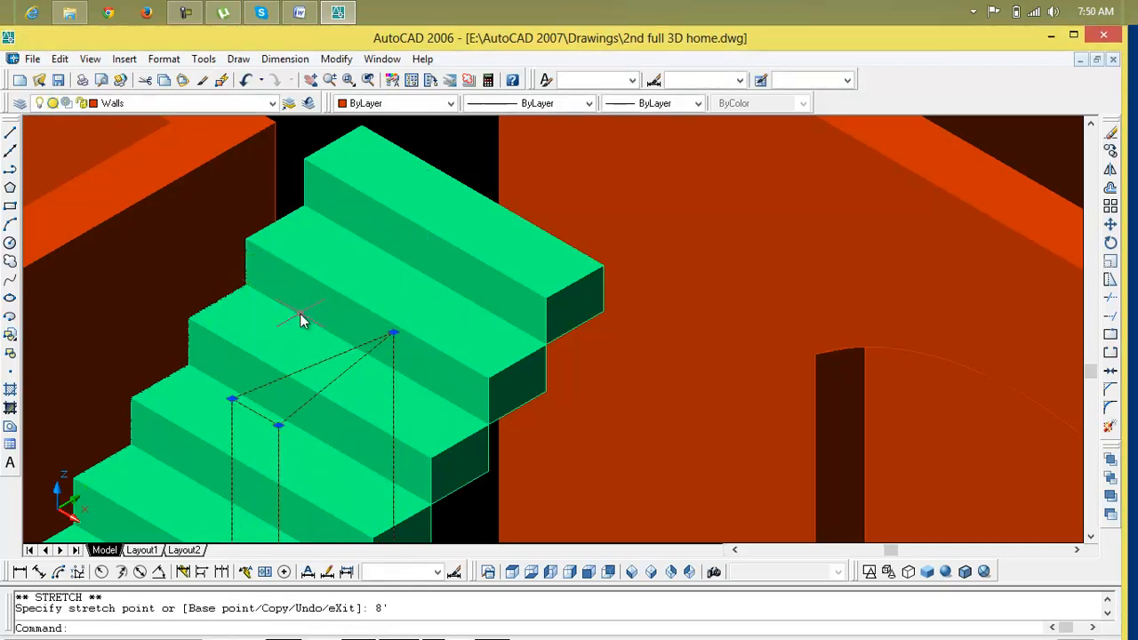
pyautogui.press('Escape')
pyautogui.press('Escape')
# Examine the full staircase within the house walls up close and from a distance, ending with the southwest isometric view.
pyautogui.scroll(-2, 349, 348)
pyautogui.moveTo(367, 365); pyautogui.dragTo(344, 236, button='middle')
pyautogui.scroll(1, 361, 355)
pyautogui.scroll(-3, 363, 360)
pyautogui.scroll(1, 356, 357)
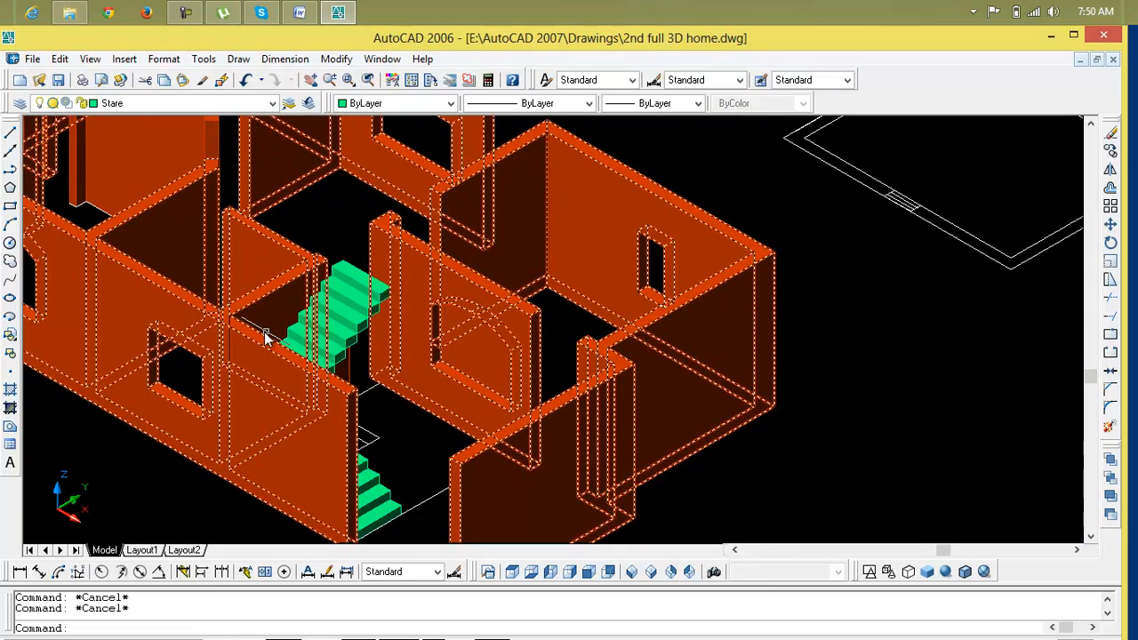
pyautogui.scroll(2, 376, 358)
pyautogui.scroll(-2, 376, 359)
pyautogui.moveTo(376, 358); pyautogui.dragTo(544, 351, button='middle')
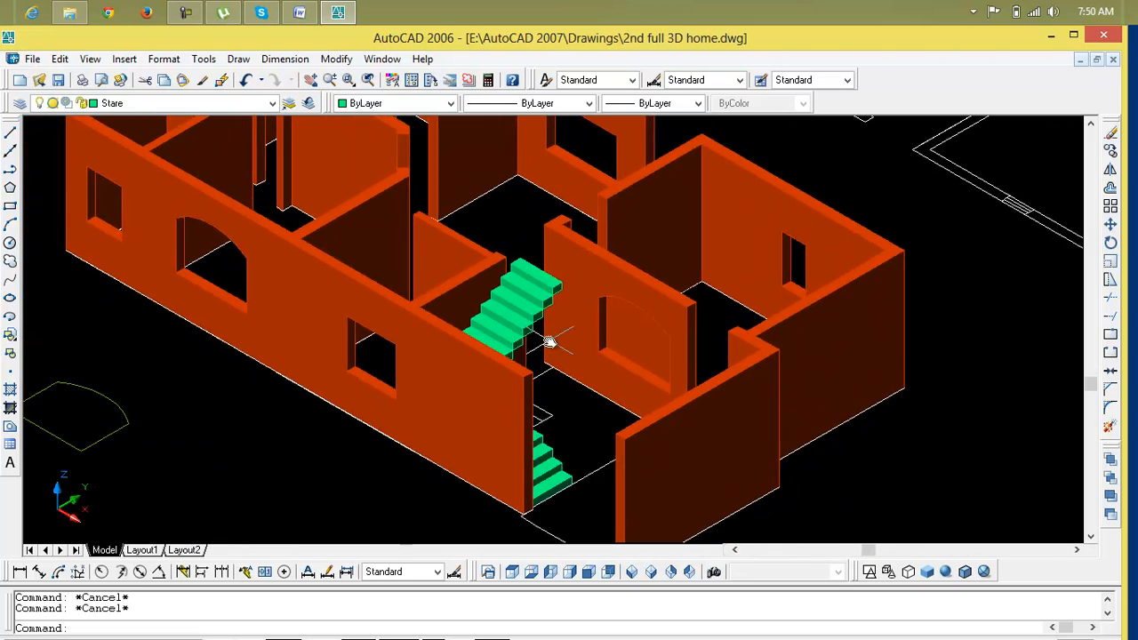
pyautogui.scroll(3, 636, 331)
pyautogui.scroll(-3, 636, 332)
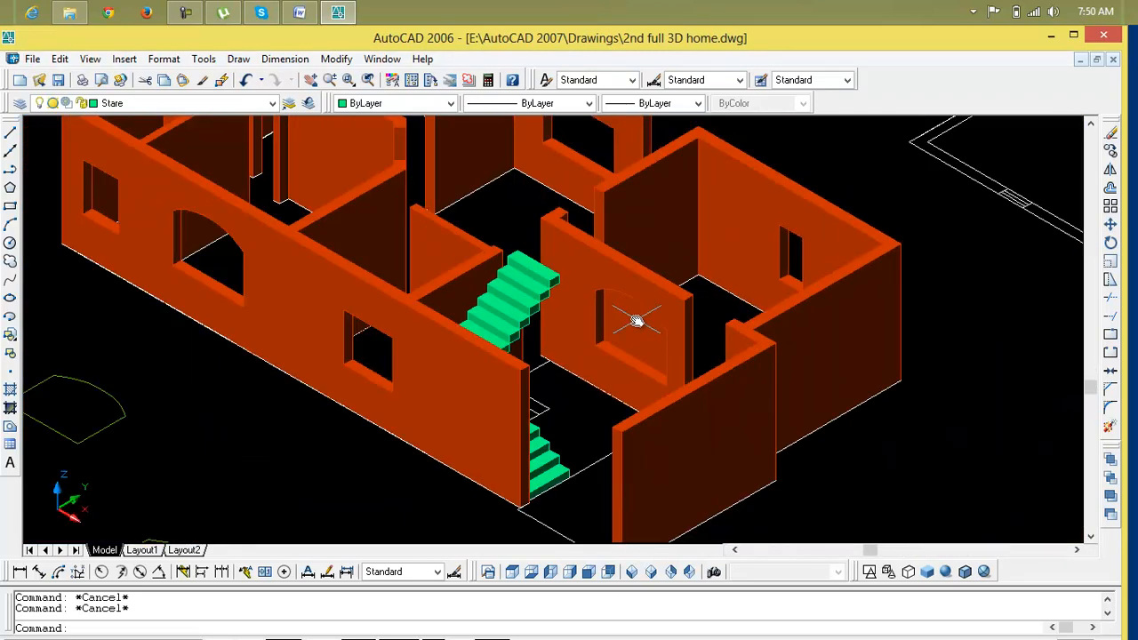
pyautogui.scroll(1, 528, 302)
pyautogui.scroll(1, 528, 302)
pyautogui.scroll(2, 452, 249)
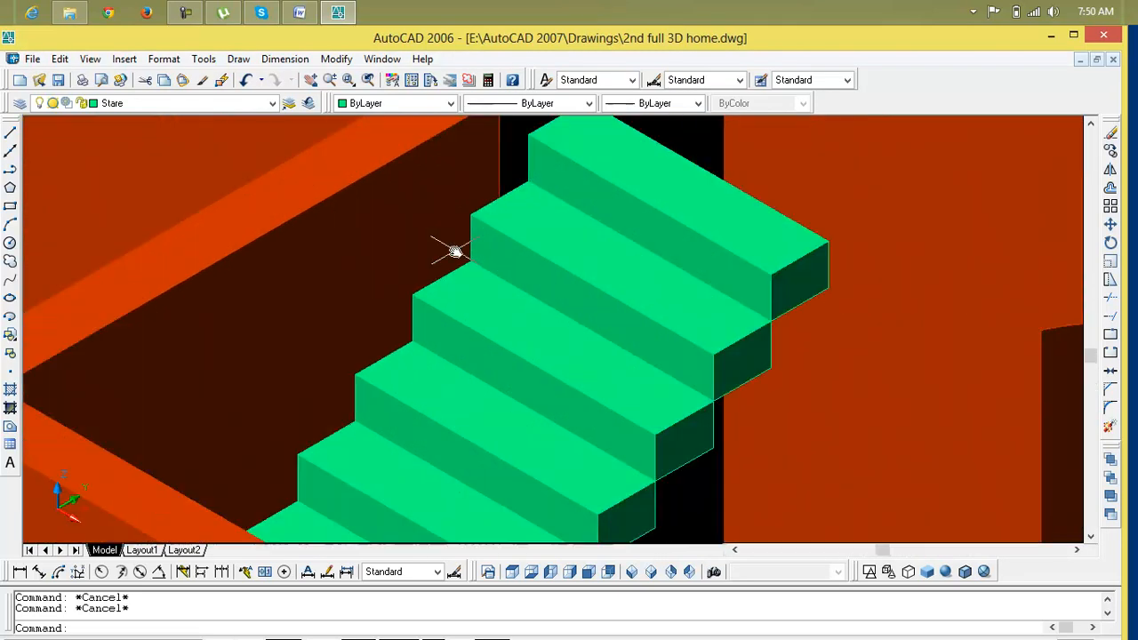
pyautogui.scroll(-4, 500, 164)
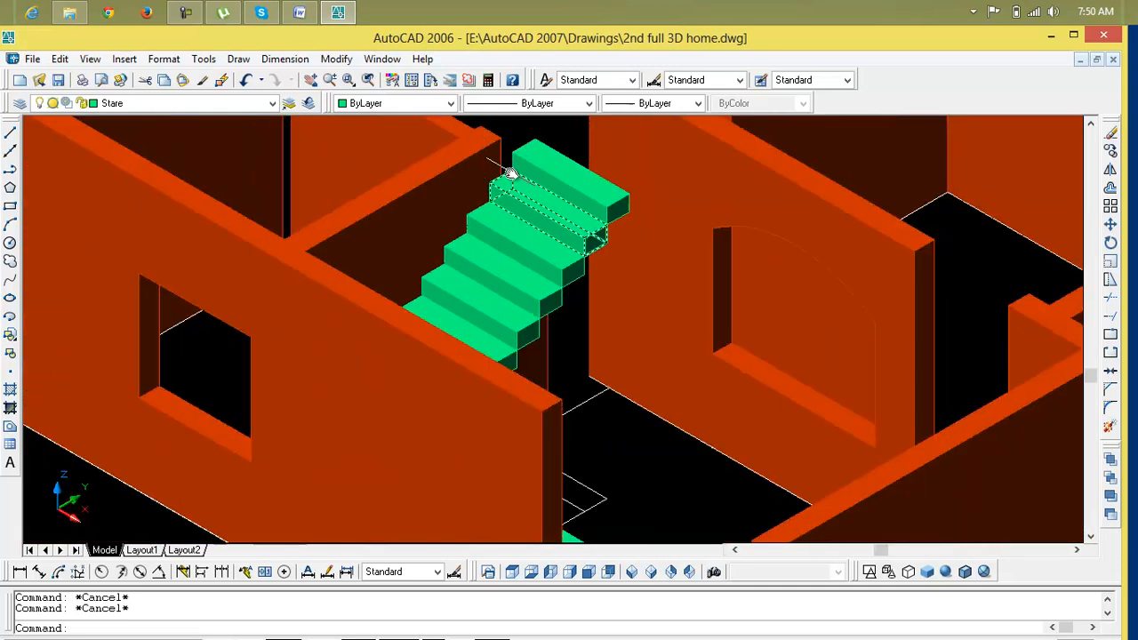
pyautogui.scroll(-4, 566, 213)
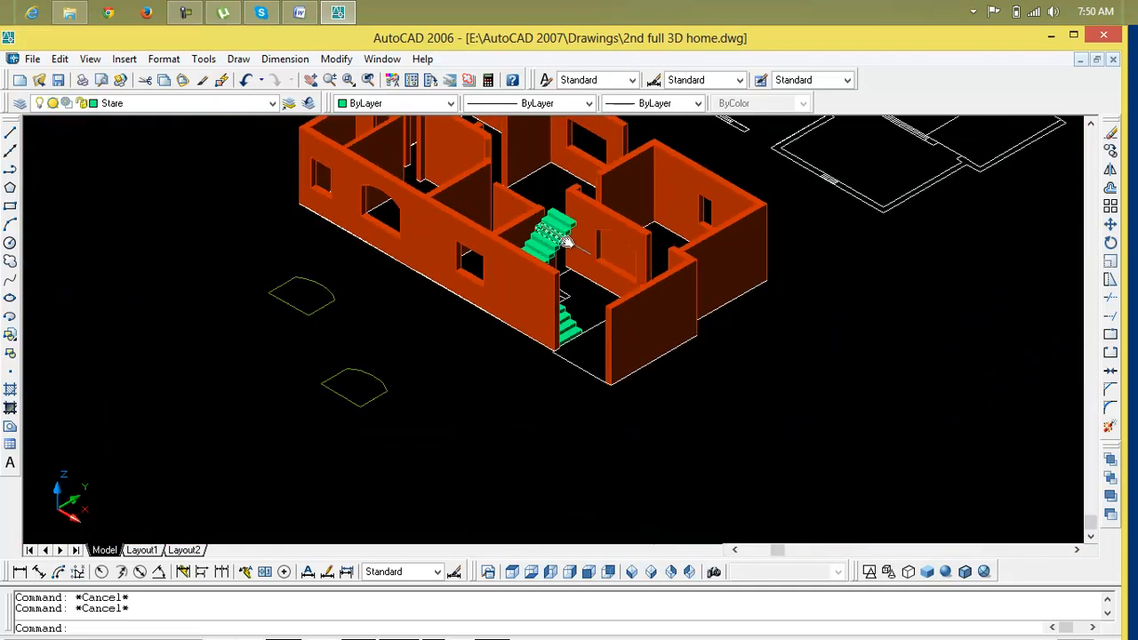
pyautogui.scroll(2, 541, 254)
pyautogui.scroll(-1, 513, 233)
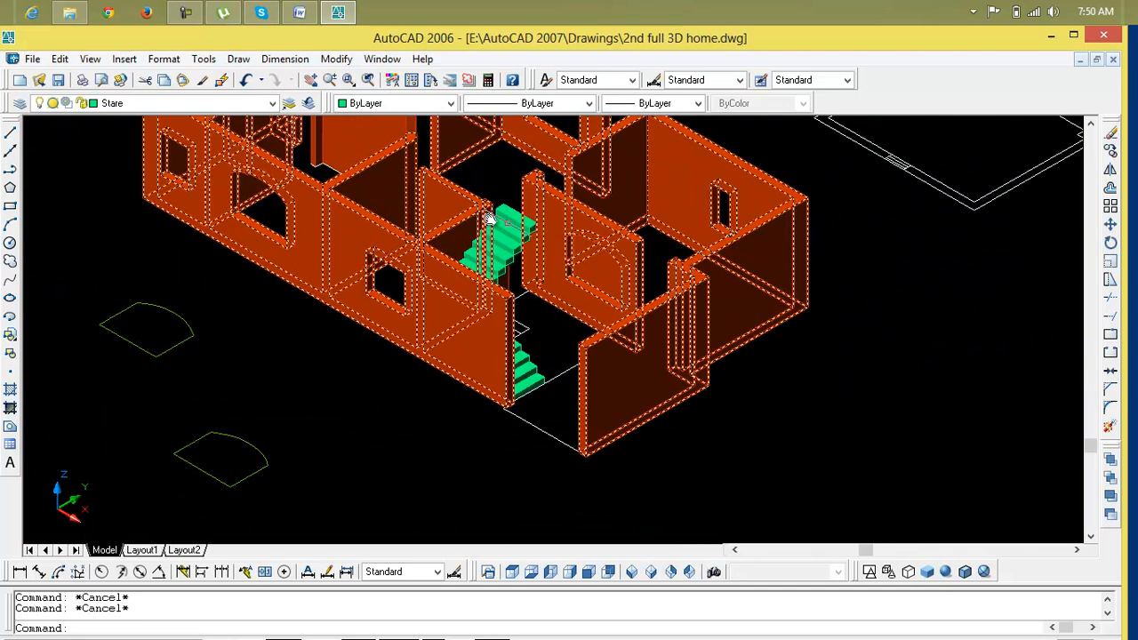
pyautogui.scroll(-2, 561, 224)
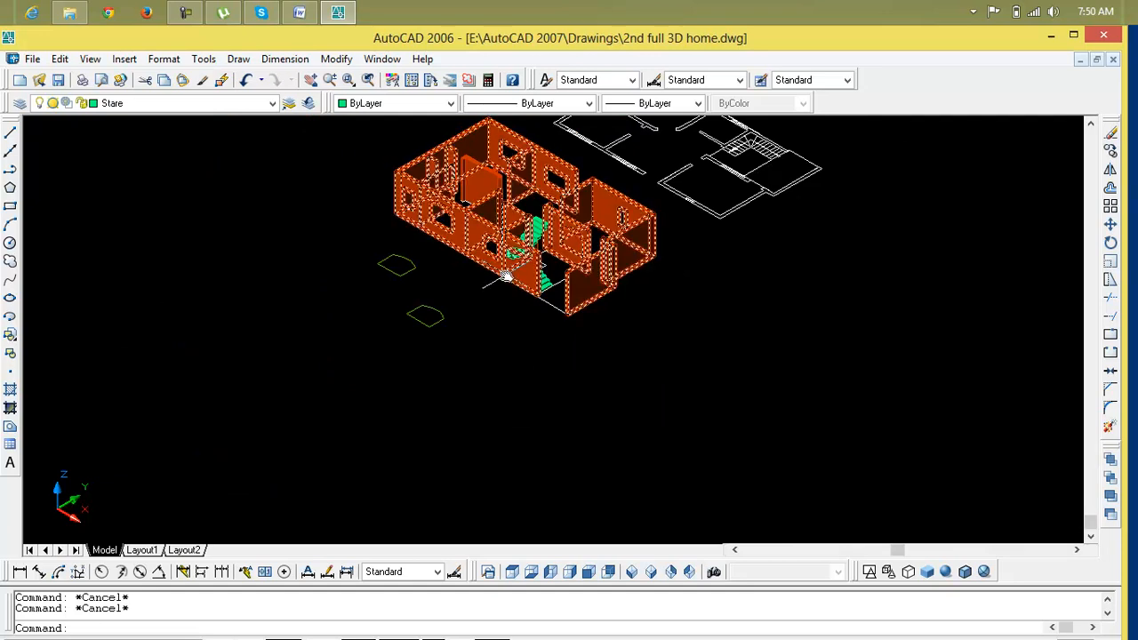
pyautogui.click(630, 574)
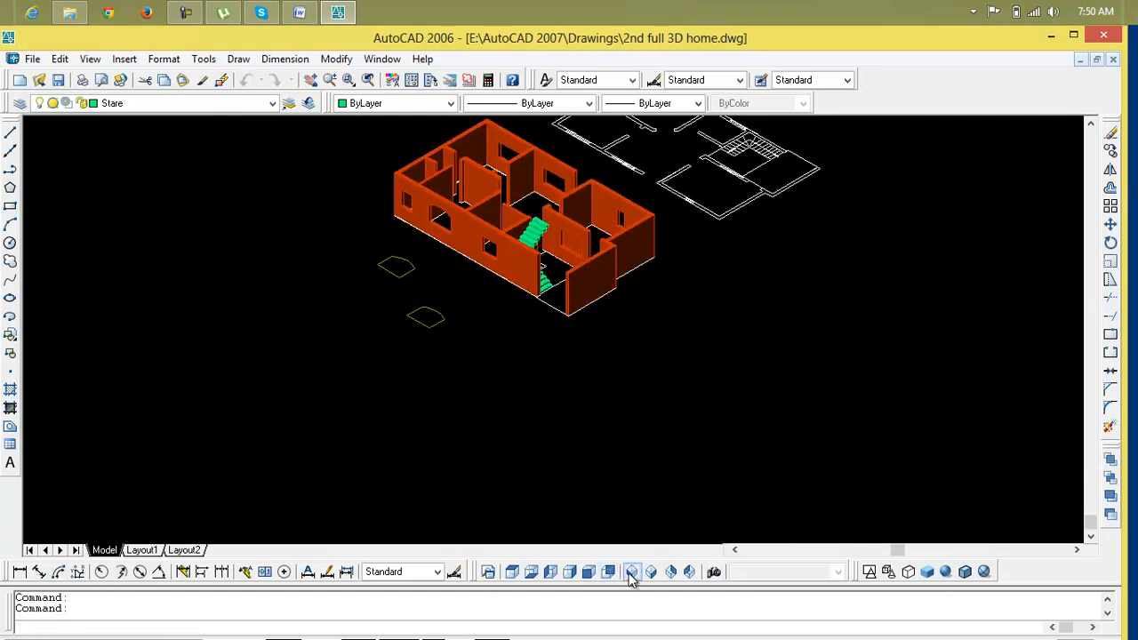
# Examine the house and staircase from the southeast, northeast and northwest isometric views, including the arched outline on the interior wall.
pyautogui.click(651, 573)
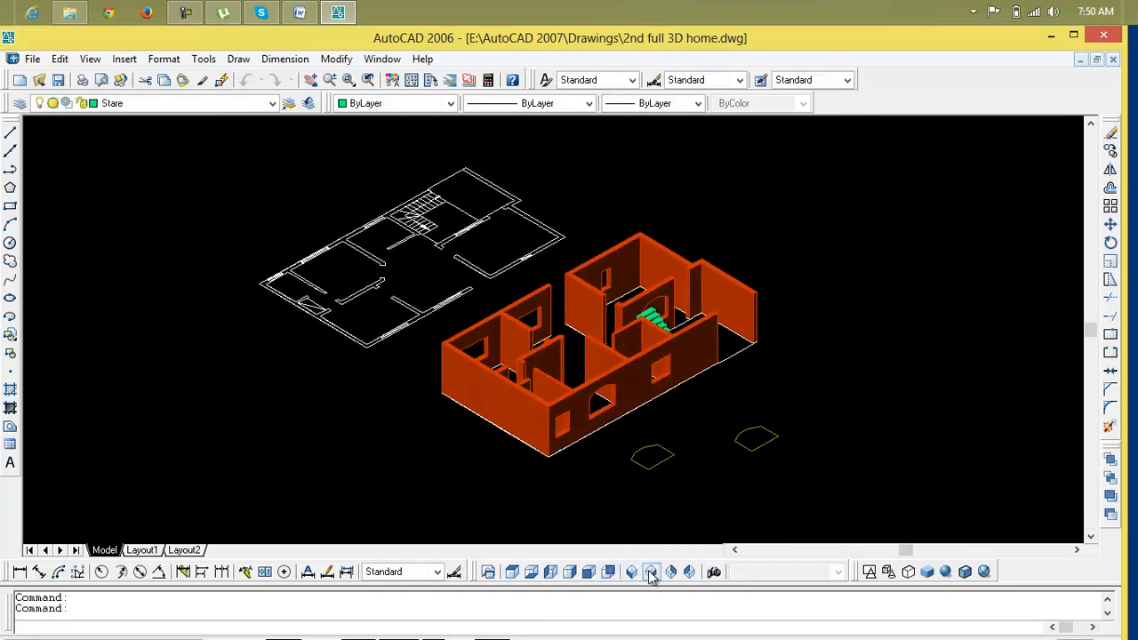
pyautogui.click(670, 571)
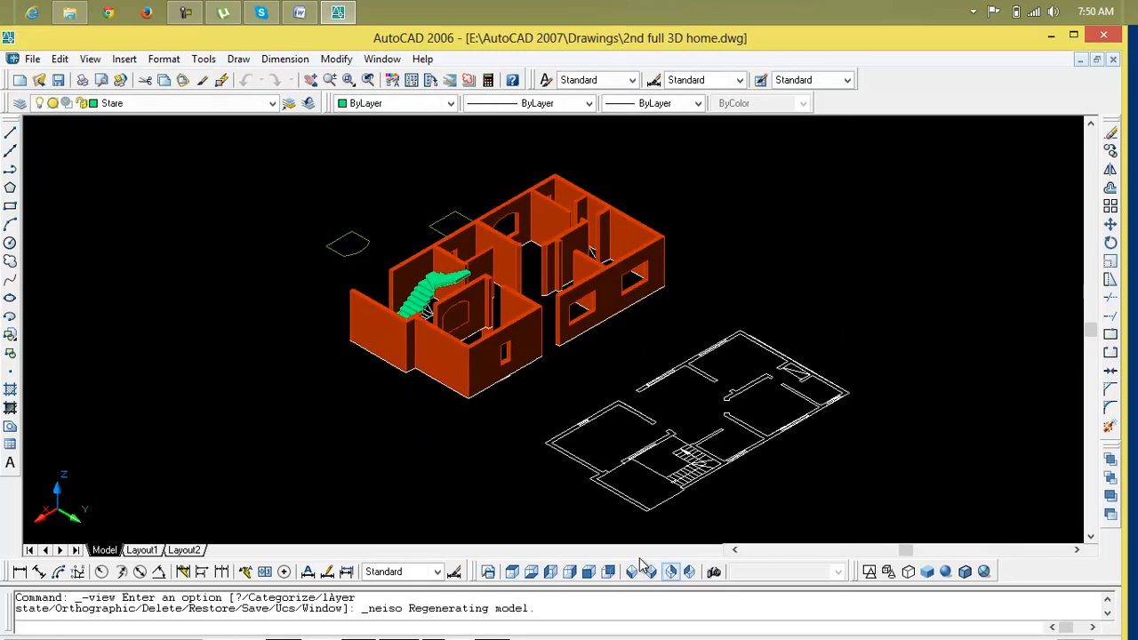
pyautogui.scroll(6, 481, 303)
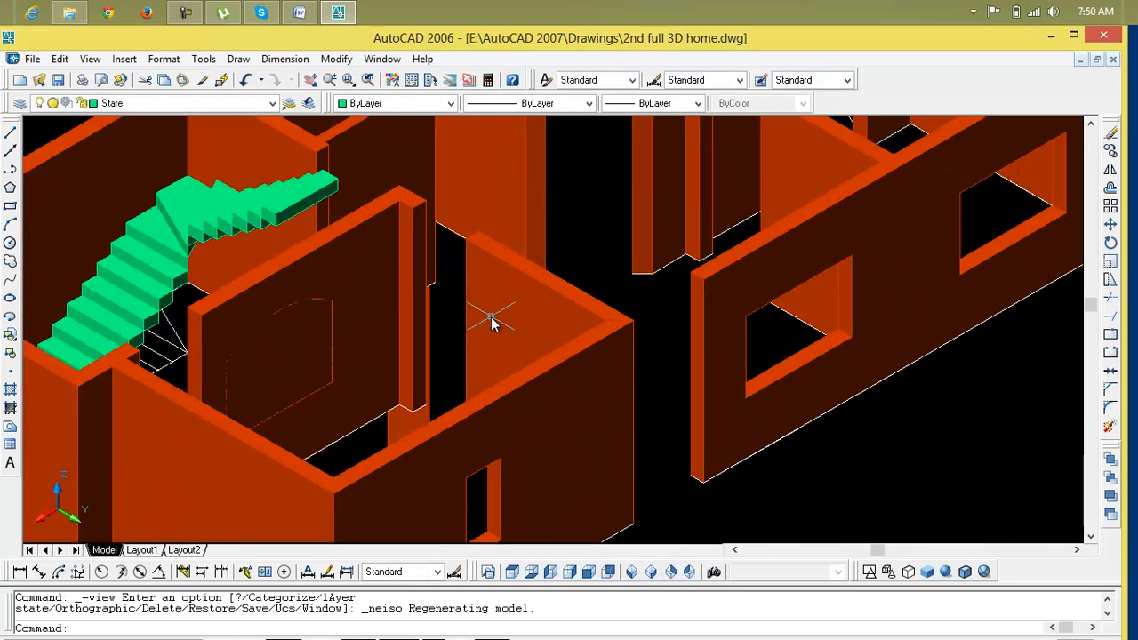
pyautogui.click(690, 571)
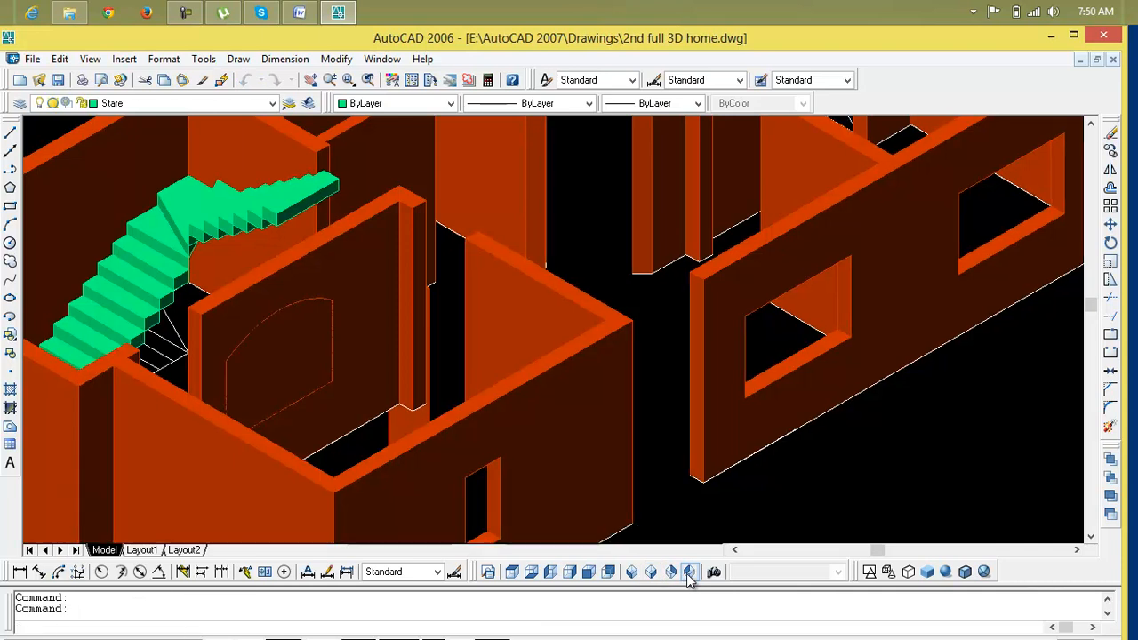
pyautogui.scroll(6, 580, 266)
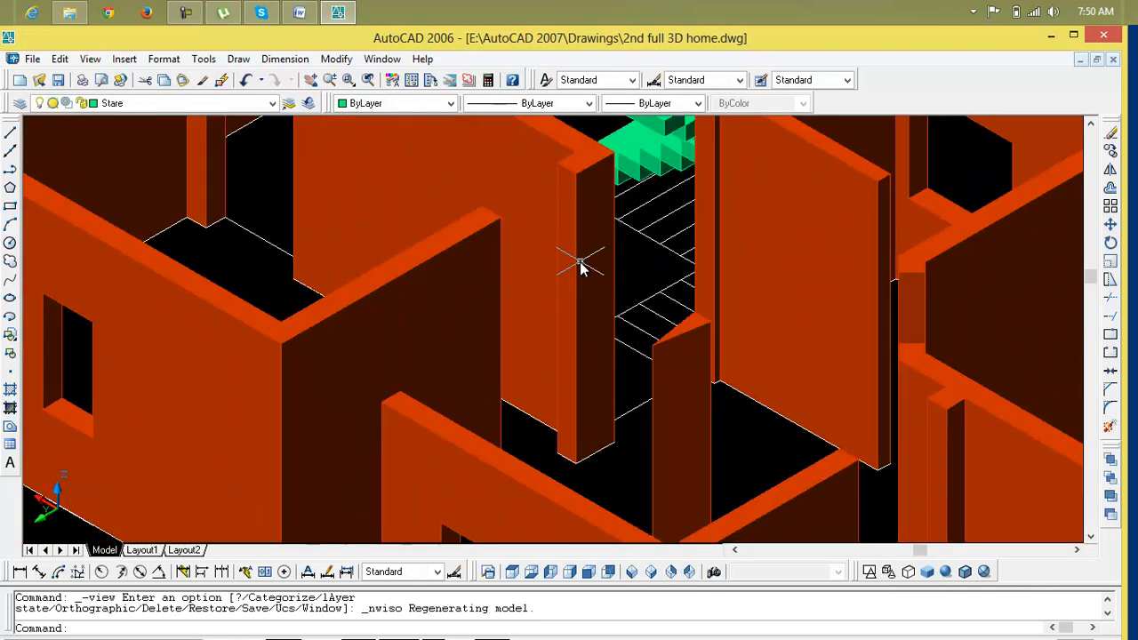
pyautogui.scroll(-3, 580, 267)
pyautogui.scroll(-2, 580, 267)
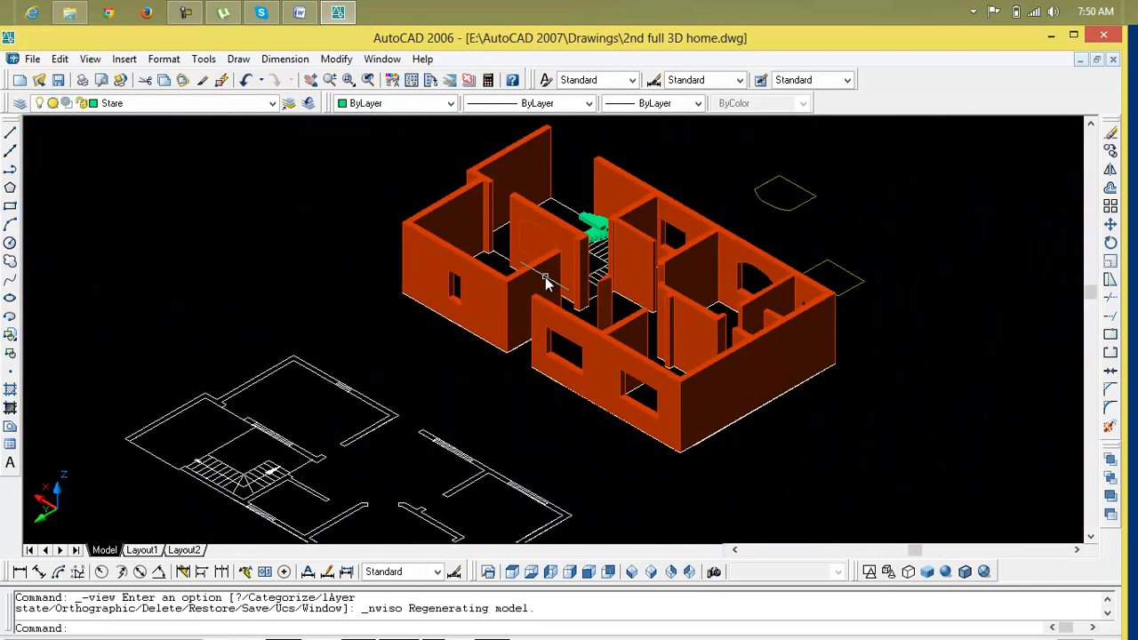
pyautogui.scroll(4, 526, 253)
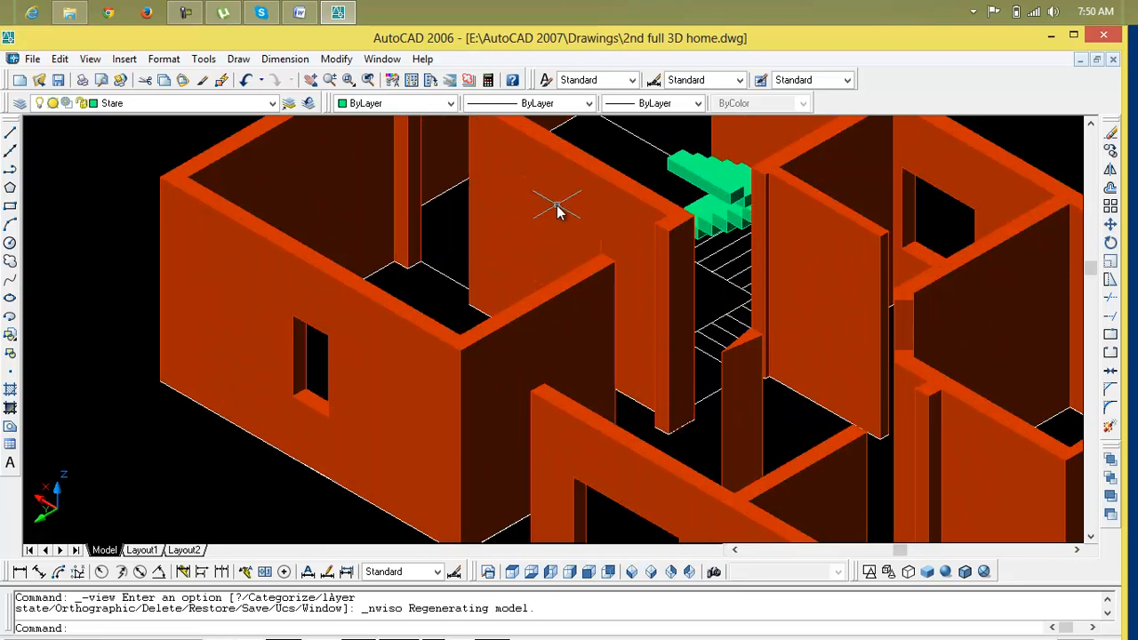
pyautogui.hotkey('ctrl', 'a')
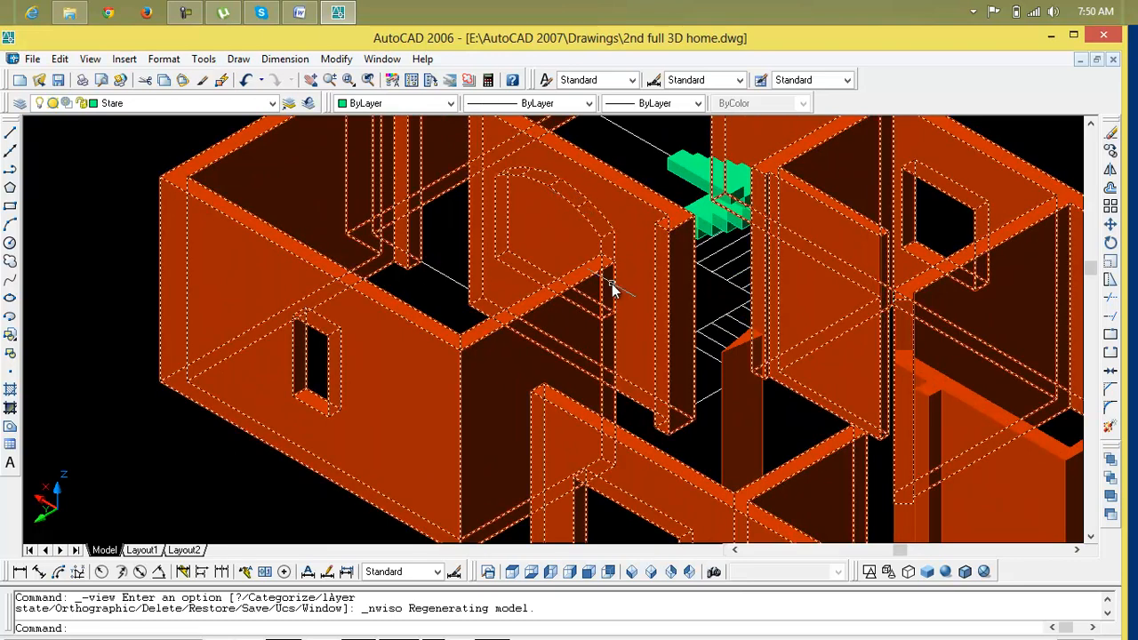
pyautogui.scroll(-4, 622, 293)
pyautogui.scroll(5, 580, 274)
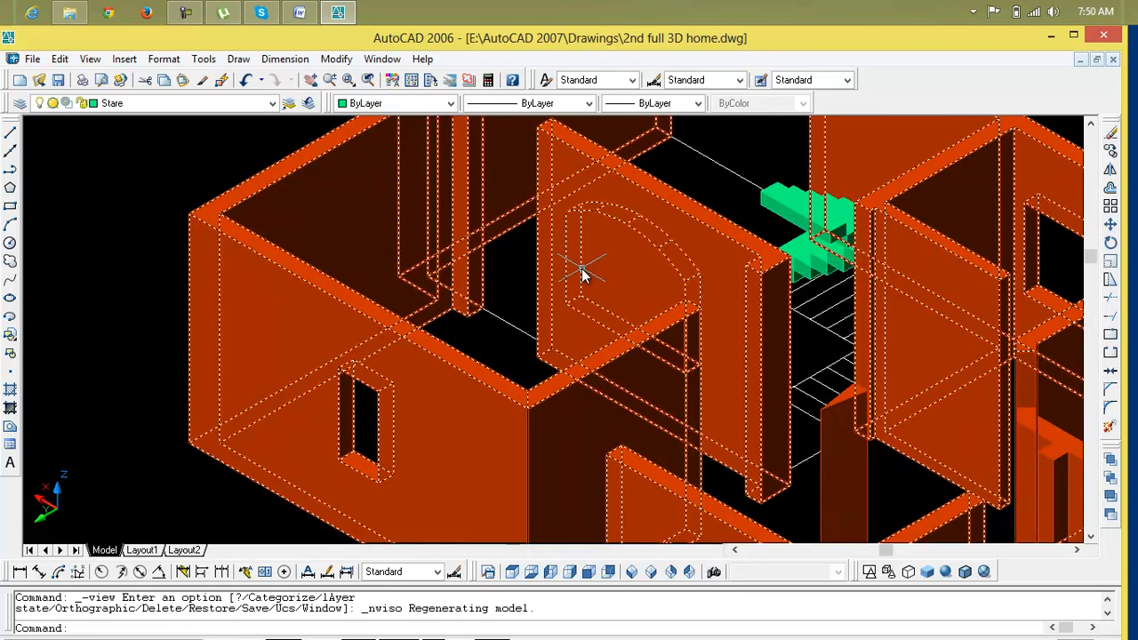
pyautogui.press('Escape')
pyautogui.press('Escape')
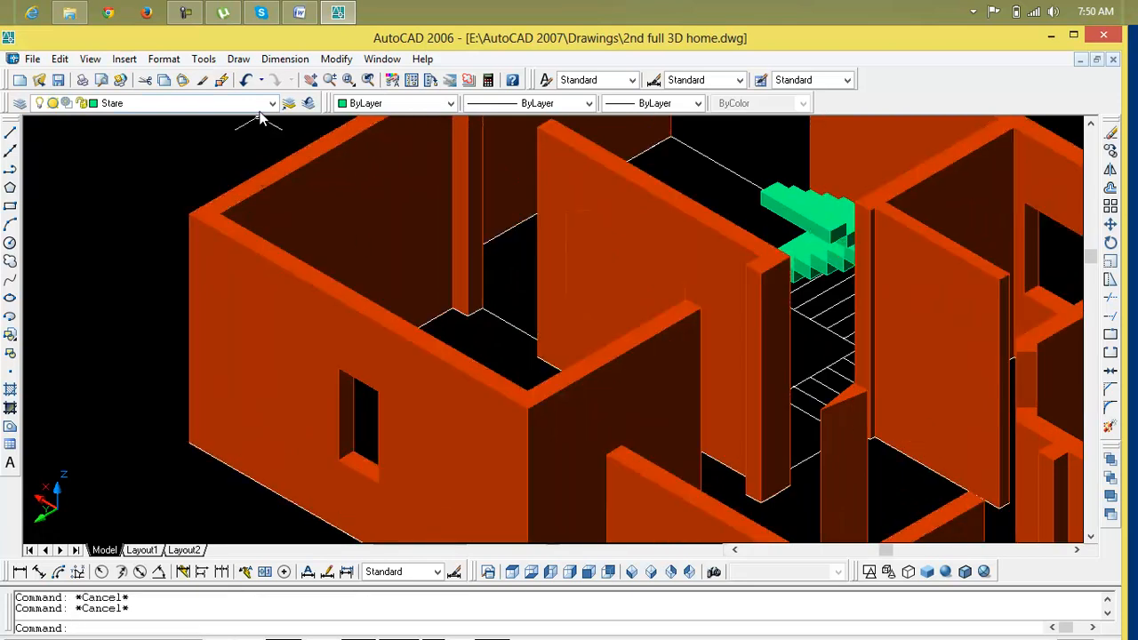
# Try to subtract the arched window shape from the house's wall solid.
pyautogui.write('su')
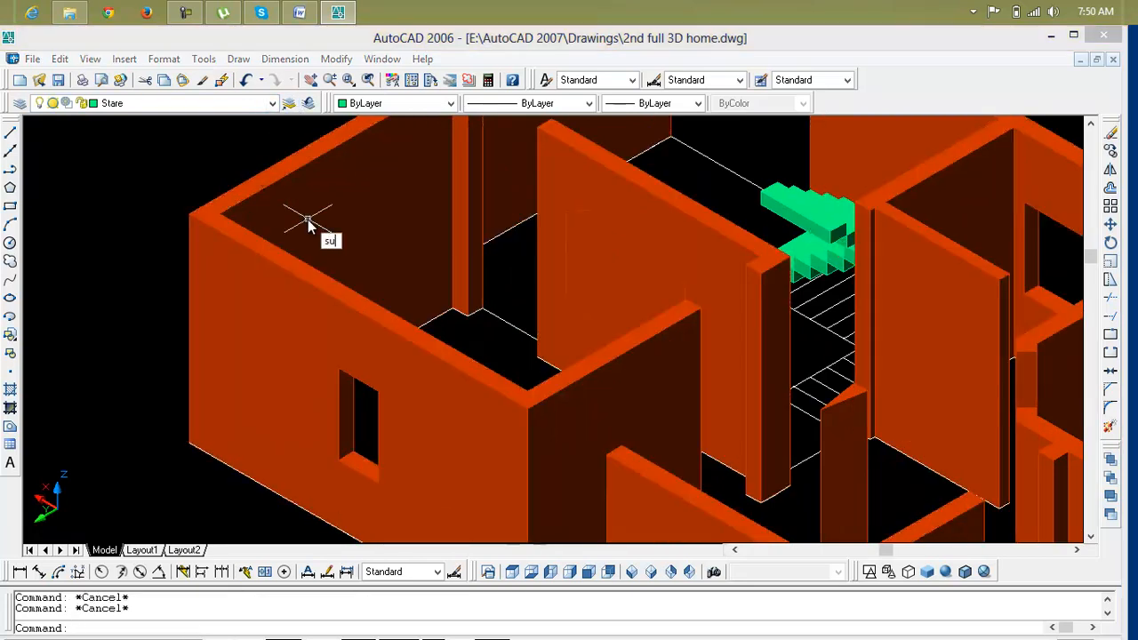
pyautogui.press('Return')
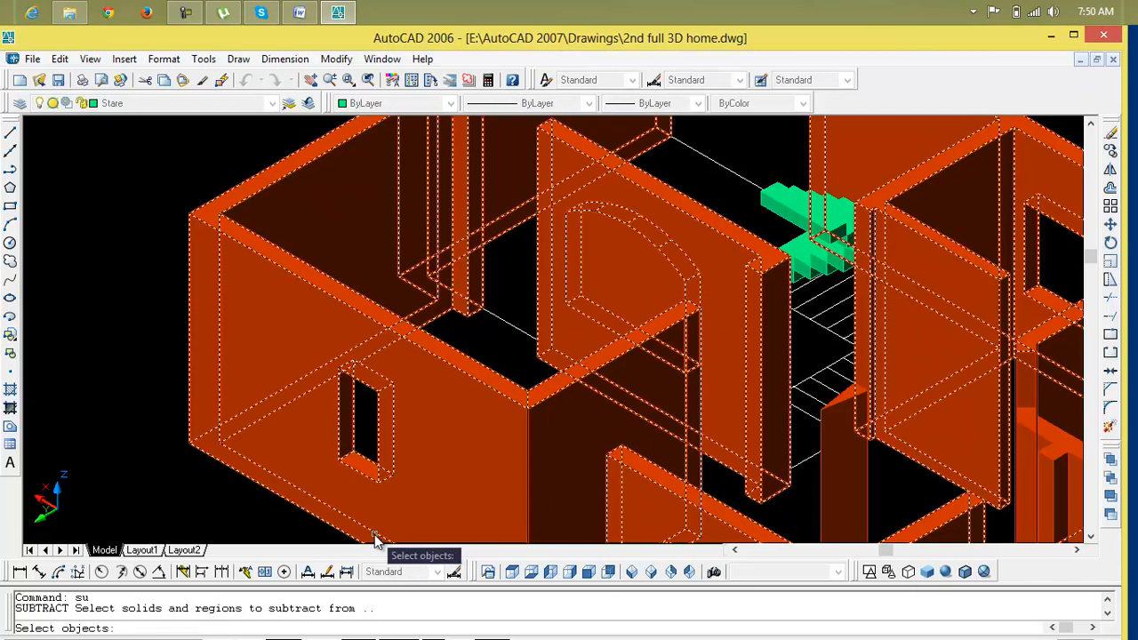
pyautogui.click(383, 492)
pyautogui.press('Return')
pyautogui.click(583, 324)
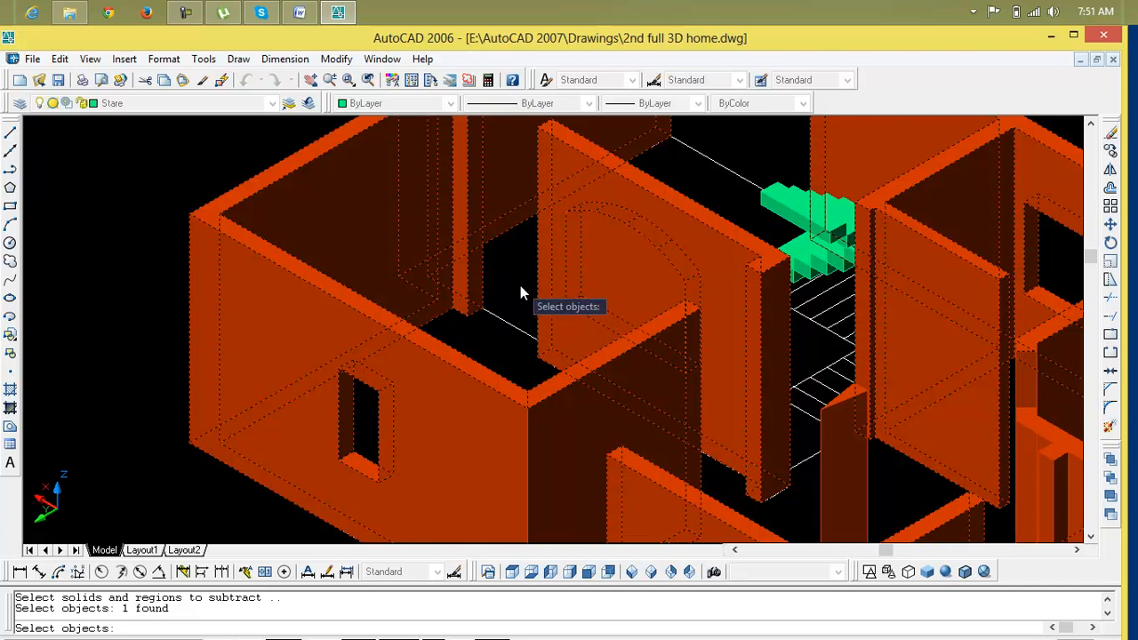
pyautogui.press('Return')
pyautogui.press('Escape')
pyautogui.press('Escape')
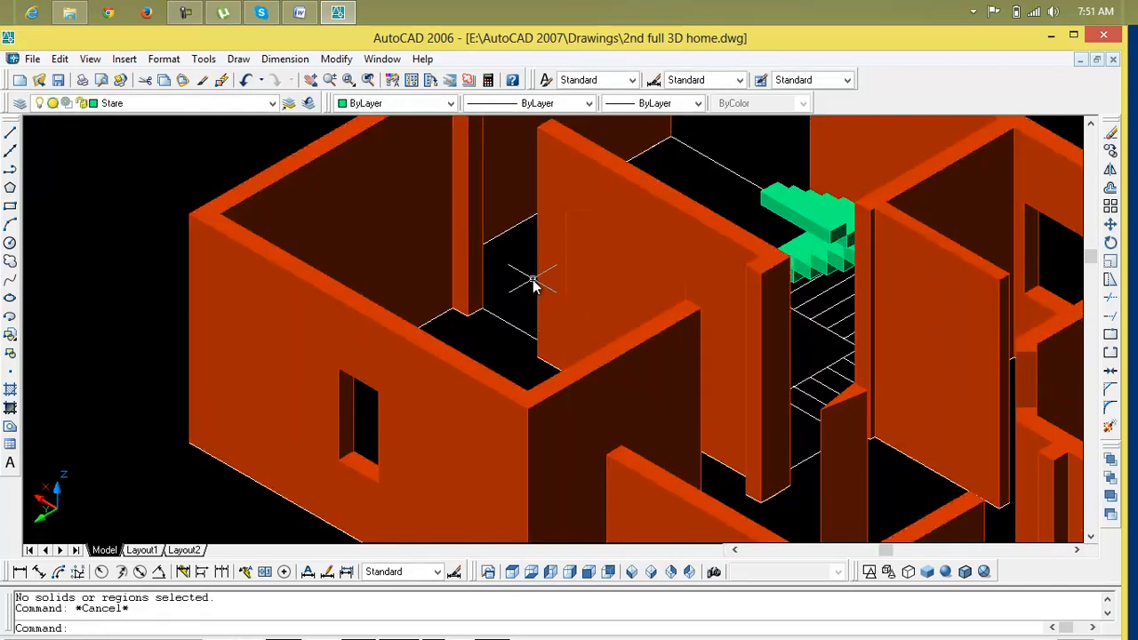
pyautogui.write('su')
pyautogui.press('Return')
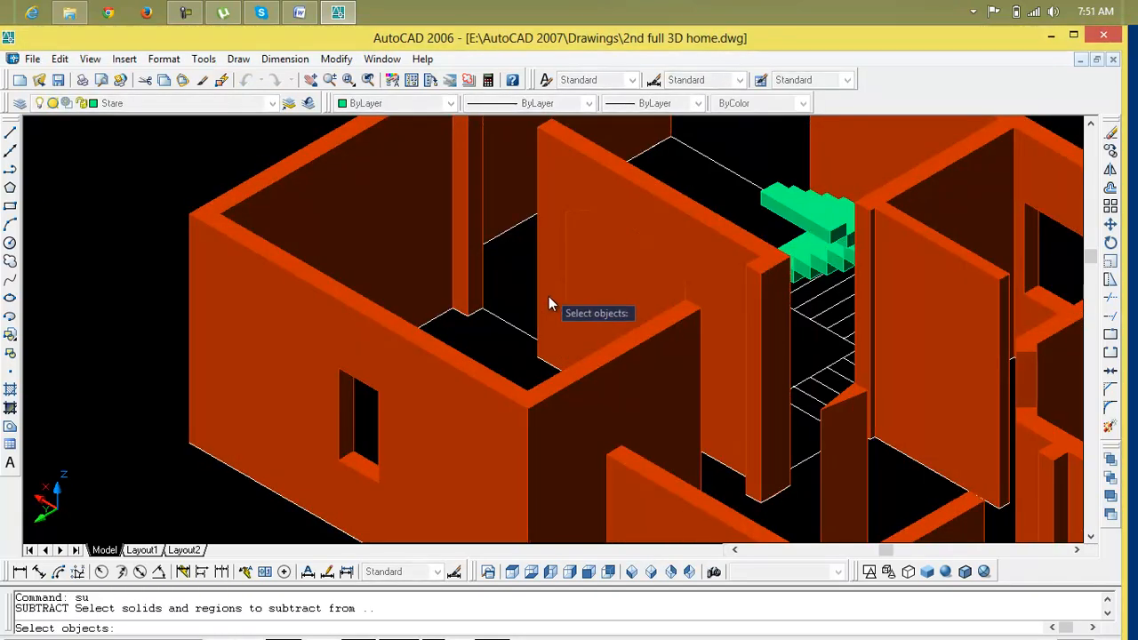
pyautogui.click(785, 488)
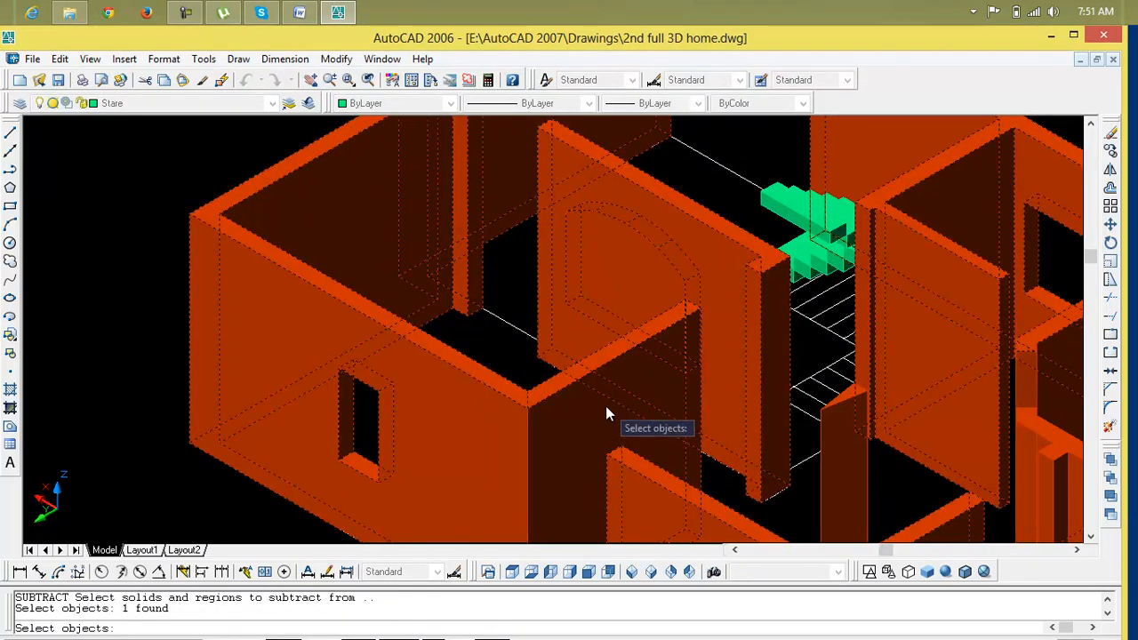
pyautogui.press('Return')
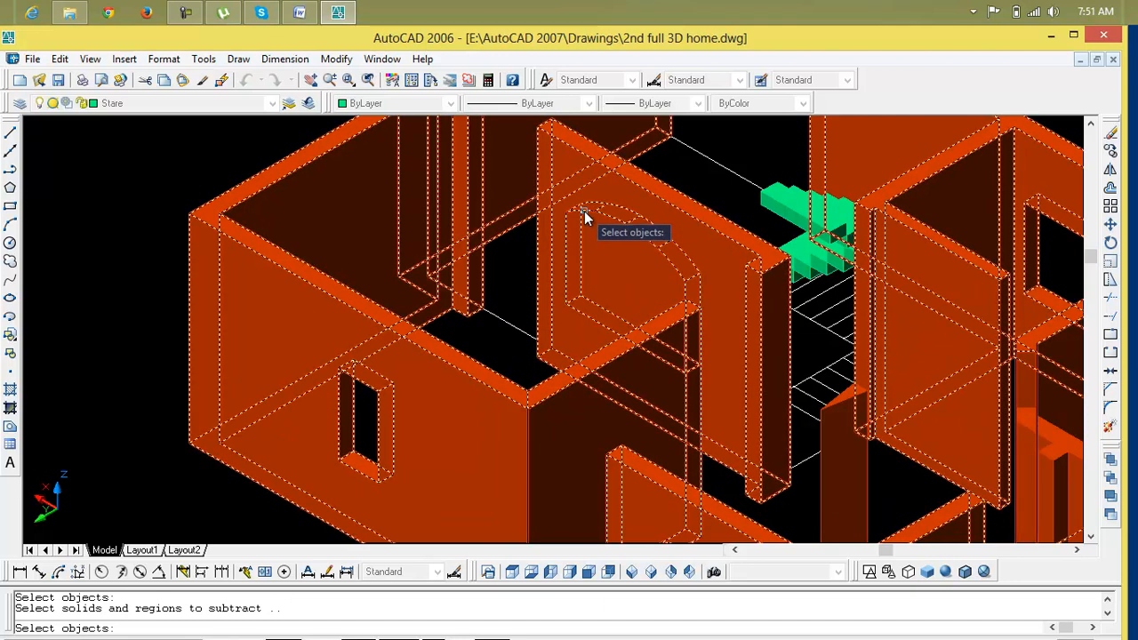
pyautogui.press('Escape')
pyautogui.press('Escape')
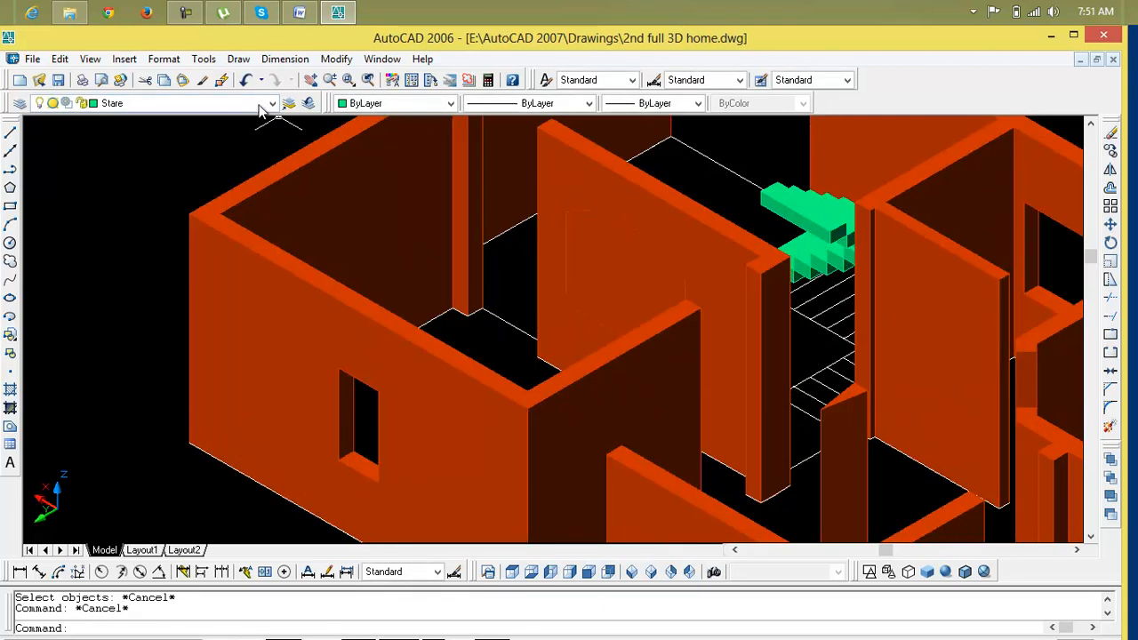
# Make Walls the current layer.
pyautogui.click(273, 107)
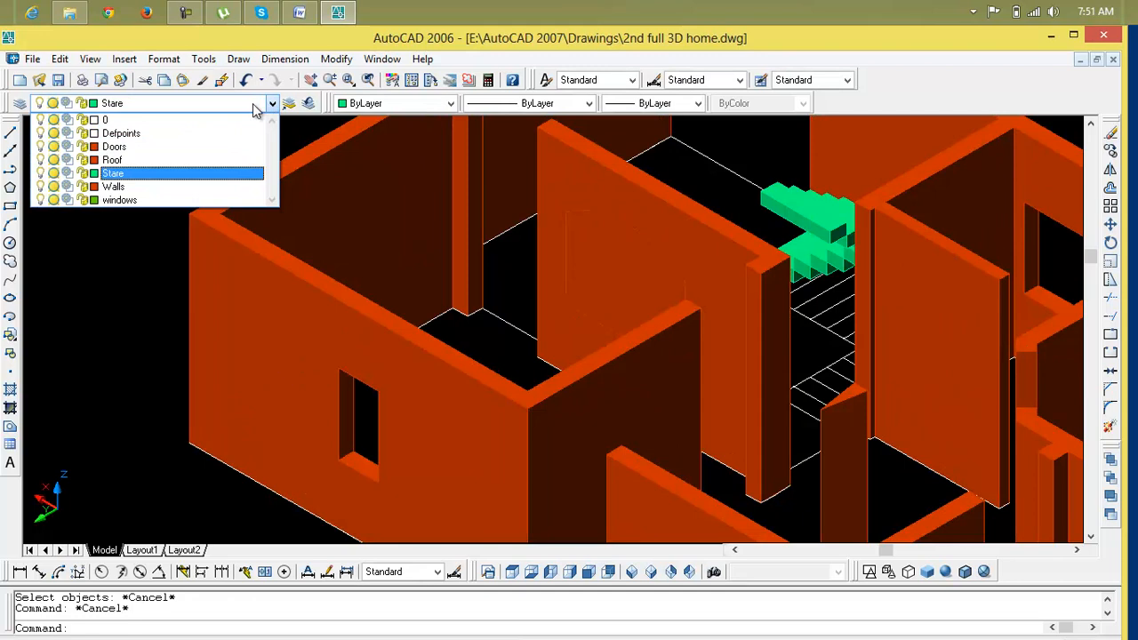
pyautogui.click(149, 189)
pyautogui.hotkey('ctrl', 'a')
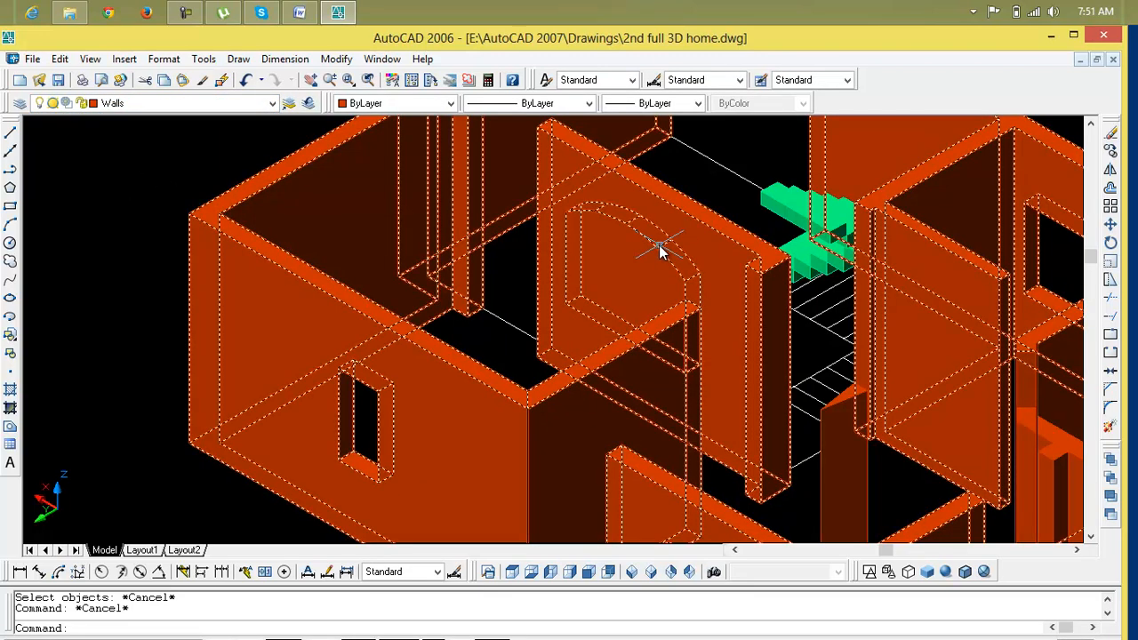
# Retry subtracting the arched shape in the interior wall from the wall solid with Walls as the current layer.
pyautogui.write('su')
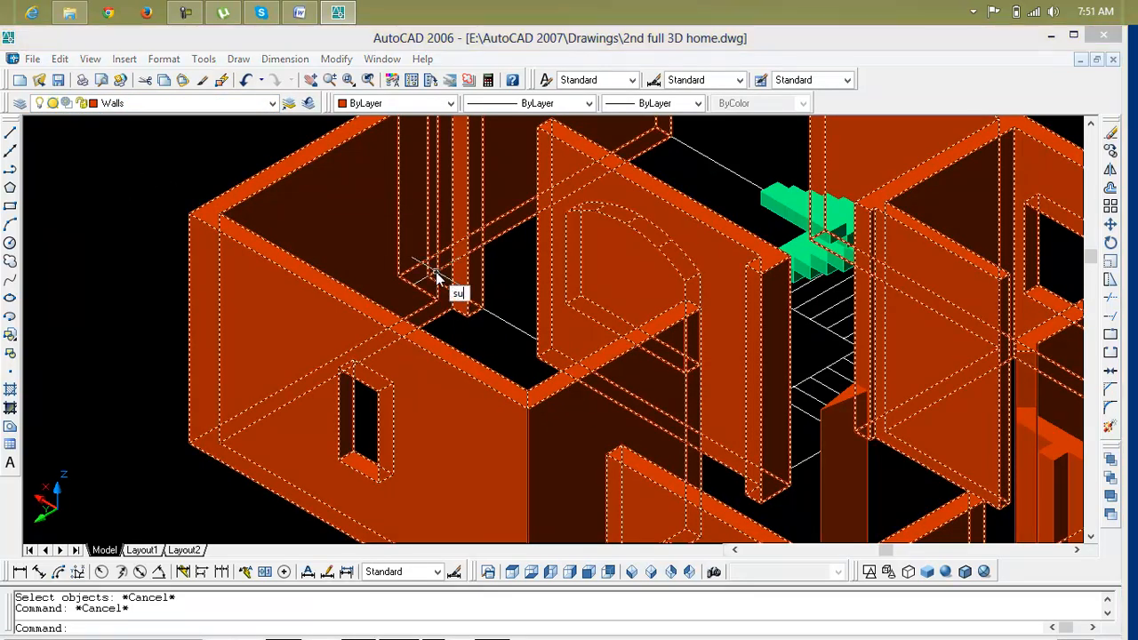
pyautogui.press('Return')
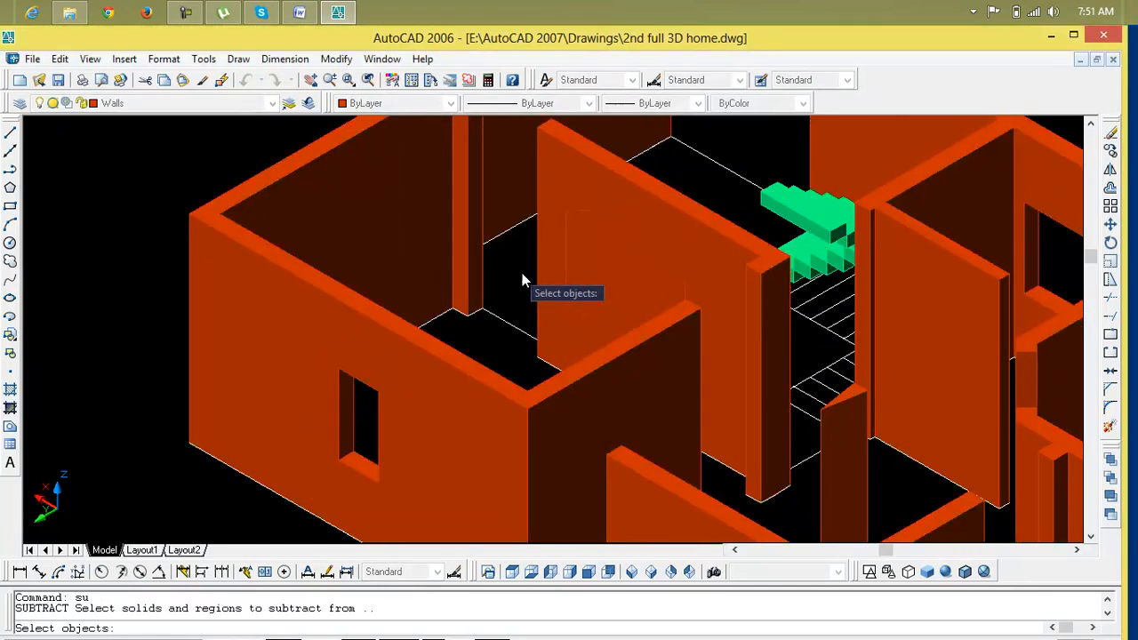
pyautogui.click(699, 457)
pyautogui.press('Return')
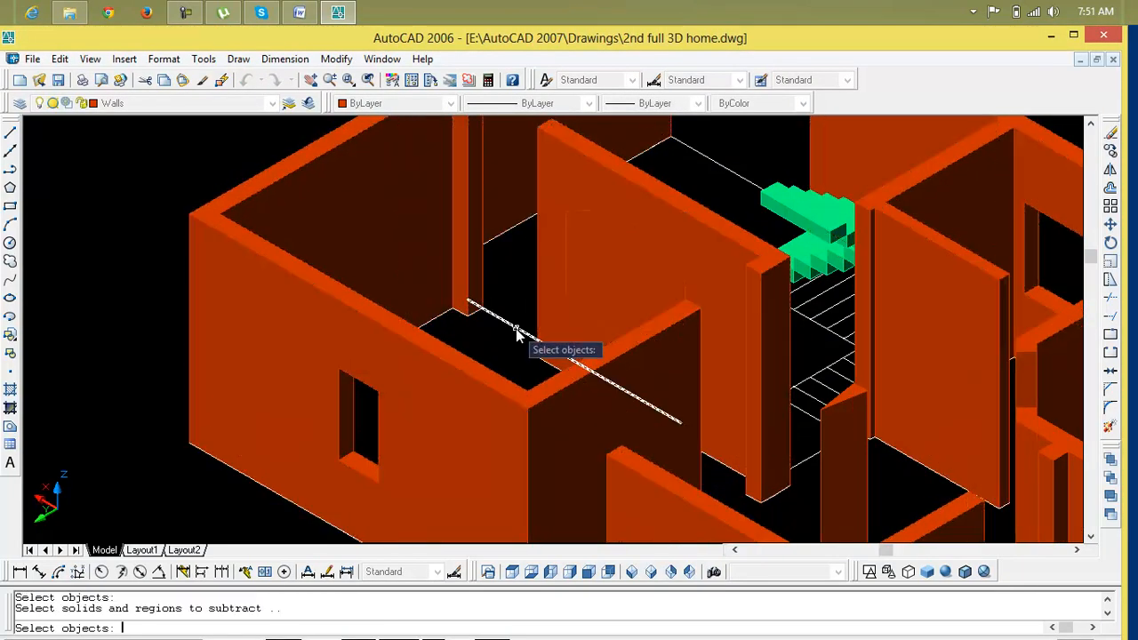
pyautogui.click(564, 291)
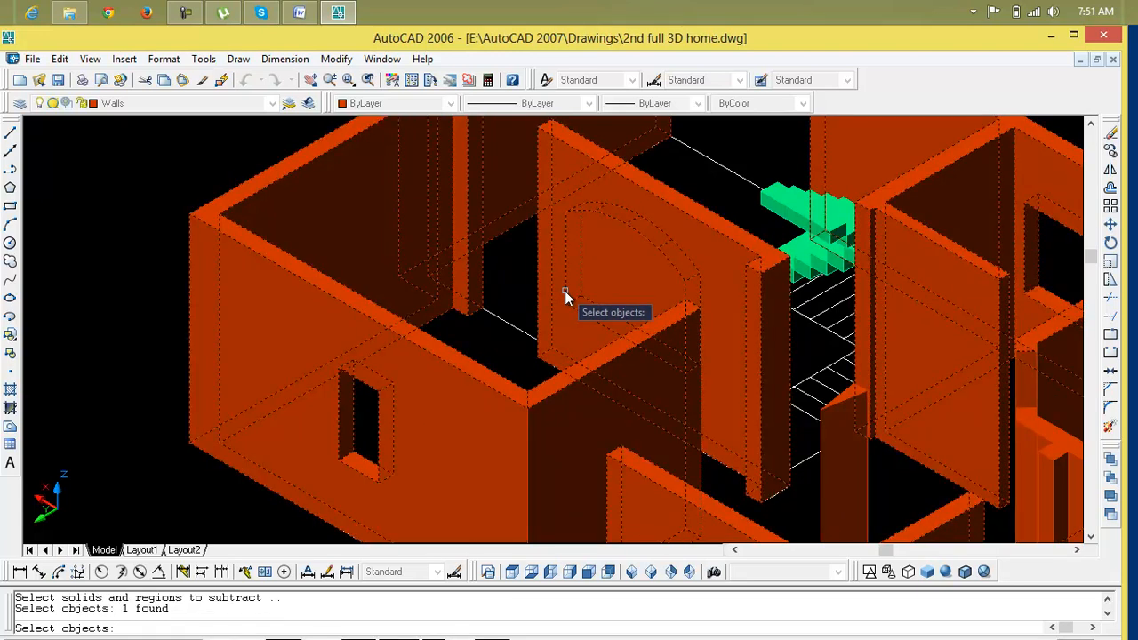
pyautogui.keyDown('shift'); pyautogui.click(462, 264); pyautogui.keyUp('shift')
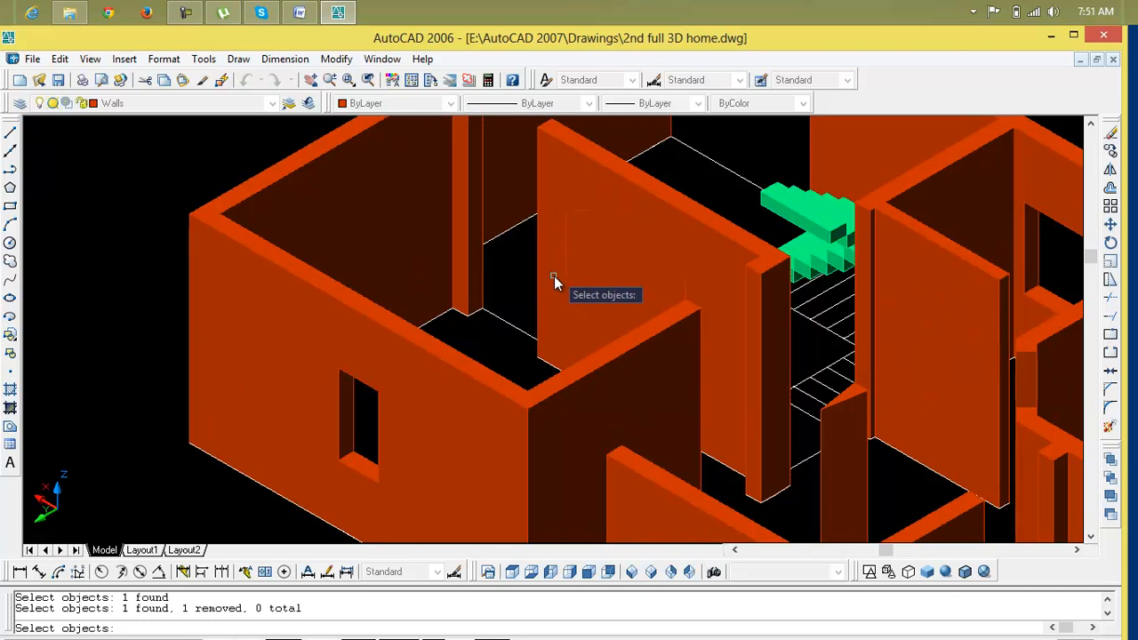
pyautogui.press('Return')
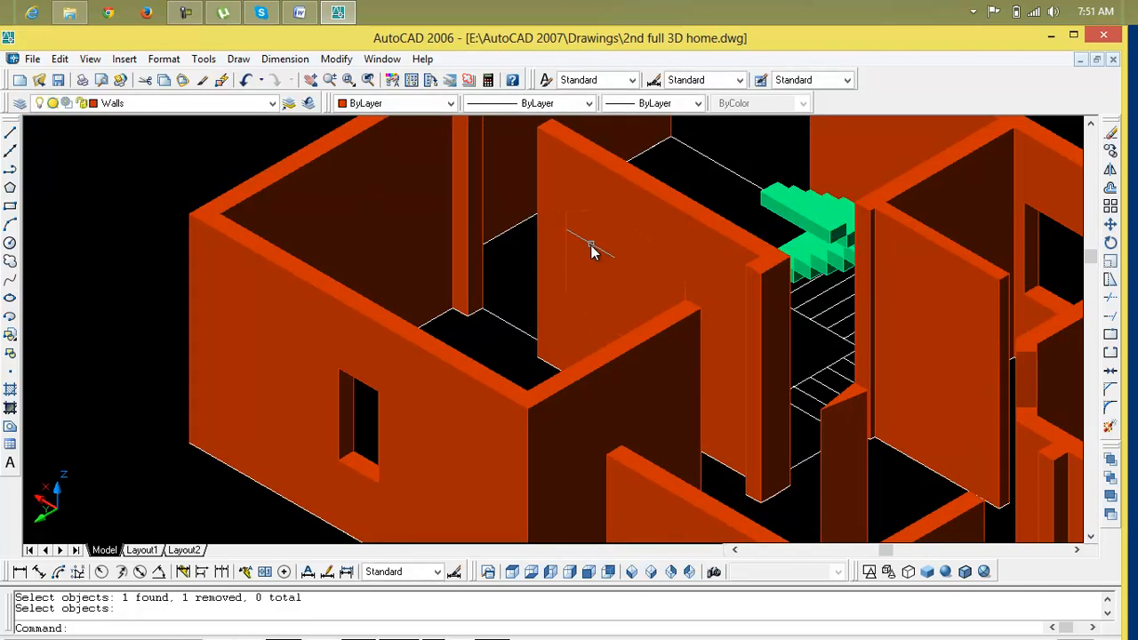
# Check whether the arched outline belongs to the wall solid, clear the selection and view the whole house.
pyautogui.click(629, 233)
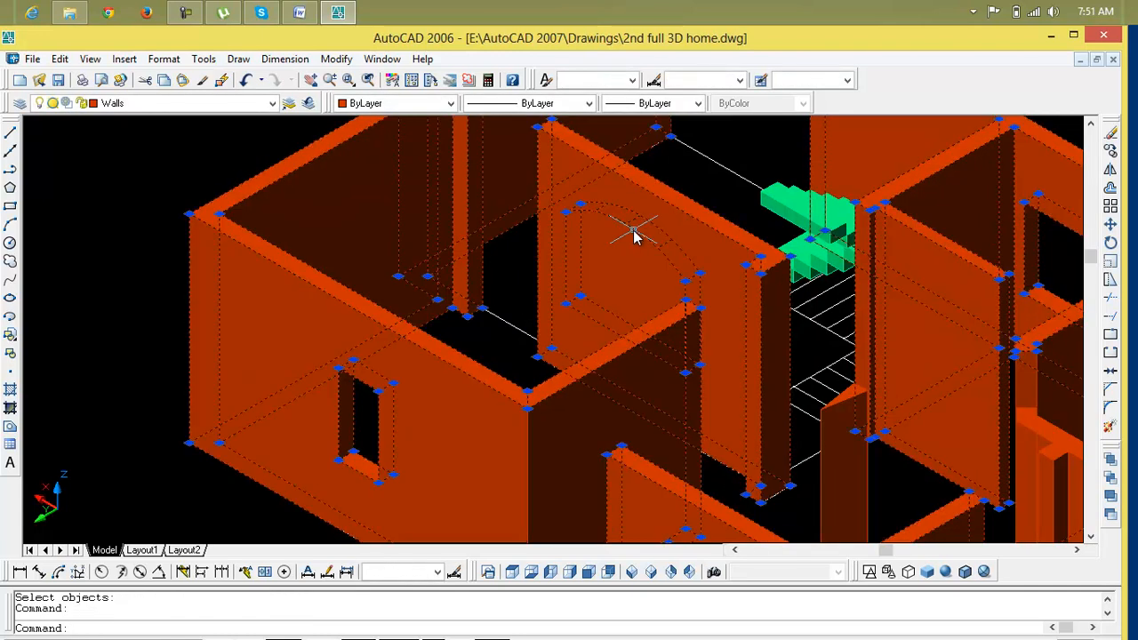
pyautogui.press('Escape')
pyautogui.press('Escape')
pyautogui.scroll(-3, 630, 293)
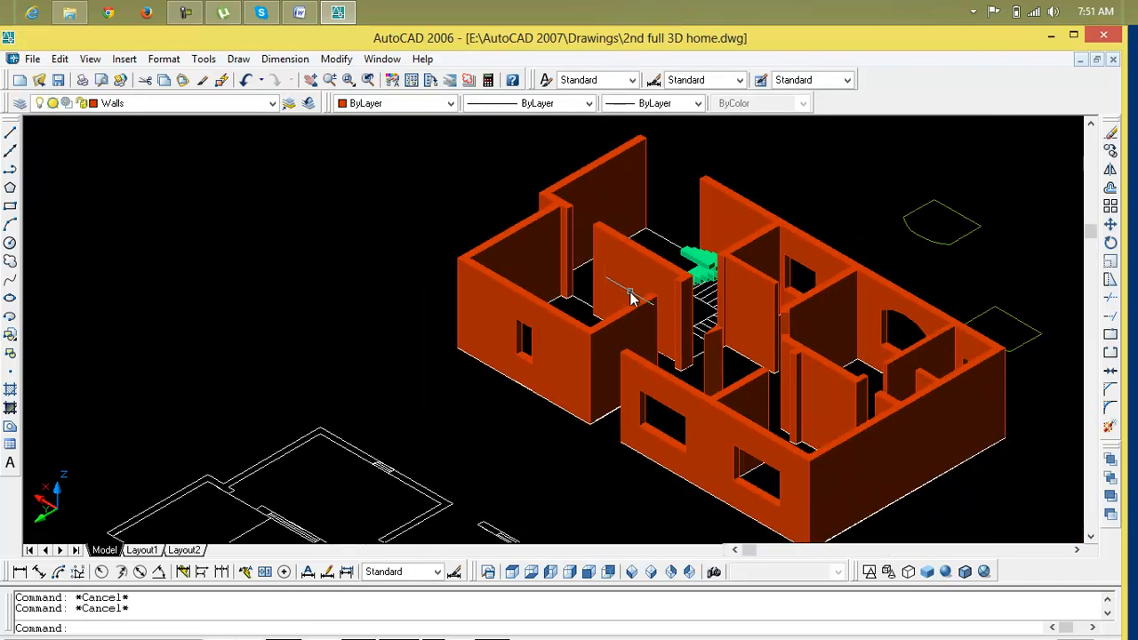